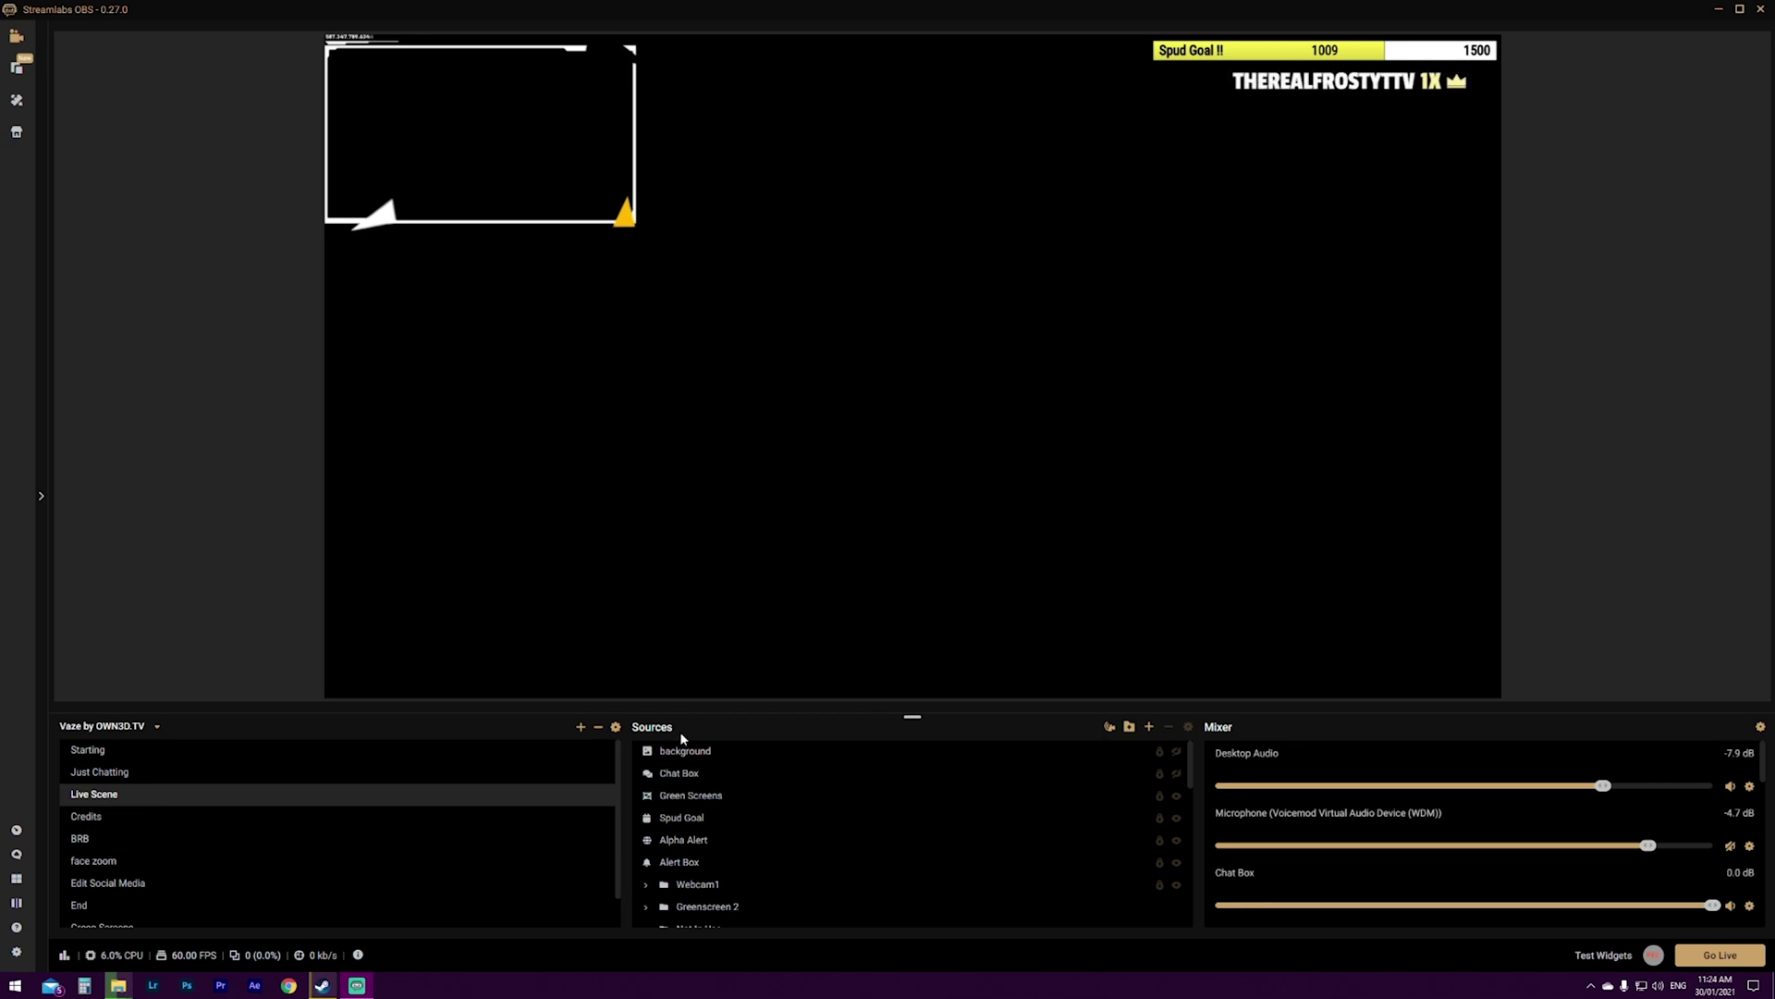
- Add a fresh Alertbox widget source to the Live Scene rather than reusing an existing one
{"action": "left_click", "coordinate": [1149, 728]}
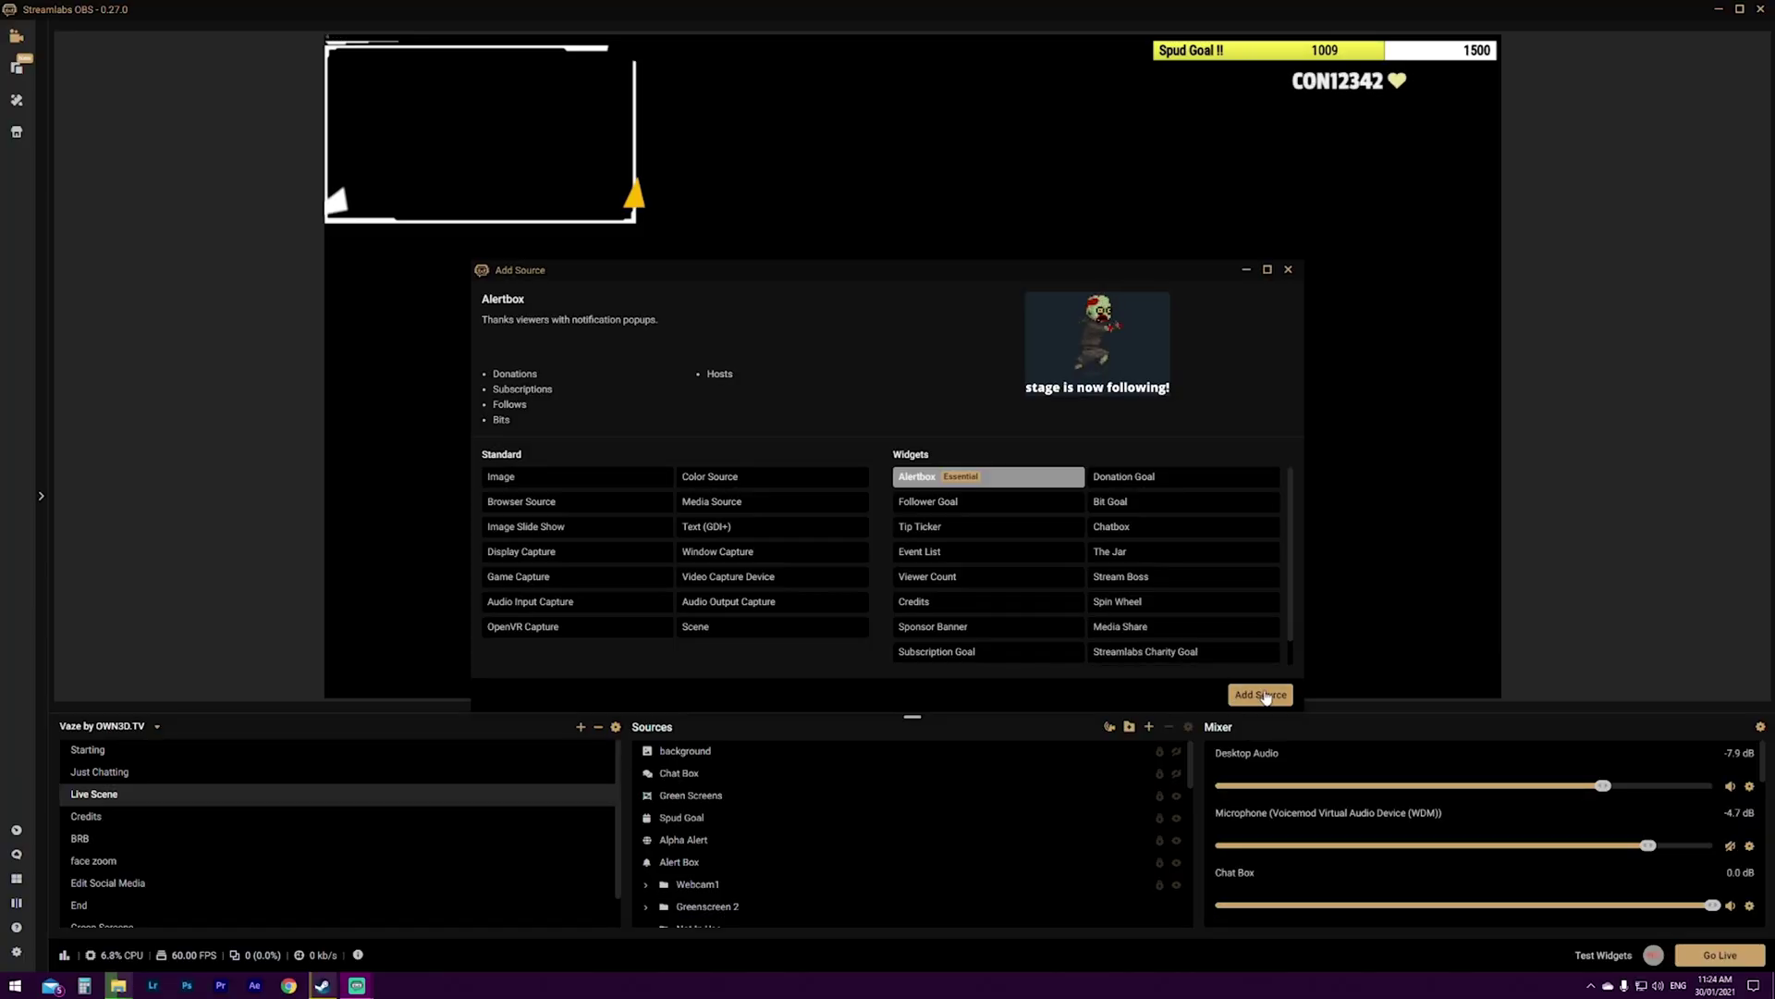
{"action": "left_click", "coordinate": [1253, 689]}
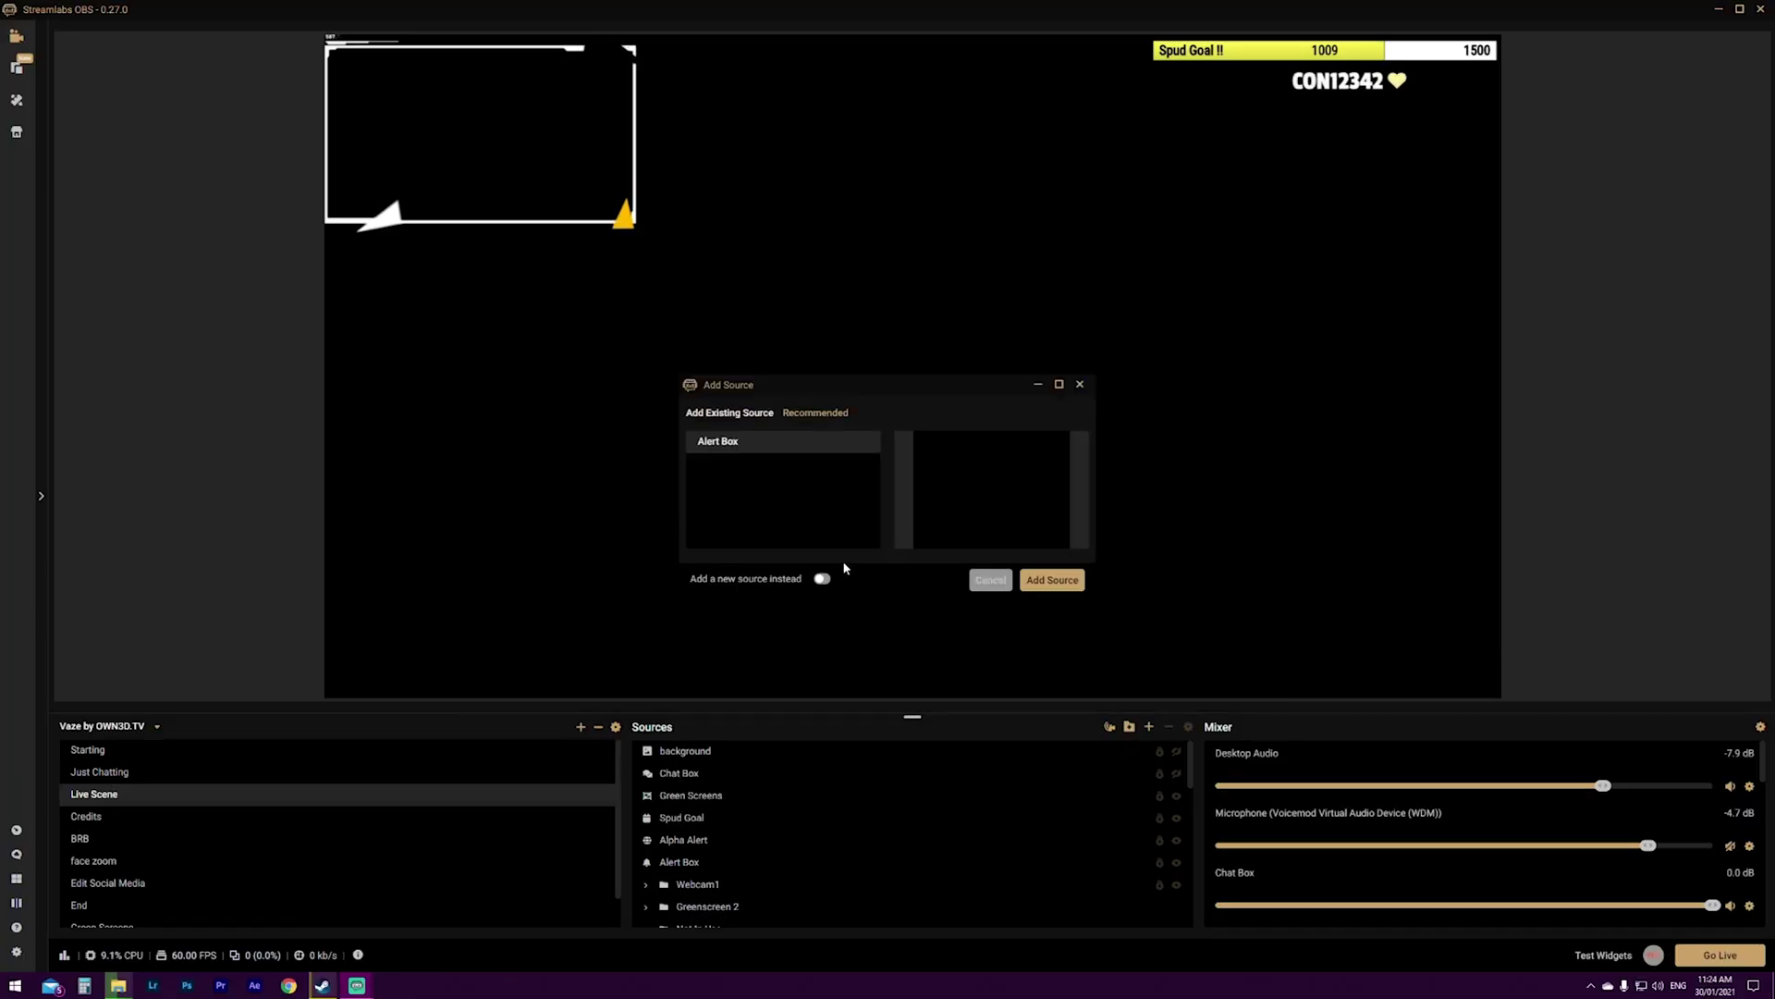
{"action": "left_click", "coordinate": [821, 580]}
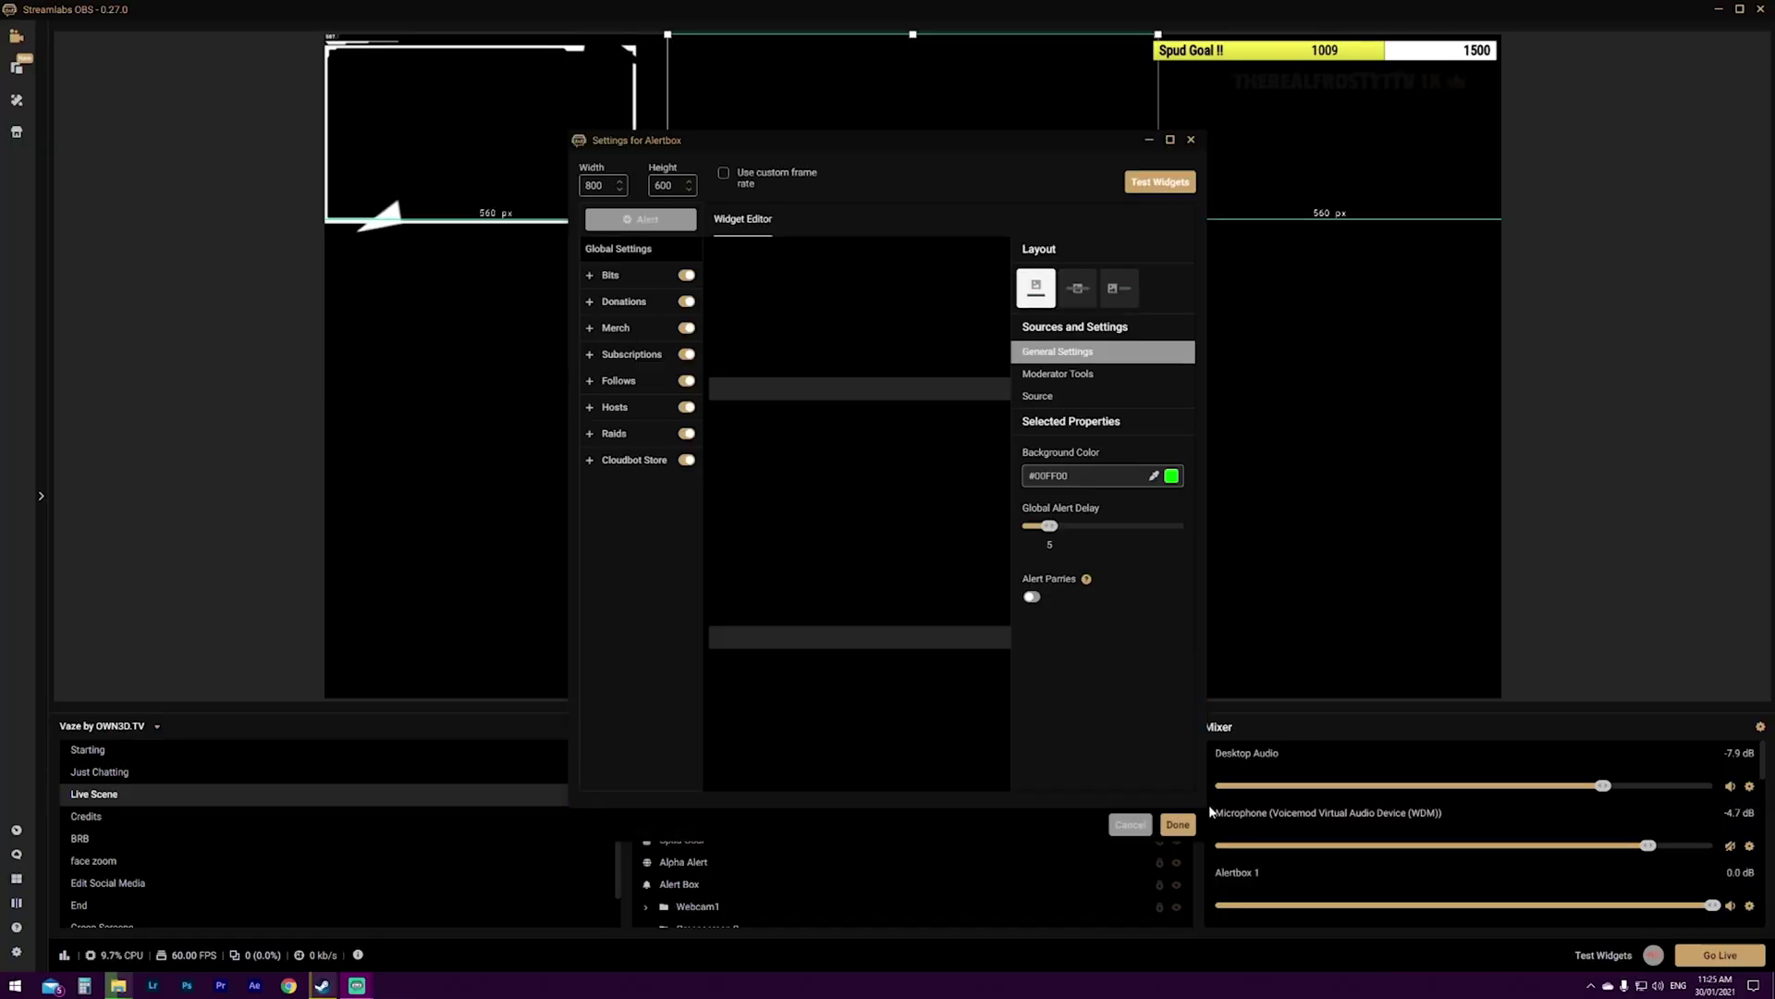
- Widen the Alertbox settings window and move it up toward the top-left of the screen
{"action": "left_click_drag", "start_coordinate": [1205, 810], "coordinate": [1402, 814]}
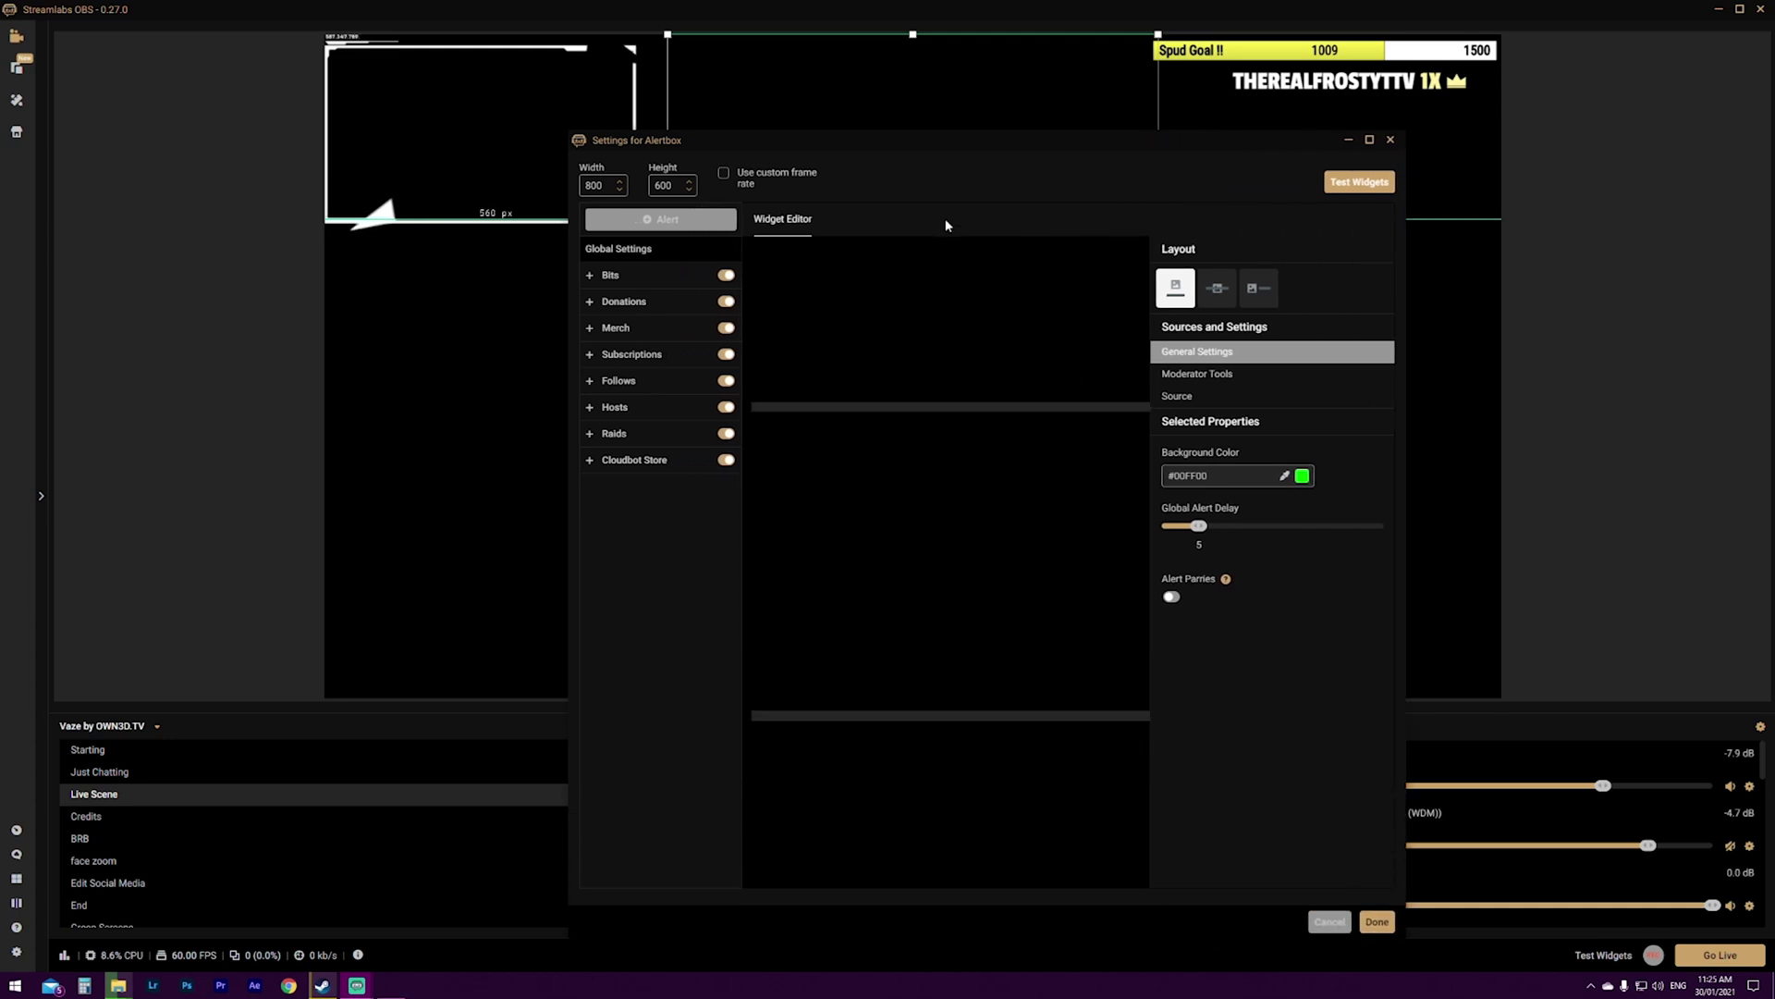
{"action": "left_click_drag", "start_coordinate": [945, 139], "coordinate": [550, 60]}
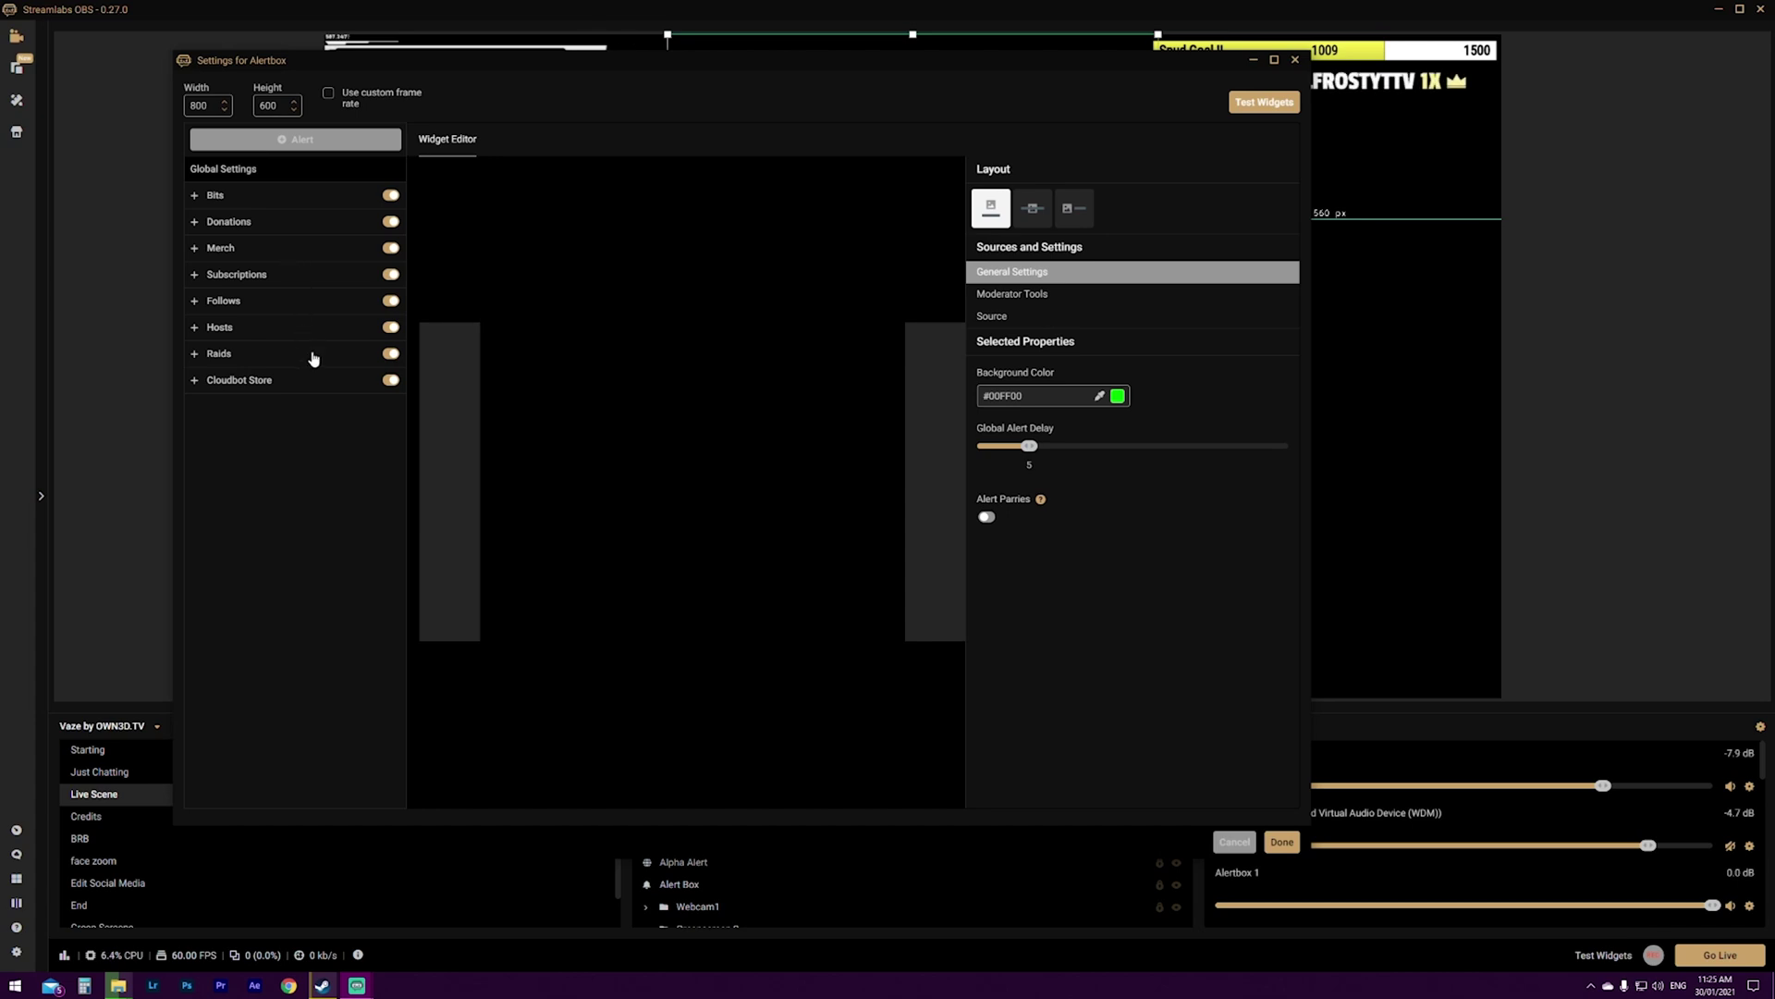
- Look through the Bits, Donations, Merch and Subscriptions alerts in turn, ending back on Bits
{"action": "left_click", "coordinate": [258, 197]}
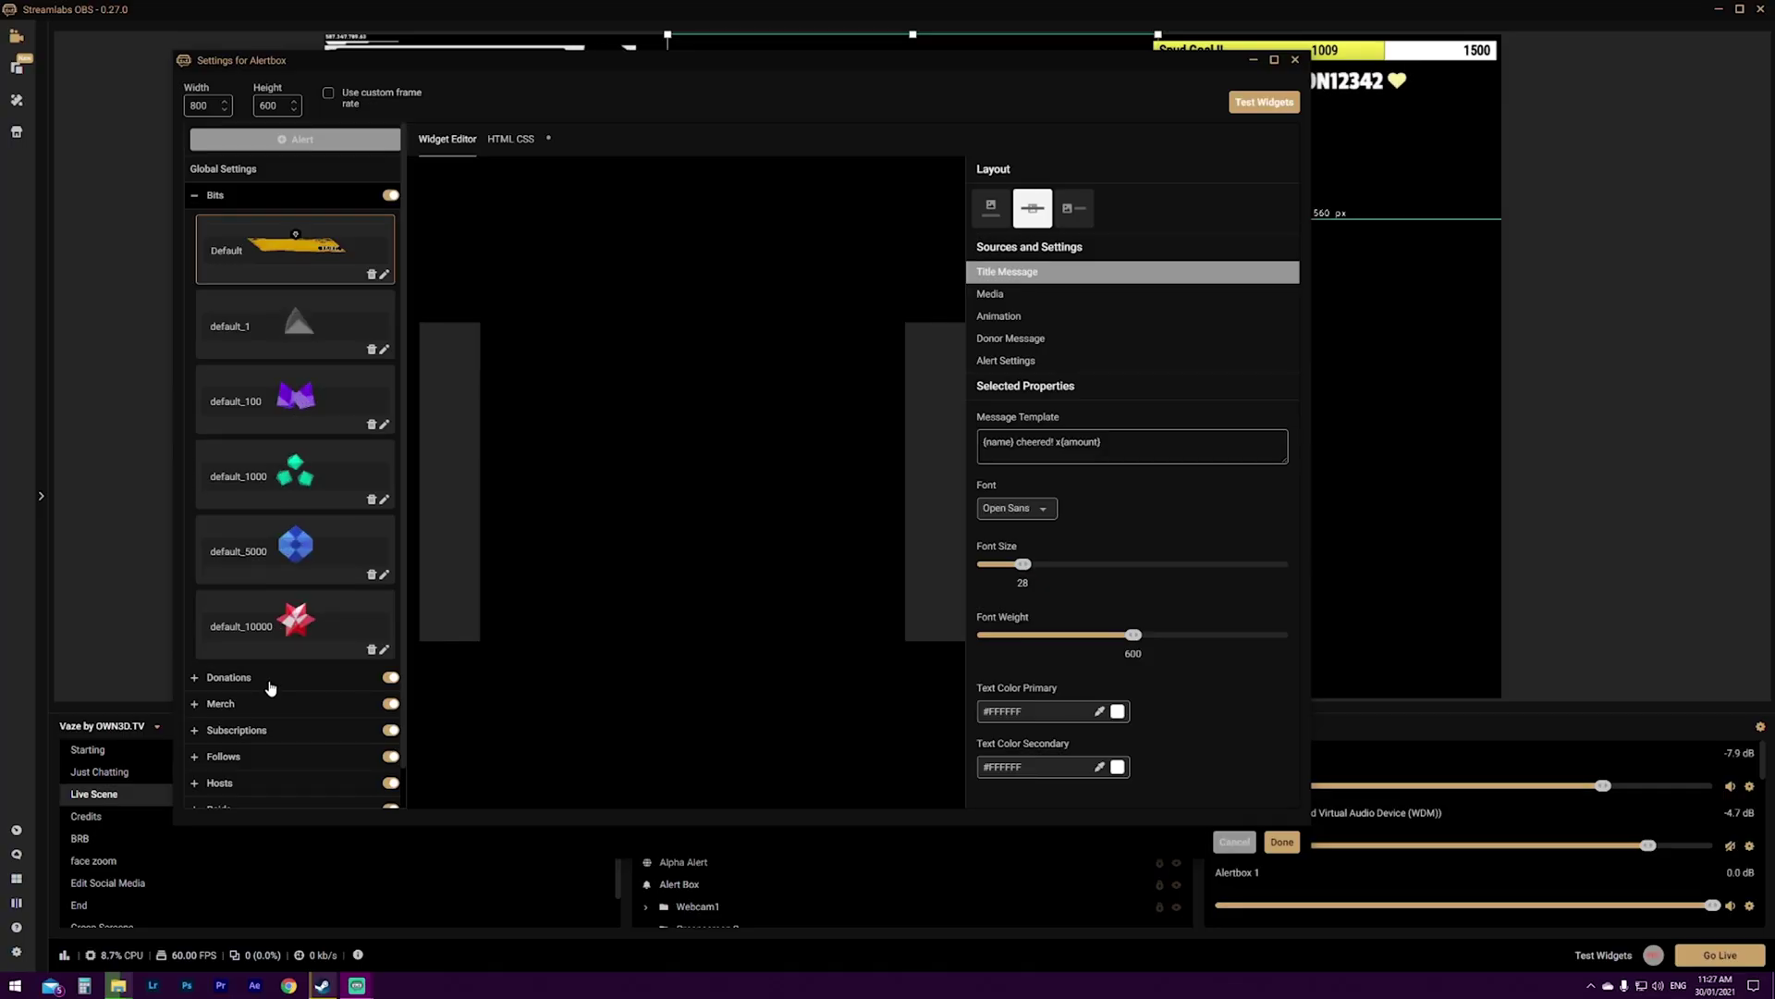
{"action": "left_click", "coordinate": [270, 685]}
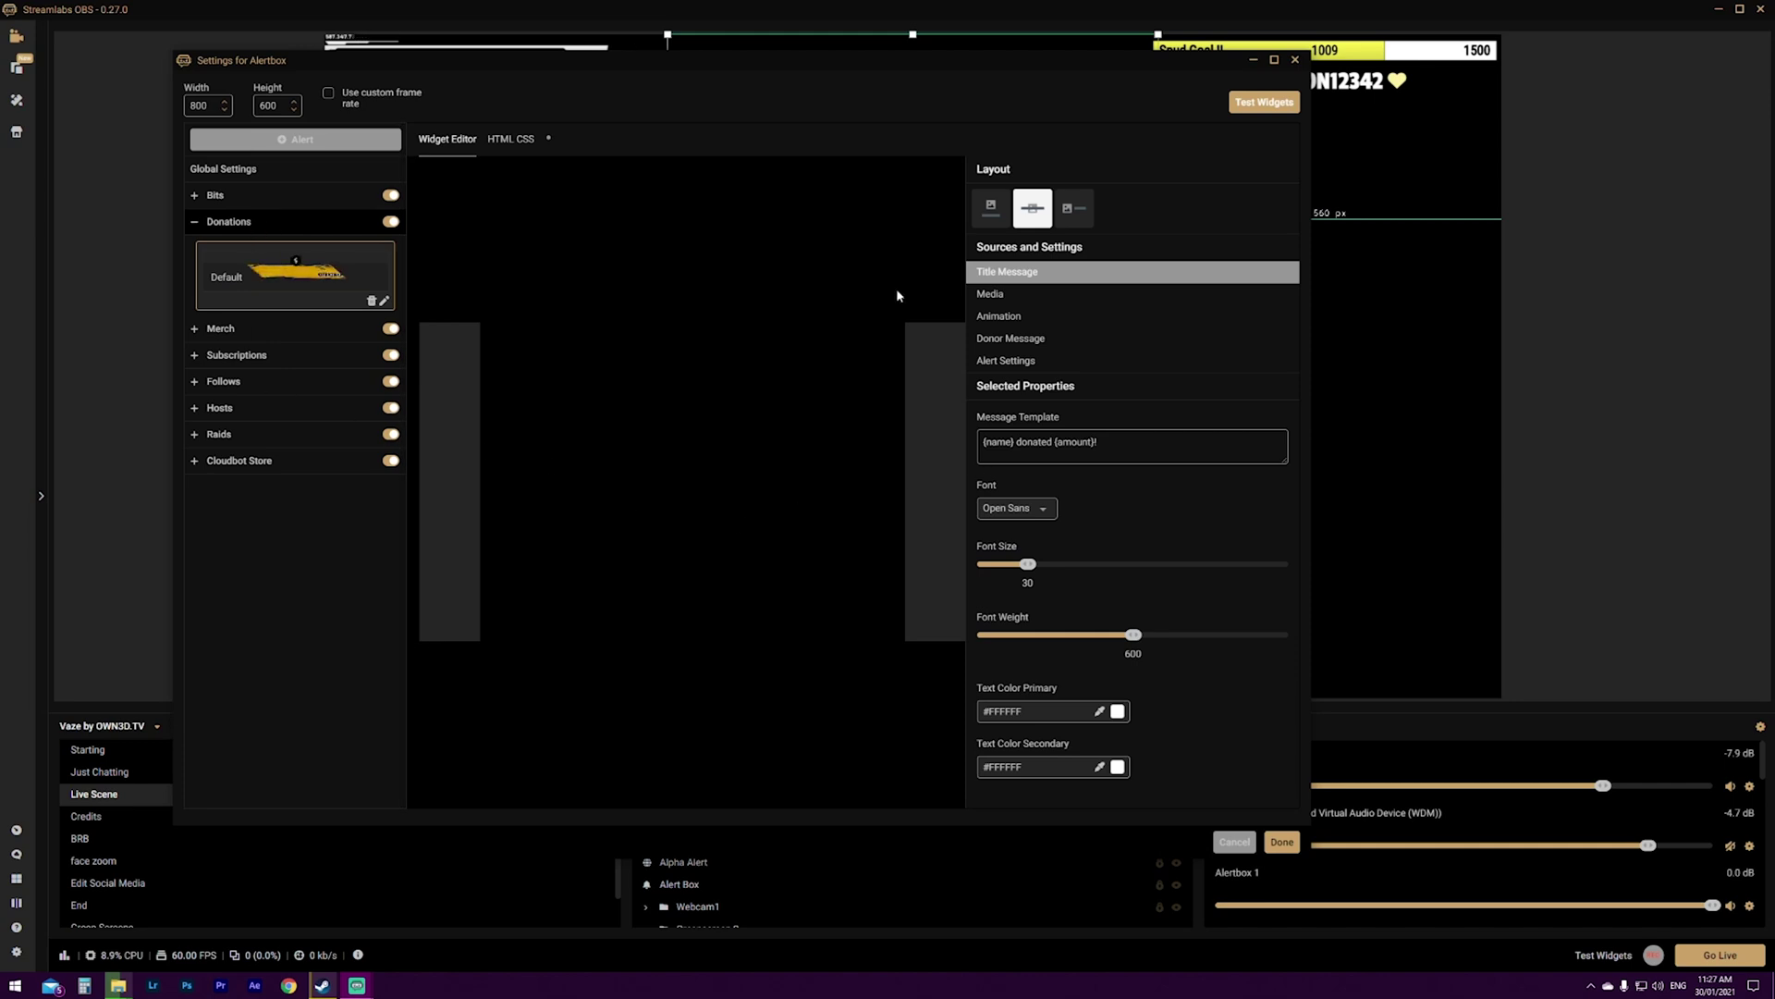
{"action": "left_click", "coordinate": [221, 329]}
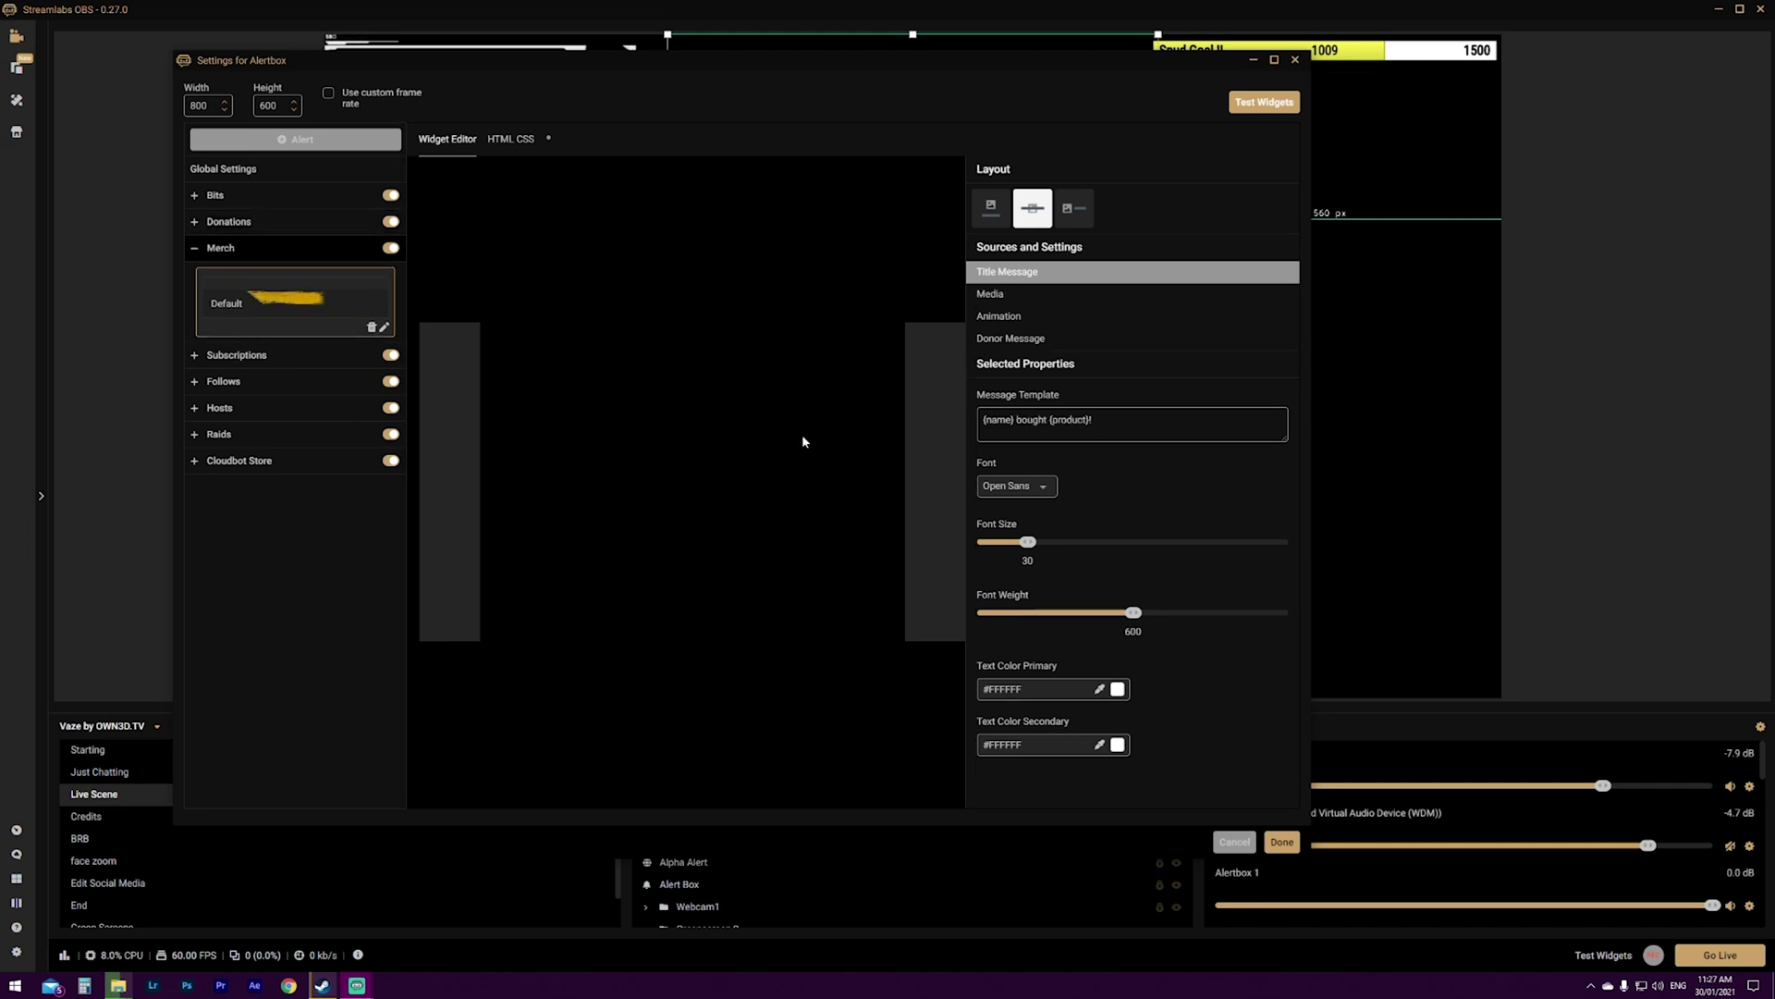
{"action": "left_click", "coordinate": [281, 359]}
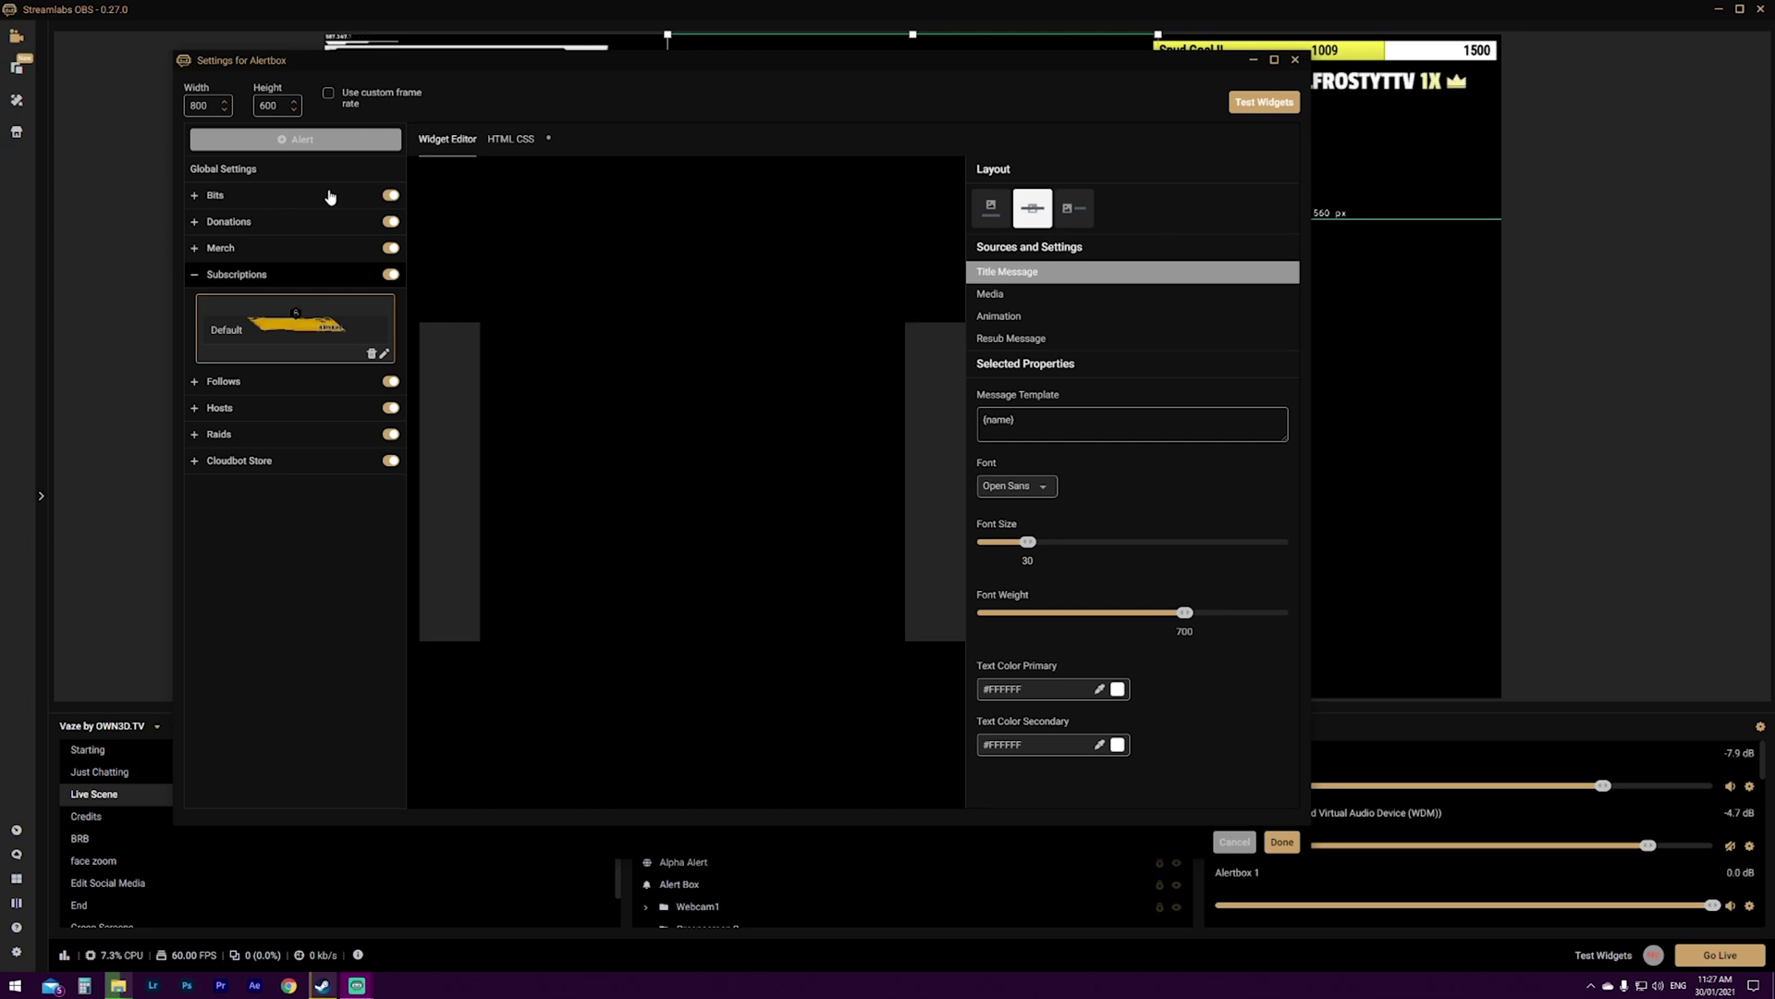
{"action": "left_click", "coordinate": [275, 203]}
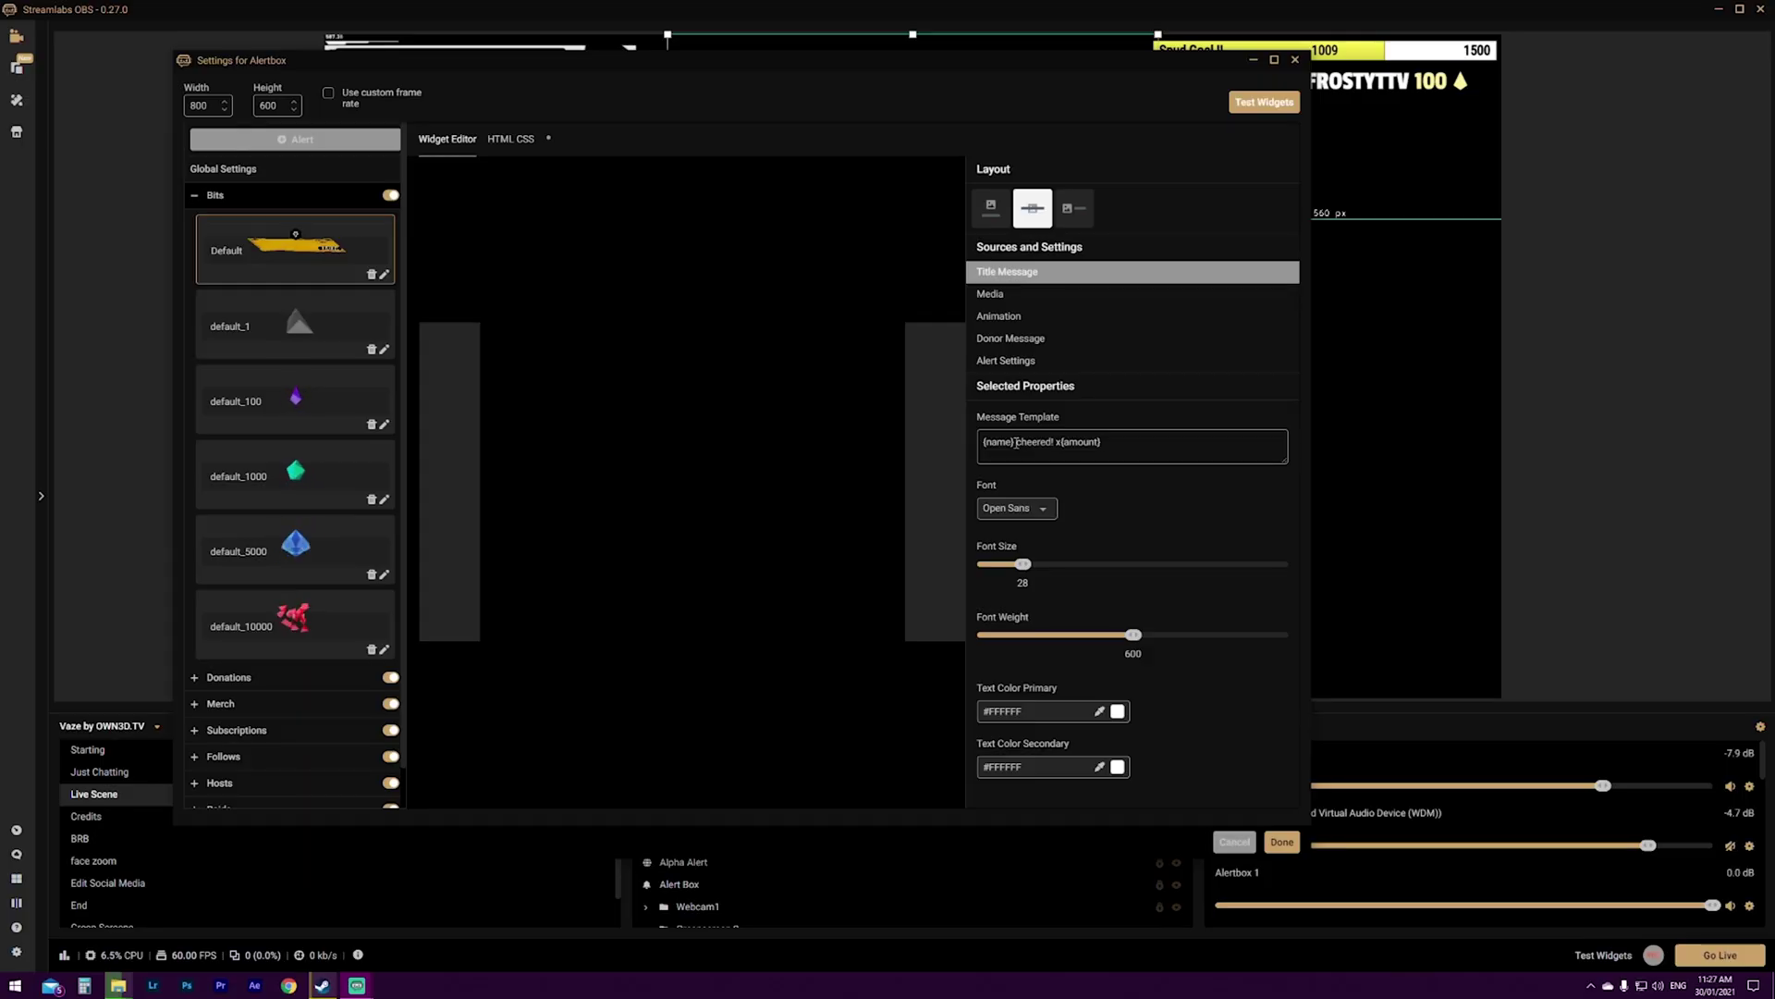
- Change the Bits title template to '{name} Threw x{amount} your way' and return to the Default variation
{"action": "left_click_drag", "start_coordinate": [1056, 444], "coordinate": [1019, 447]}
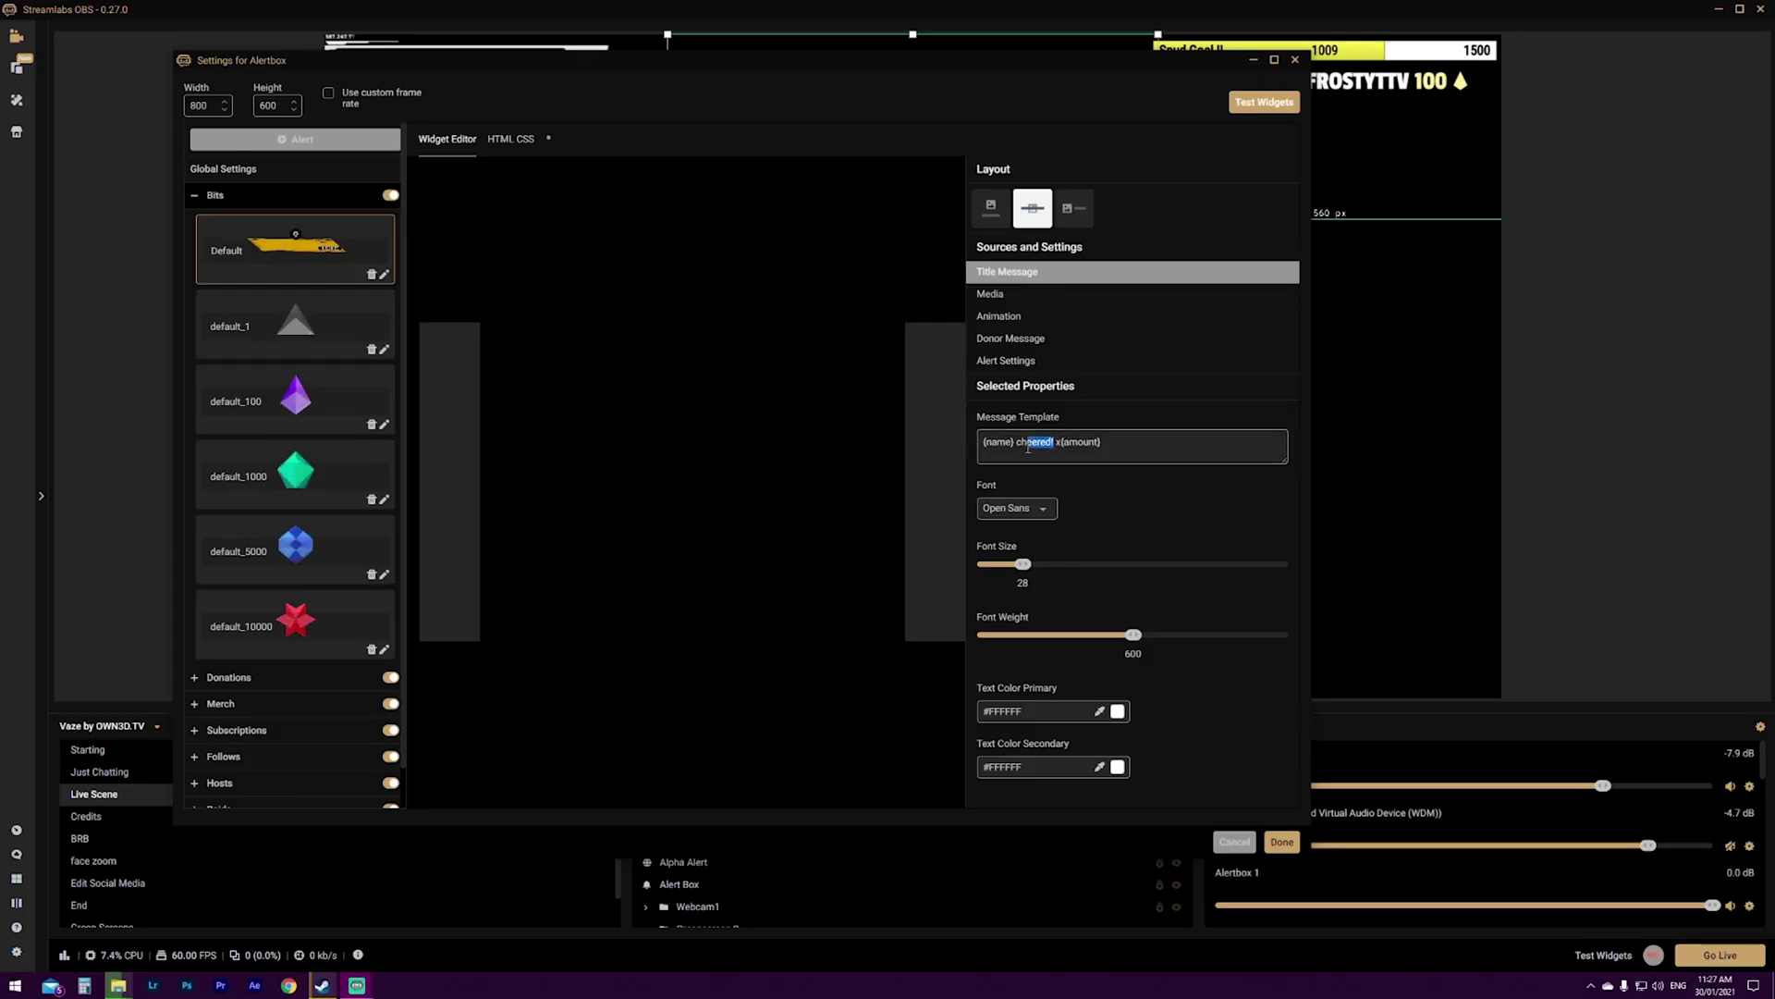
{"action": "key", "text": "BackSpace"}
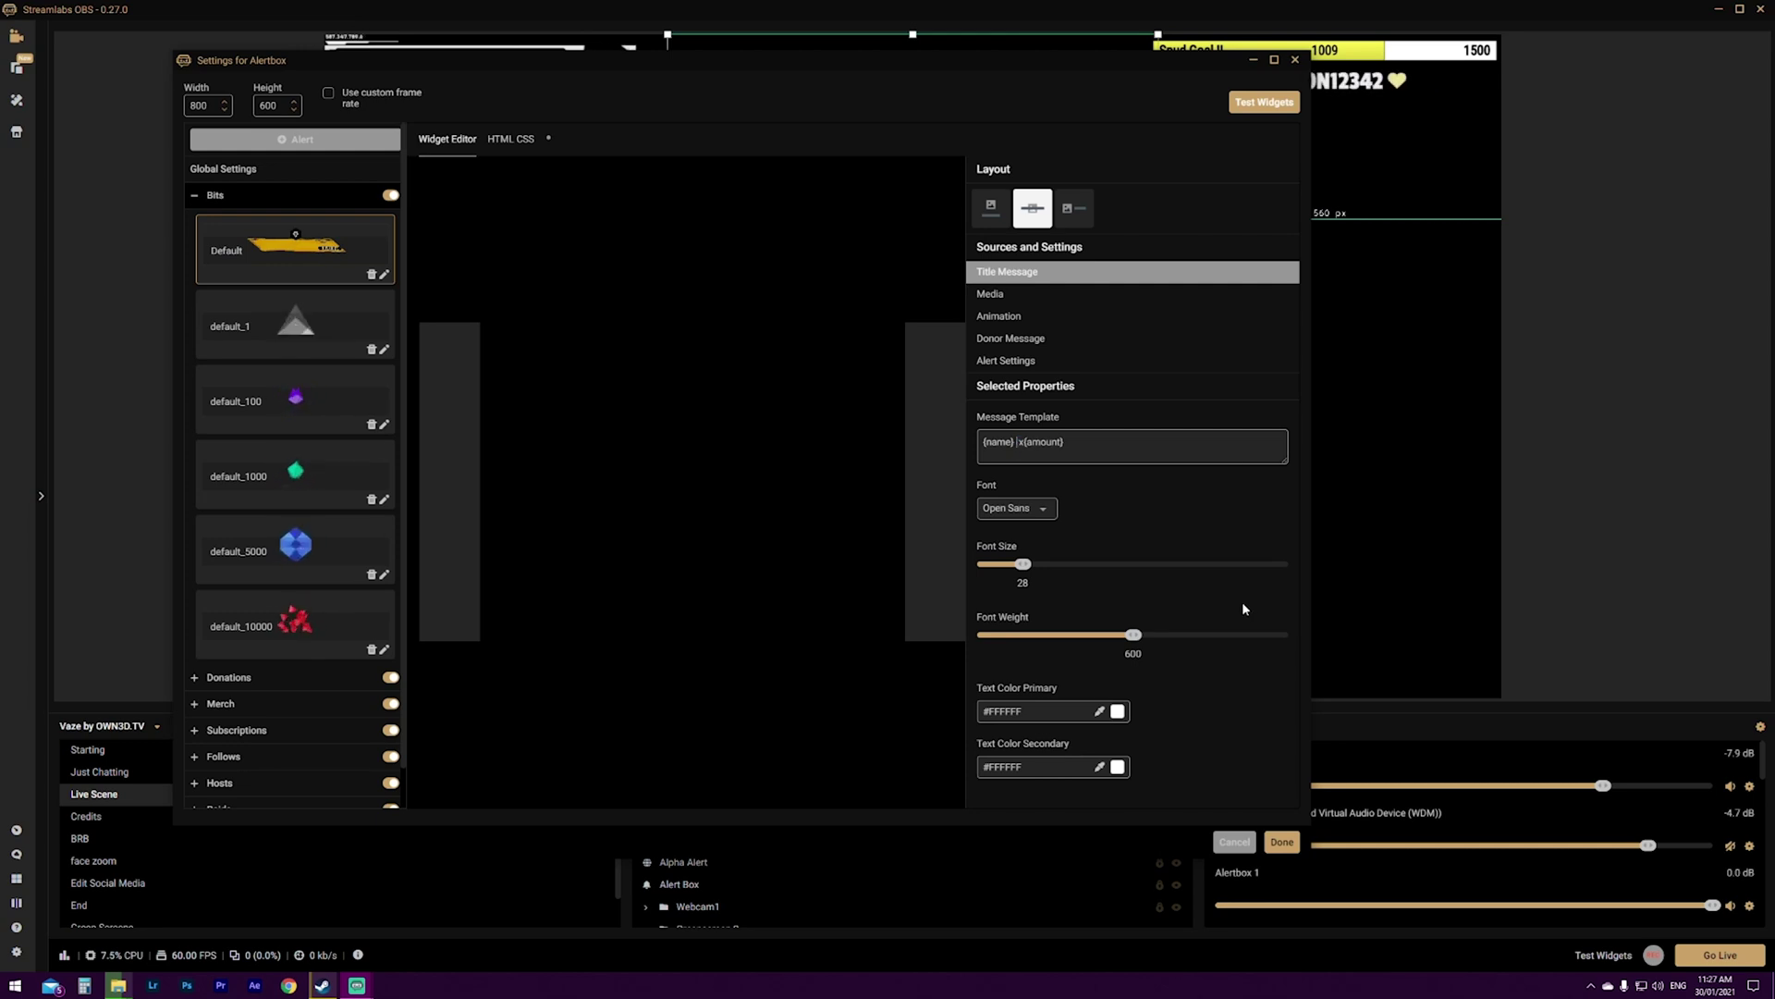
{"action": "type", "text": "Threw"}
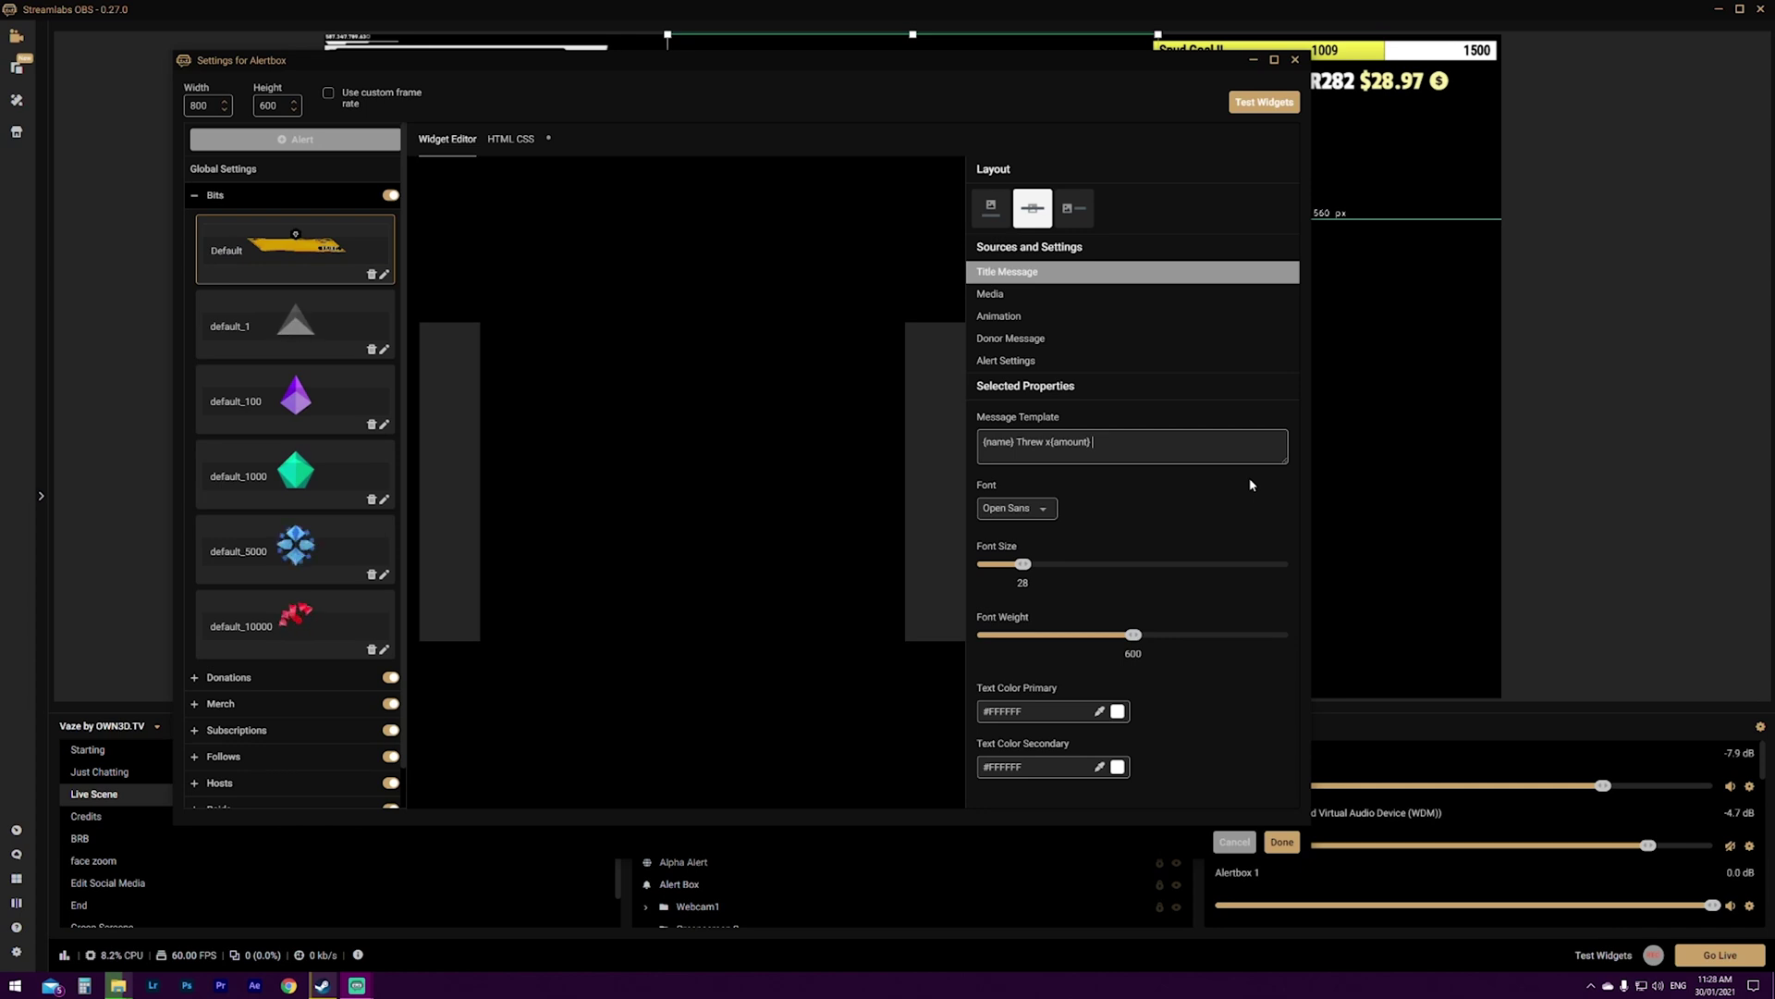
{"action": "type", "text": "your way"}
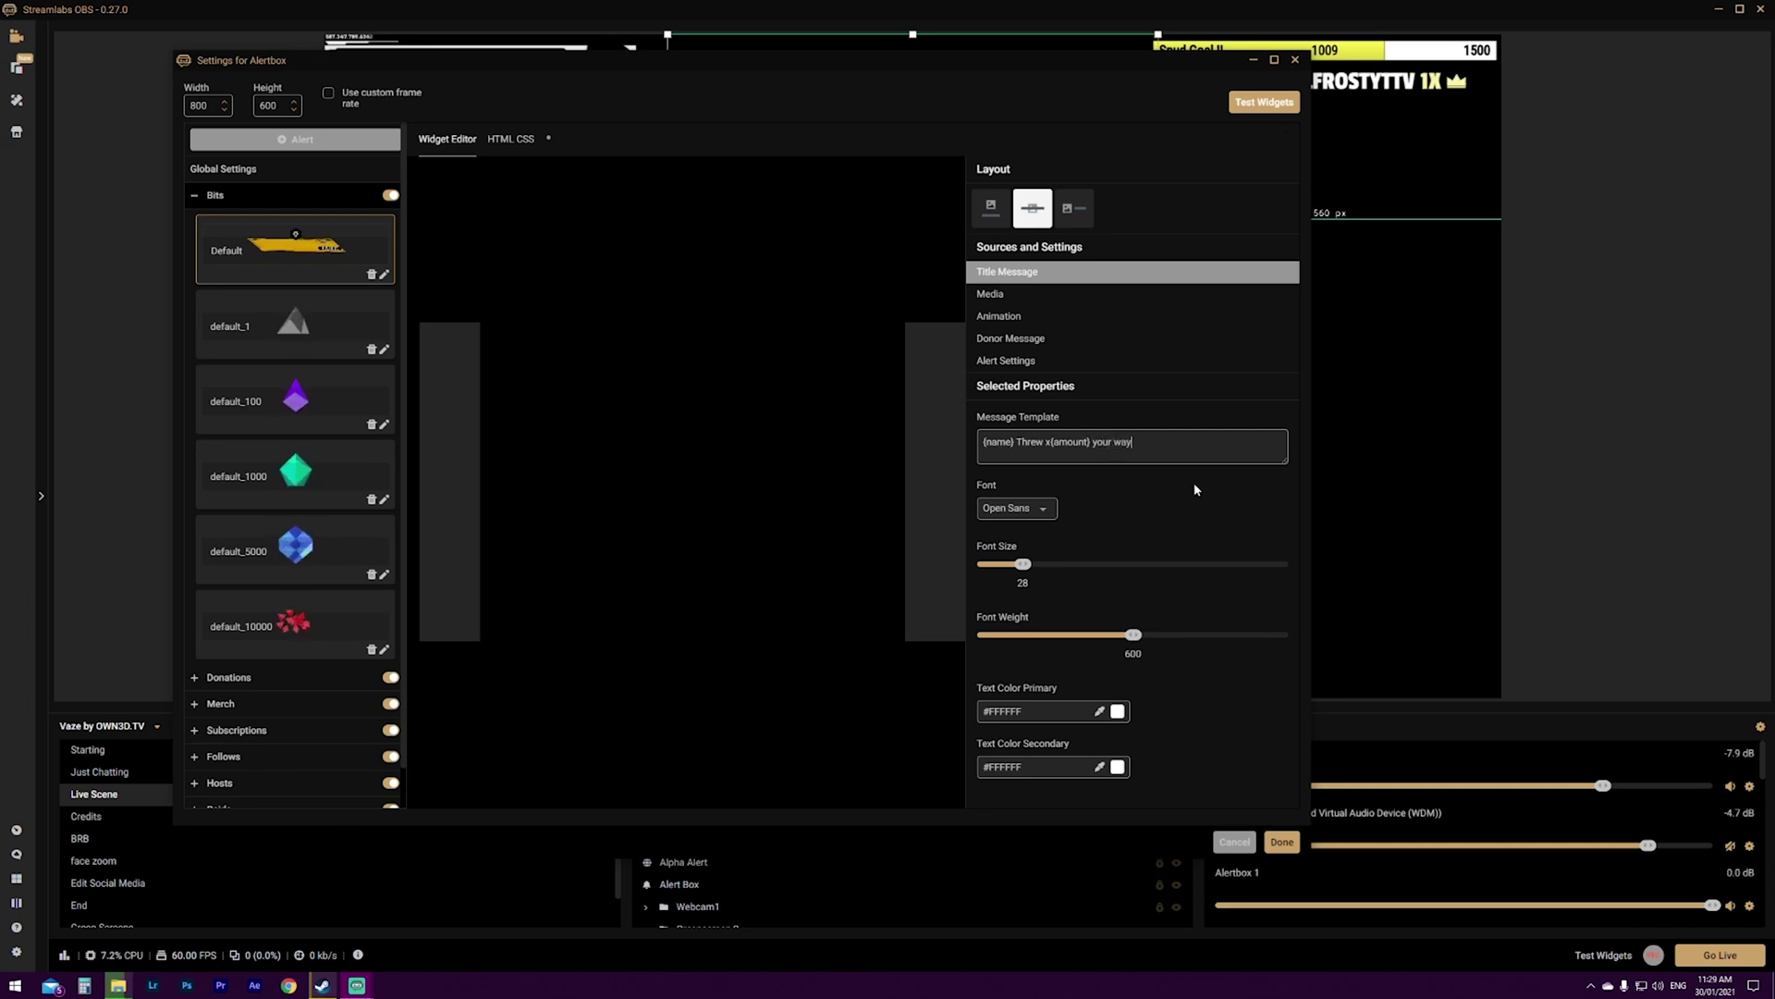
{"action": "left_click", "coordinate": [1196, 489]}
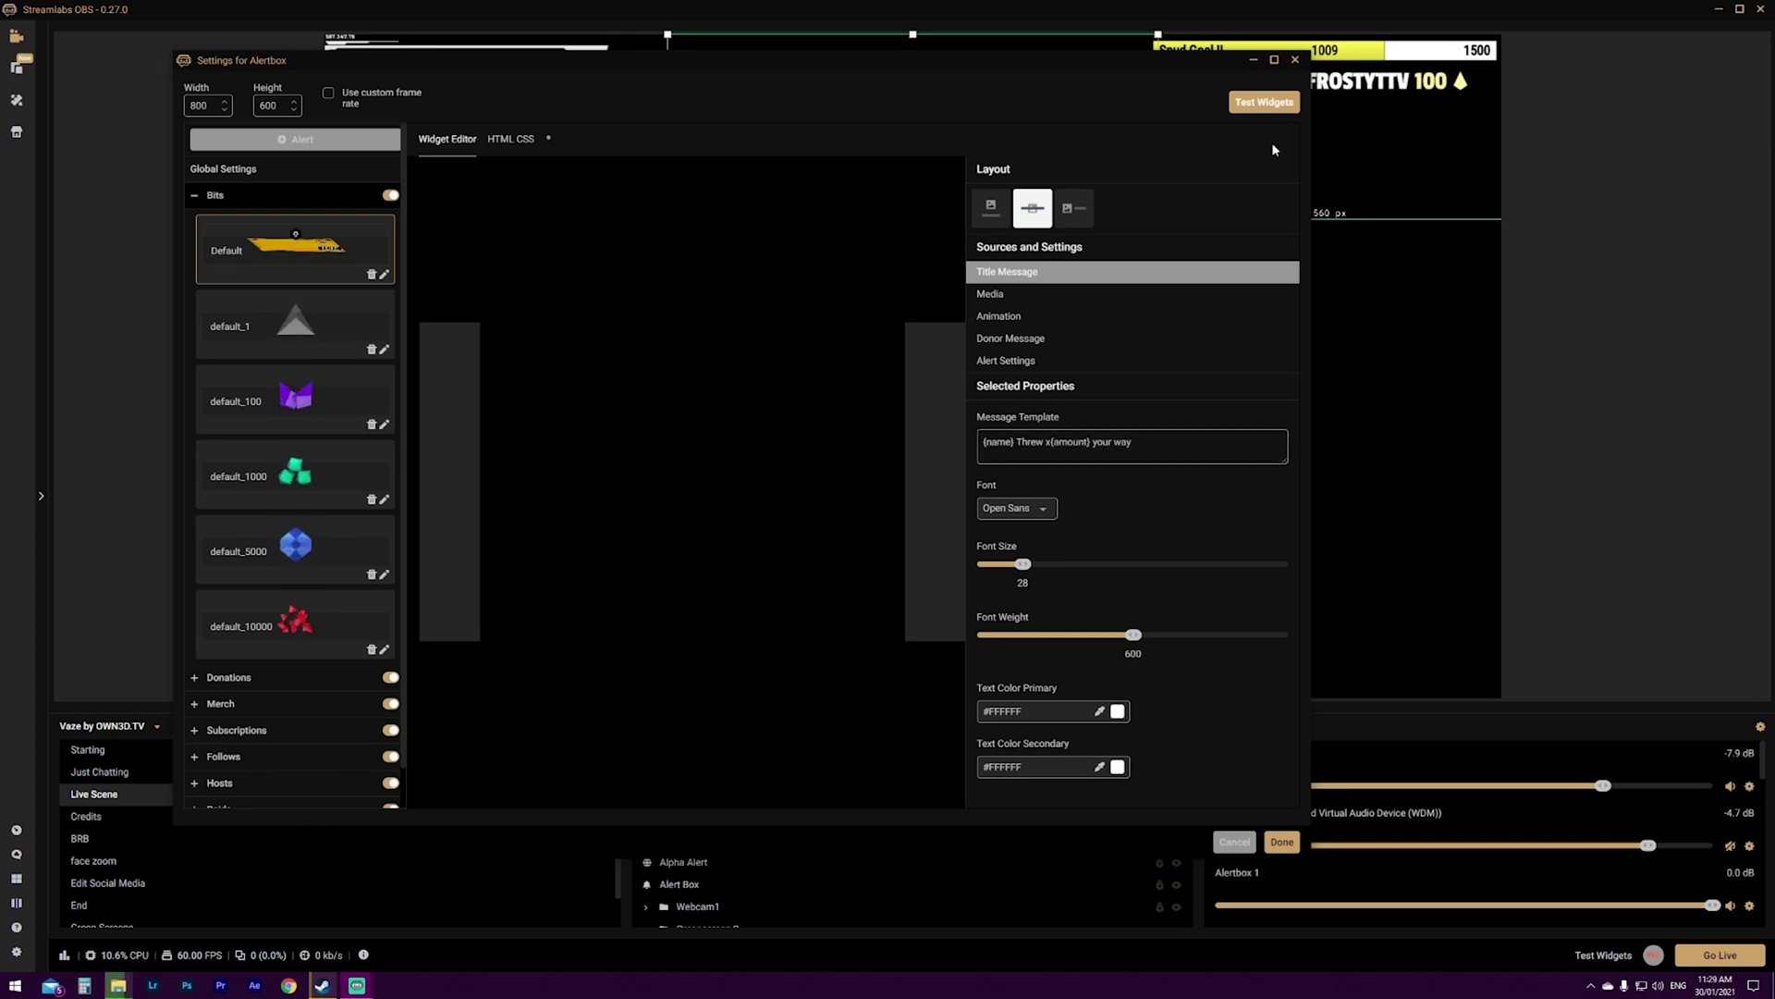
{"action": "left_click", "coordinate": [1202, 449]}
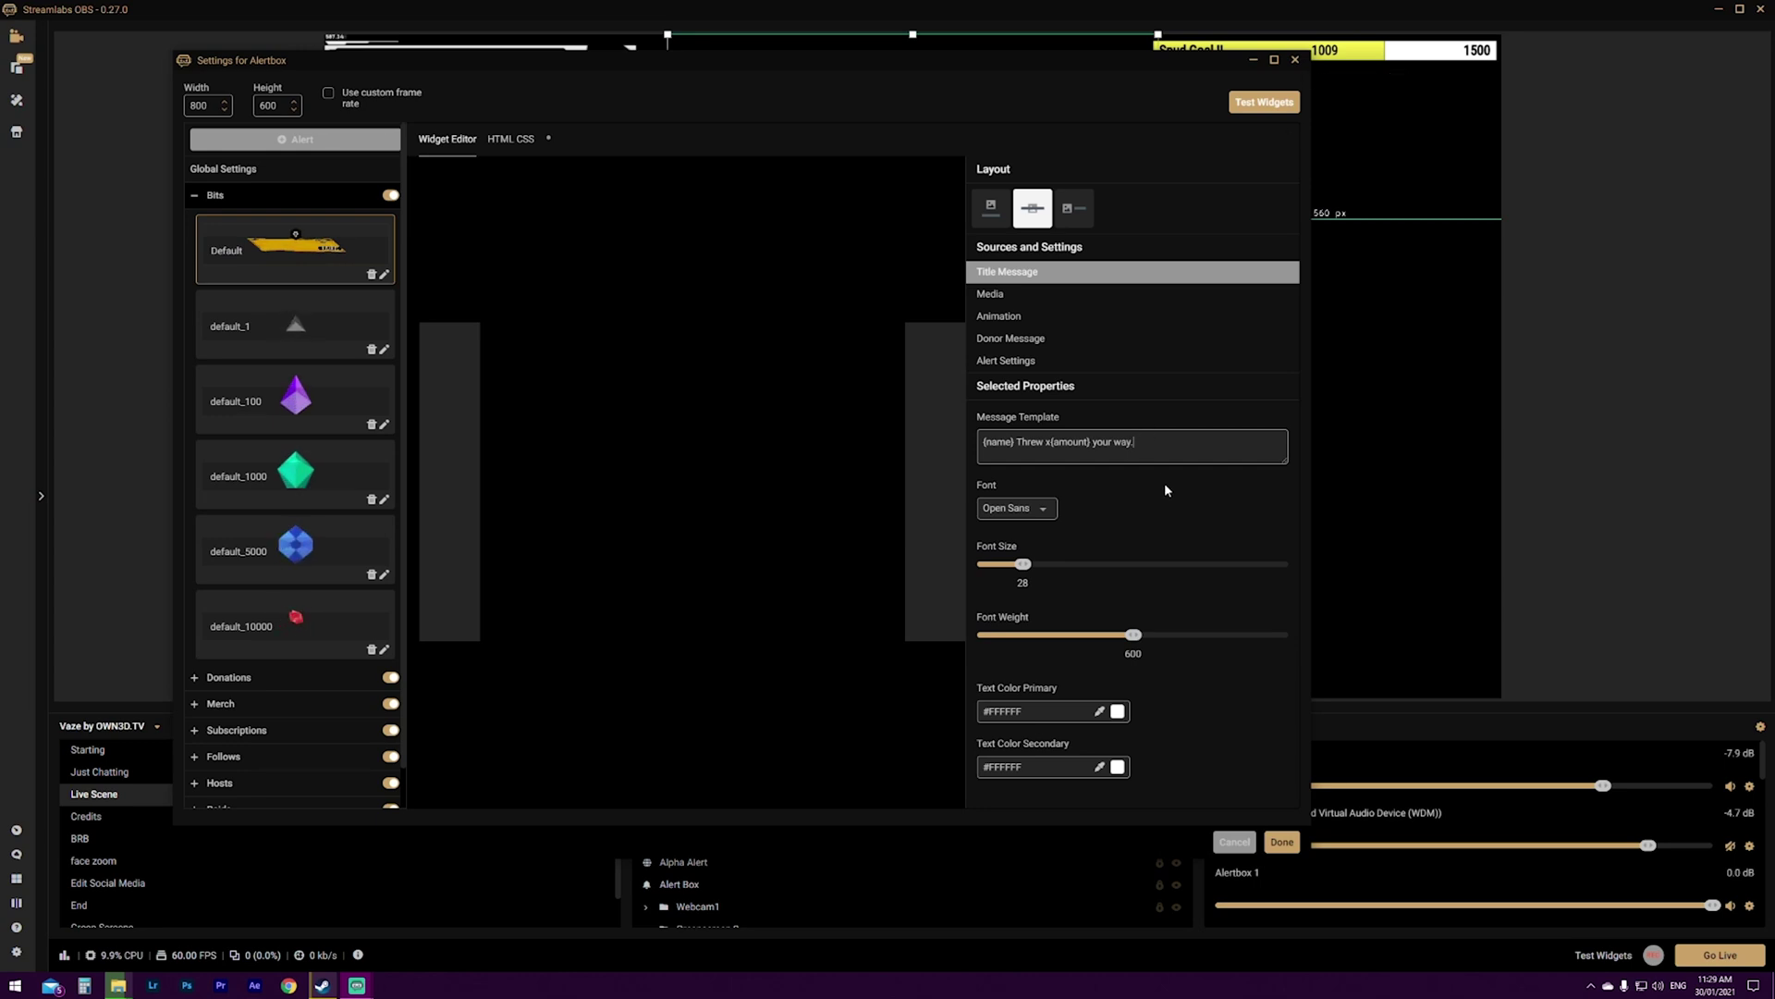
{"action": "key", "text": "BackSpace"}
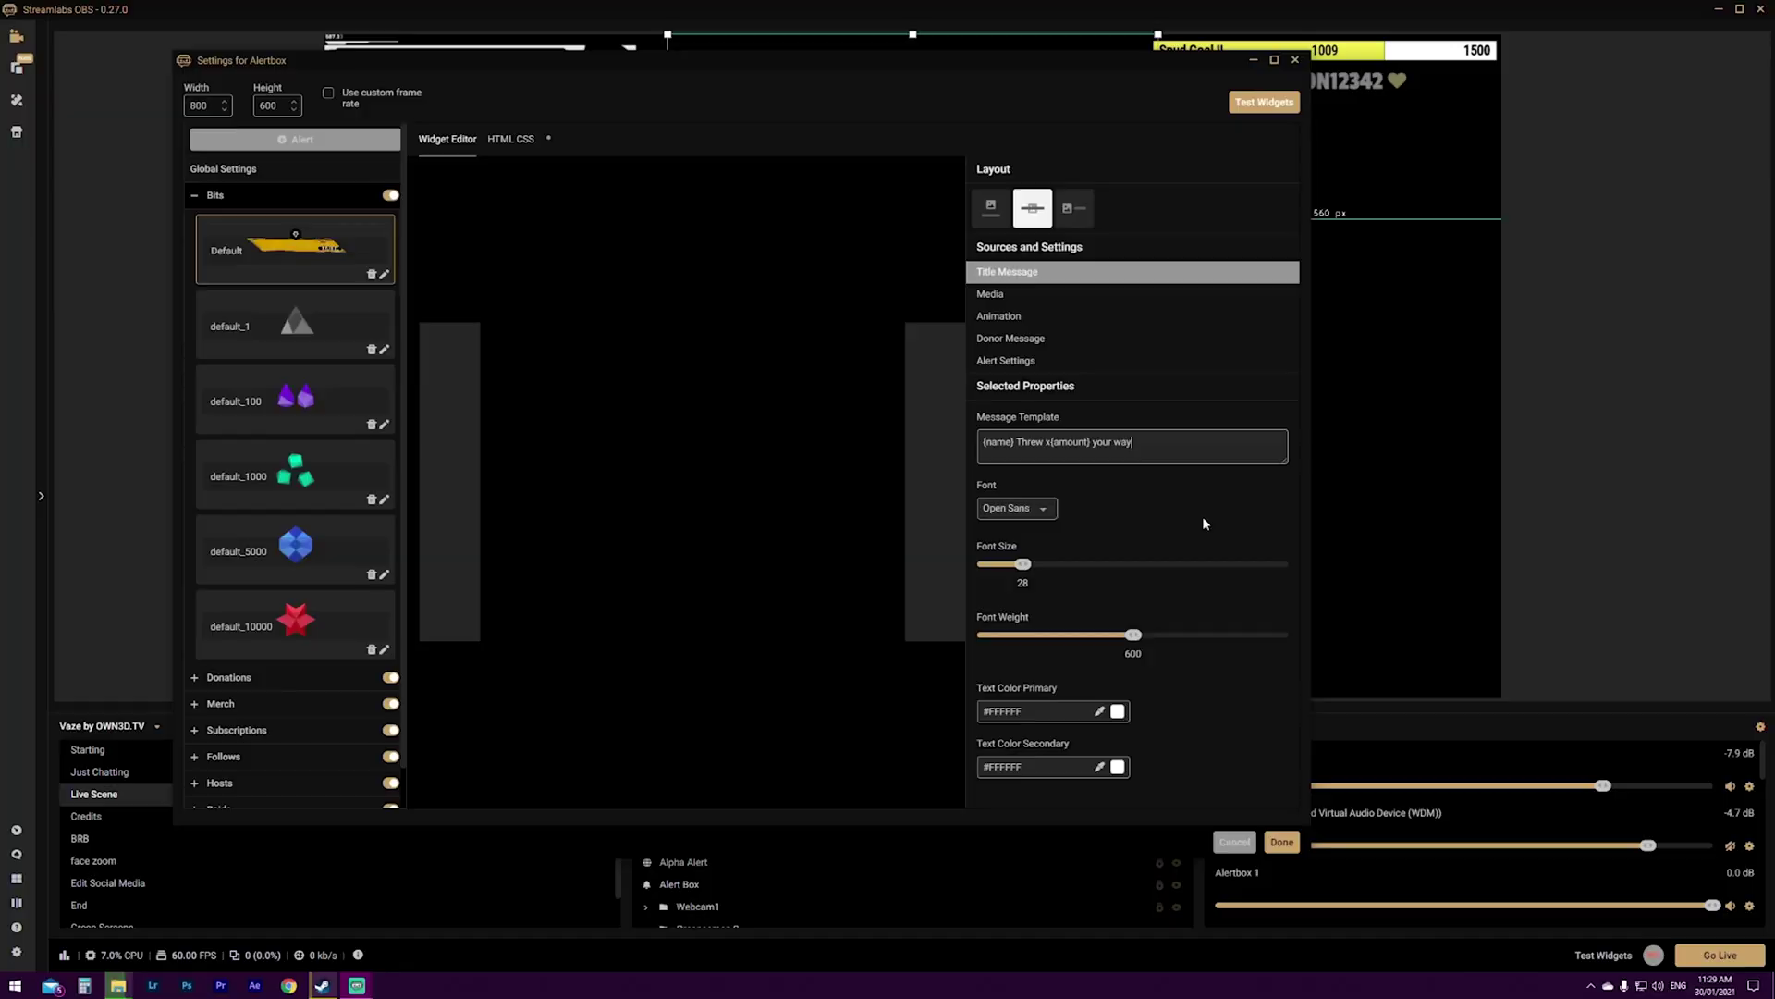
{"action": "left_click", "coordinate": [261, 325]}
{"action": "left_click", "coordinate": [289, 256]}
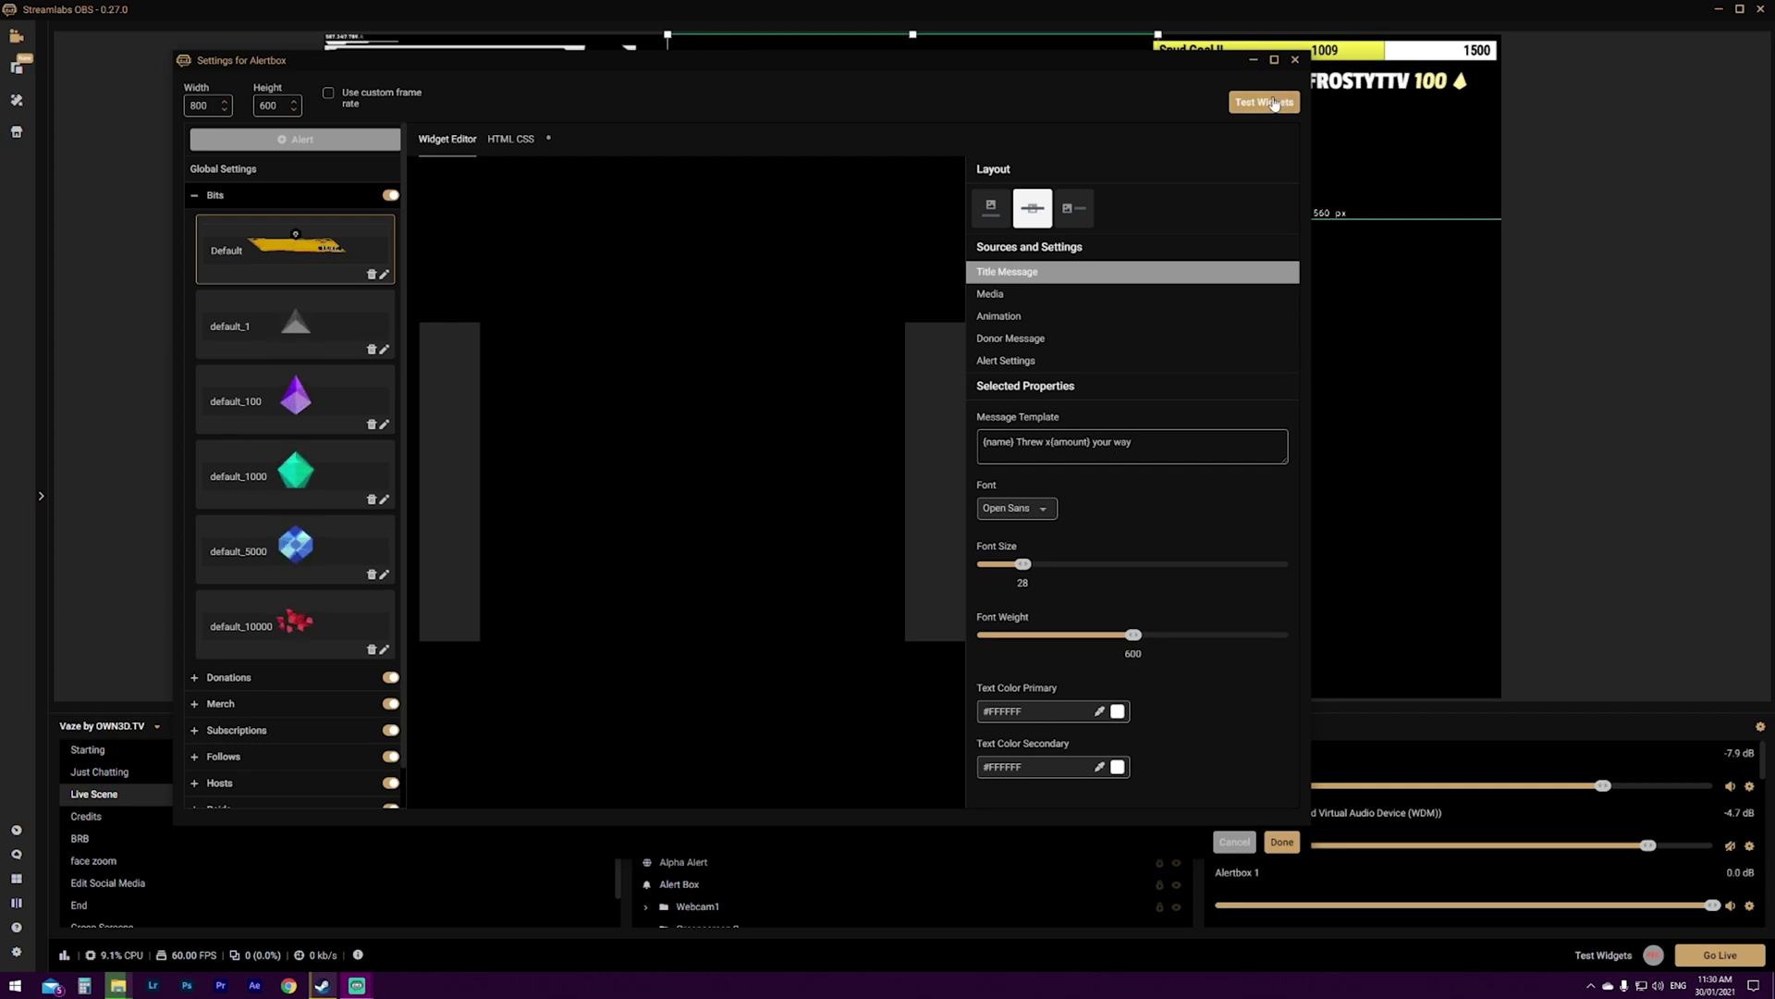
- Show the test alert choices, then bring up the Default Bits alert's media settings
{"action": "left_click", "coordinate": [1273, 103]}
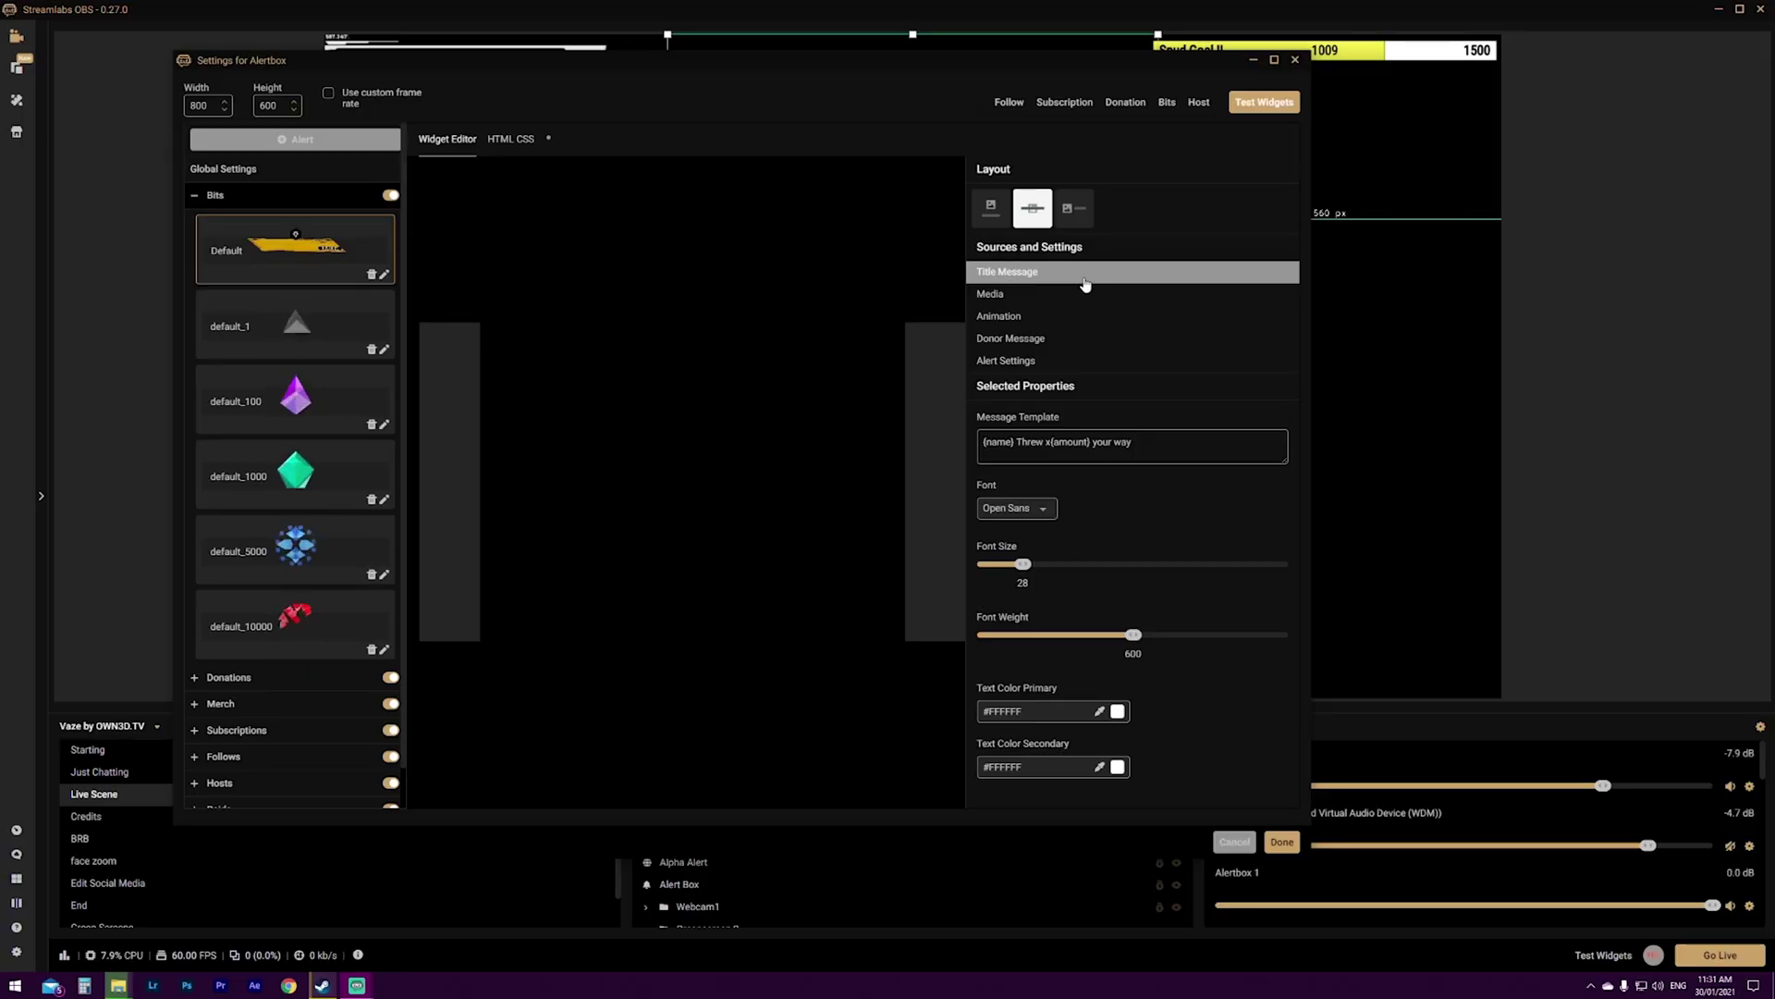
{"action": "left_click", "coordinate": [1030, 296]}
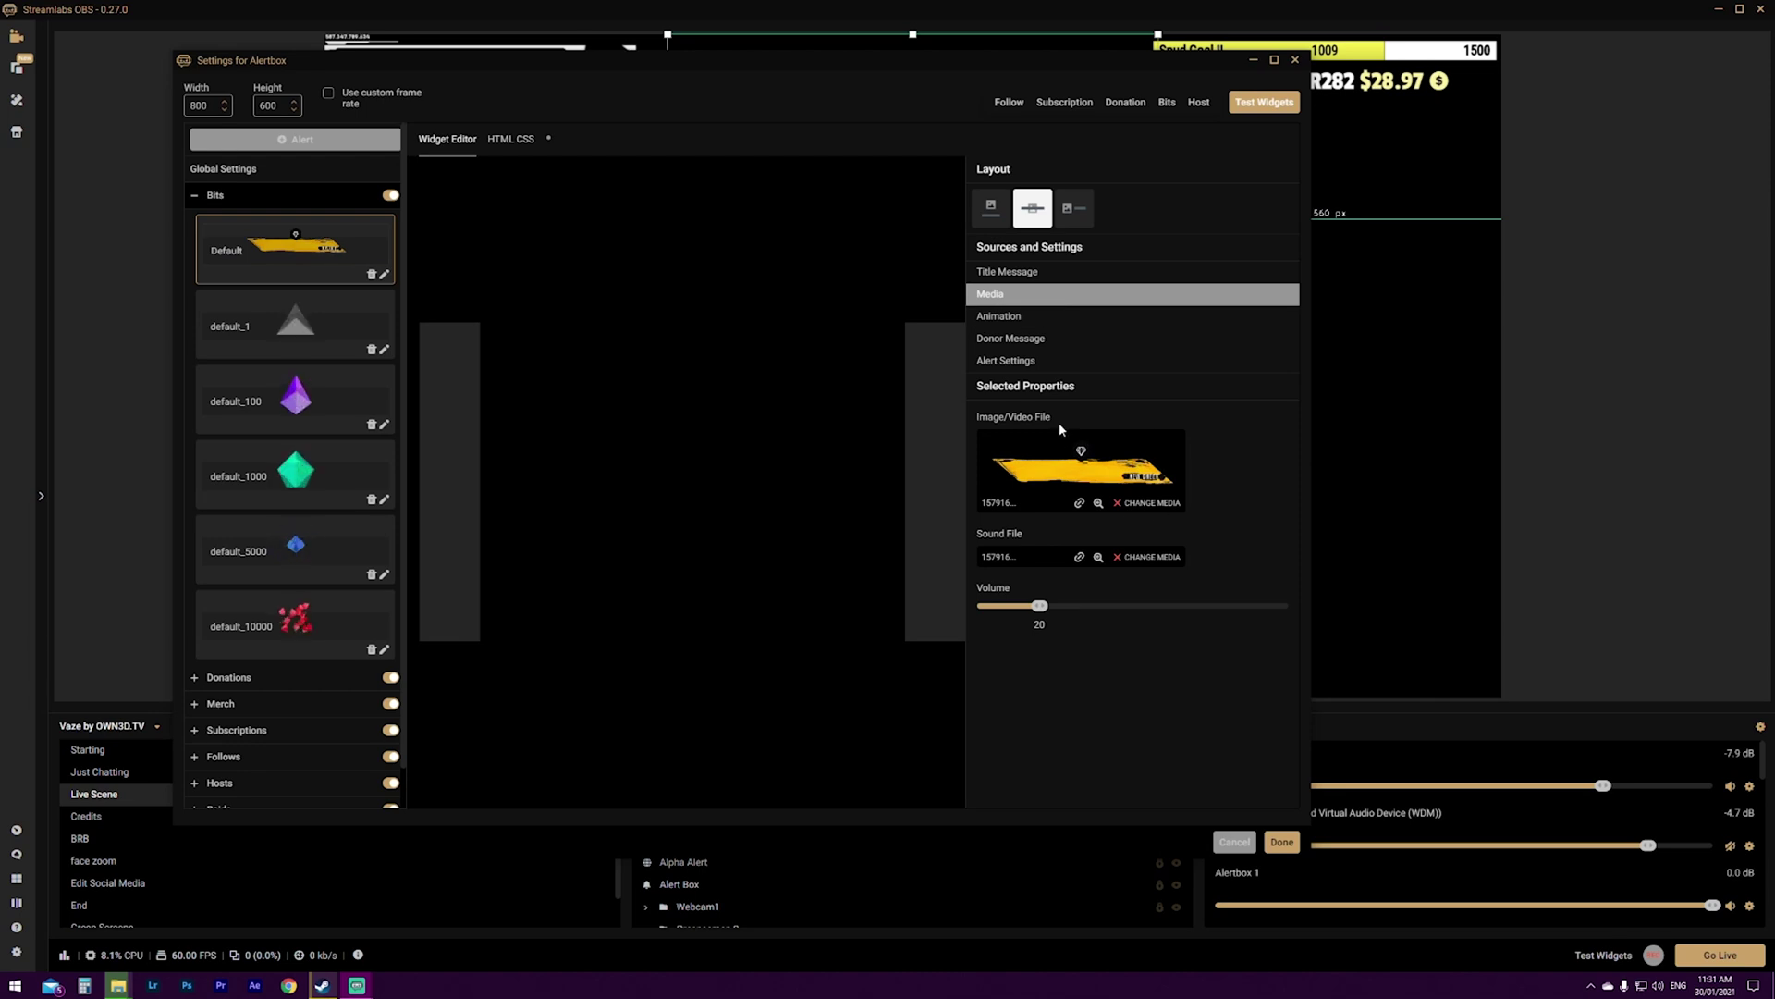
- Uncover the preview and browse the image gallery without changing the Bits alert image
{"action": "mouse_move", "coordinate": [818, 59]}
{"action": "left_mouse_down"}
{"action": "mouse_move", "coordinate": [721, 175]}
{"action": "mouse_move", "coordinate": [703, 388]}
{"action": "mouse_move", "coordinate": [759, 818]}
{"action": "mouse_move", "coordinate": [688, 792]}
{"action": "mouse_move", "coordinate": [797, 156]}
{"action": "mouse_move", "coordinate": [846, 41]}
{"action": "left_mouse_up"}
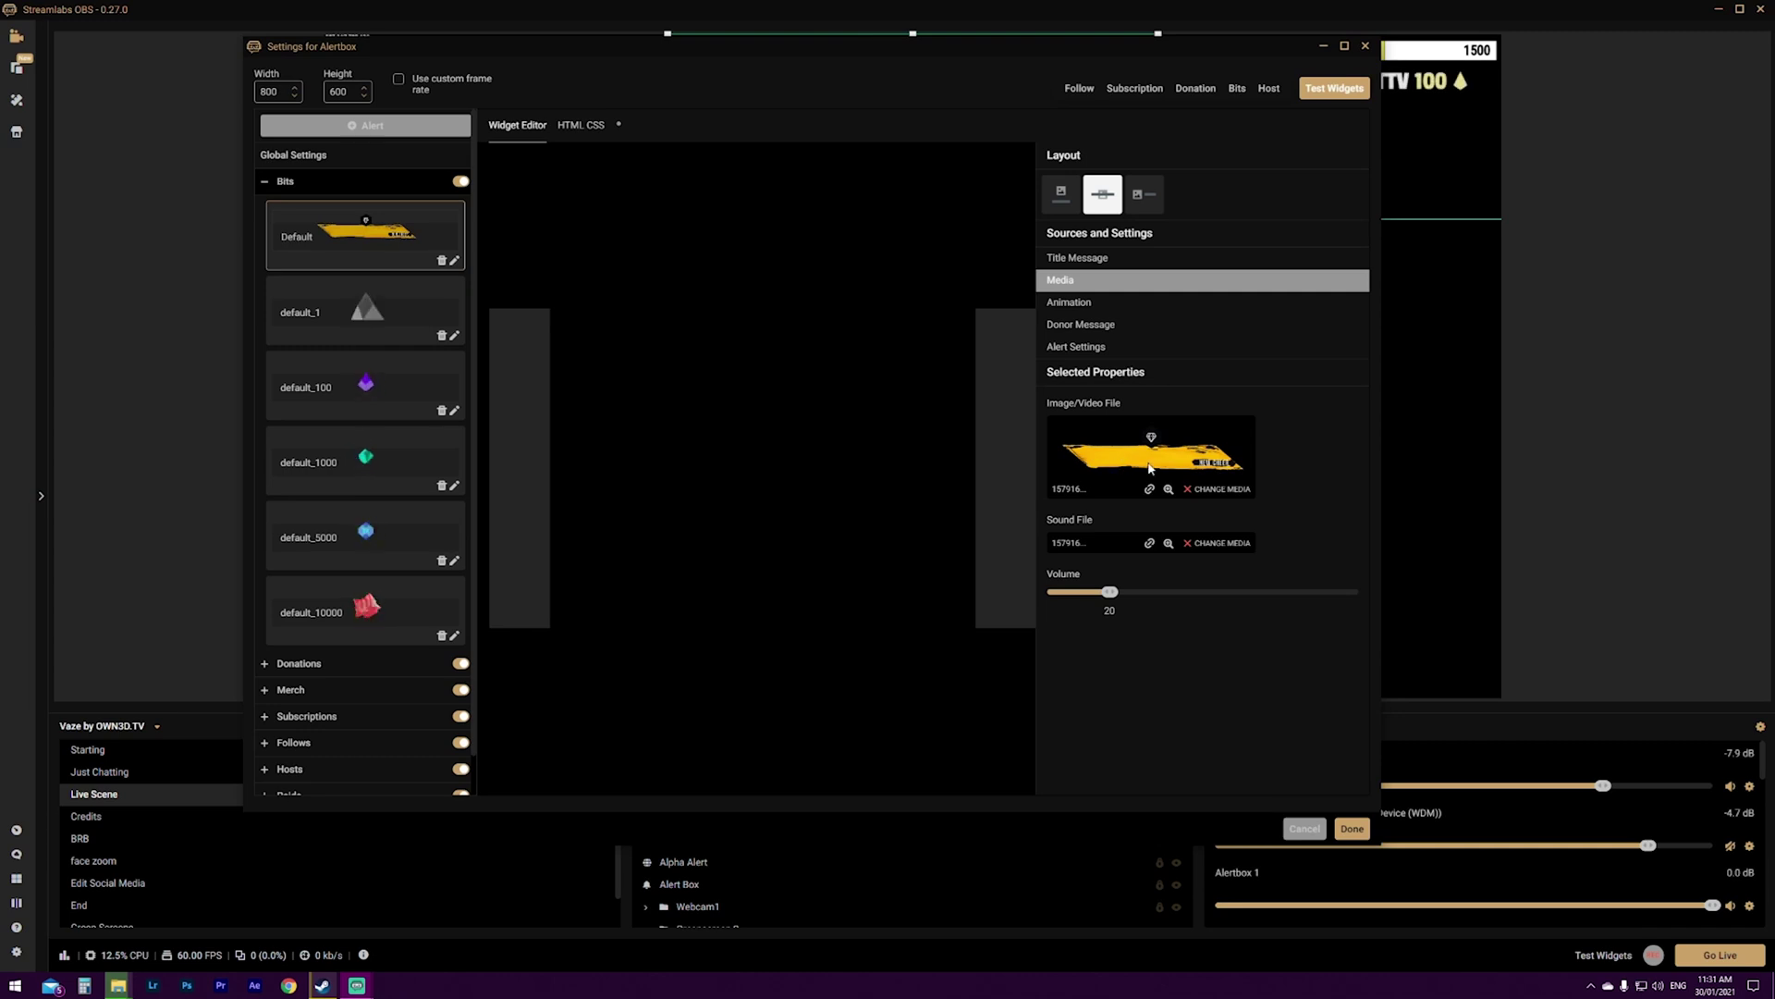
{"action": "left_click", "coordinate": [1215, 487]}
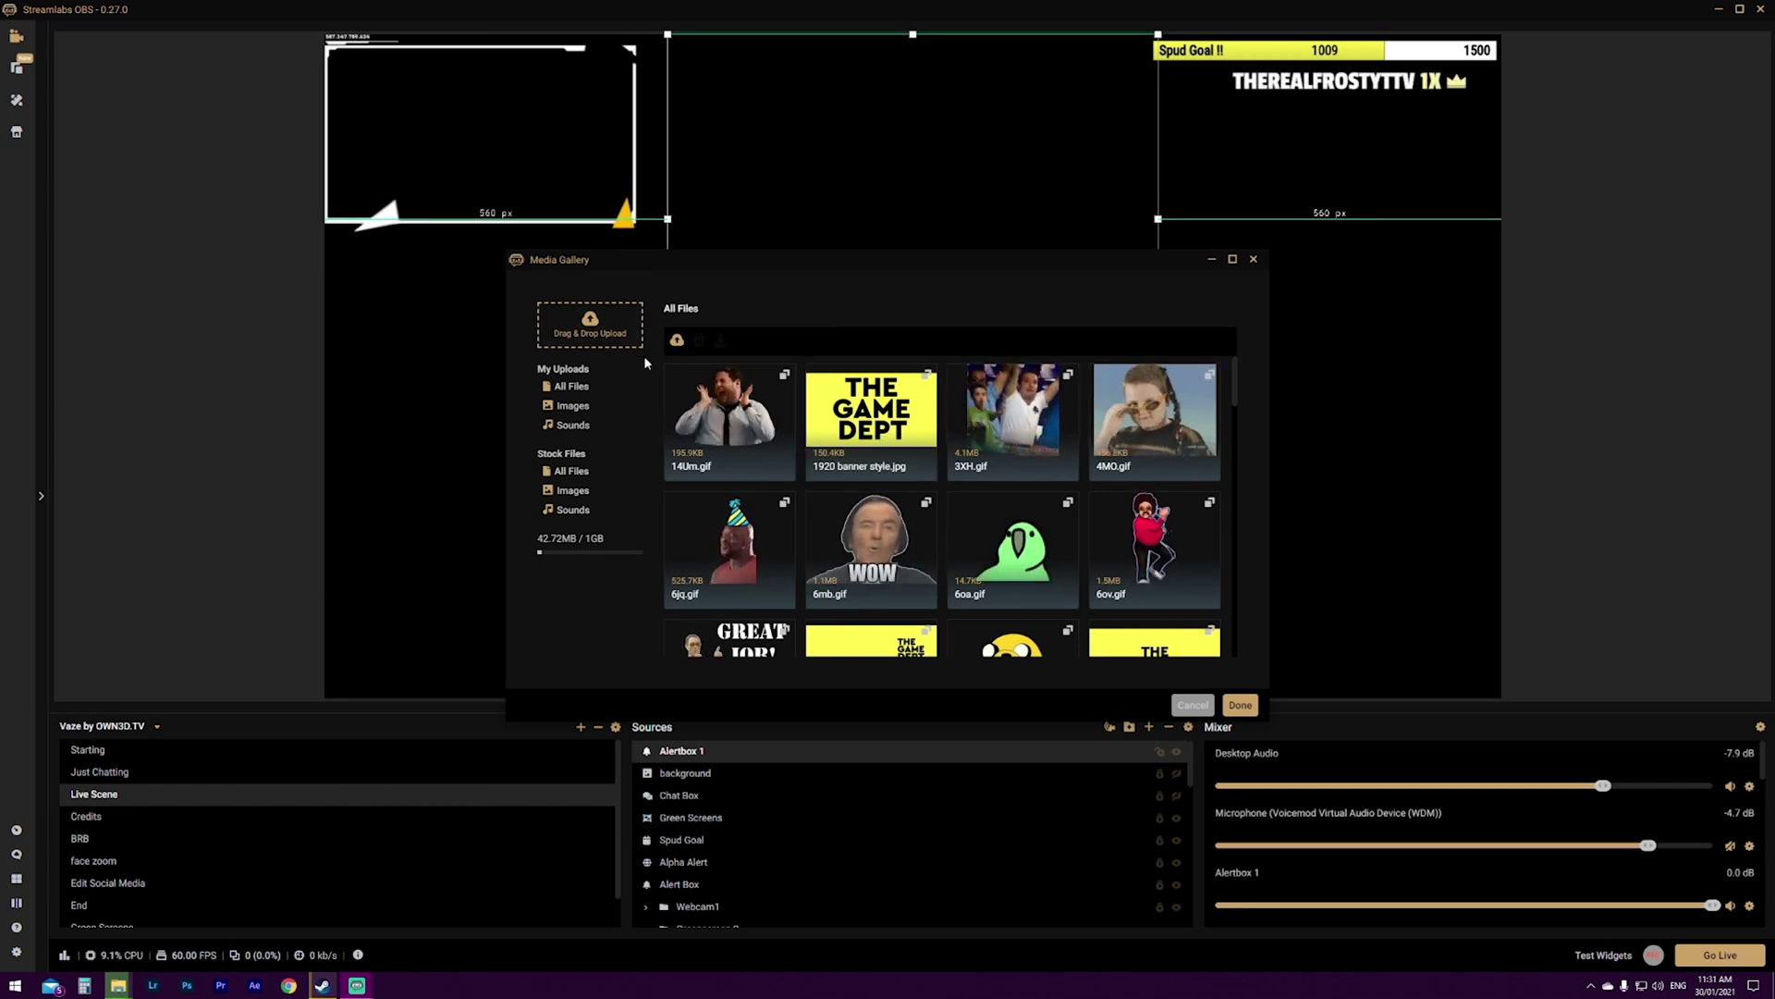
{"action": "left_click", "coordinate": [1192, 704]}
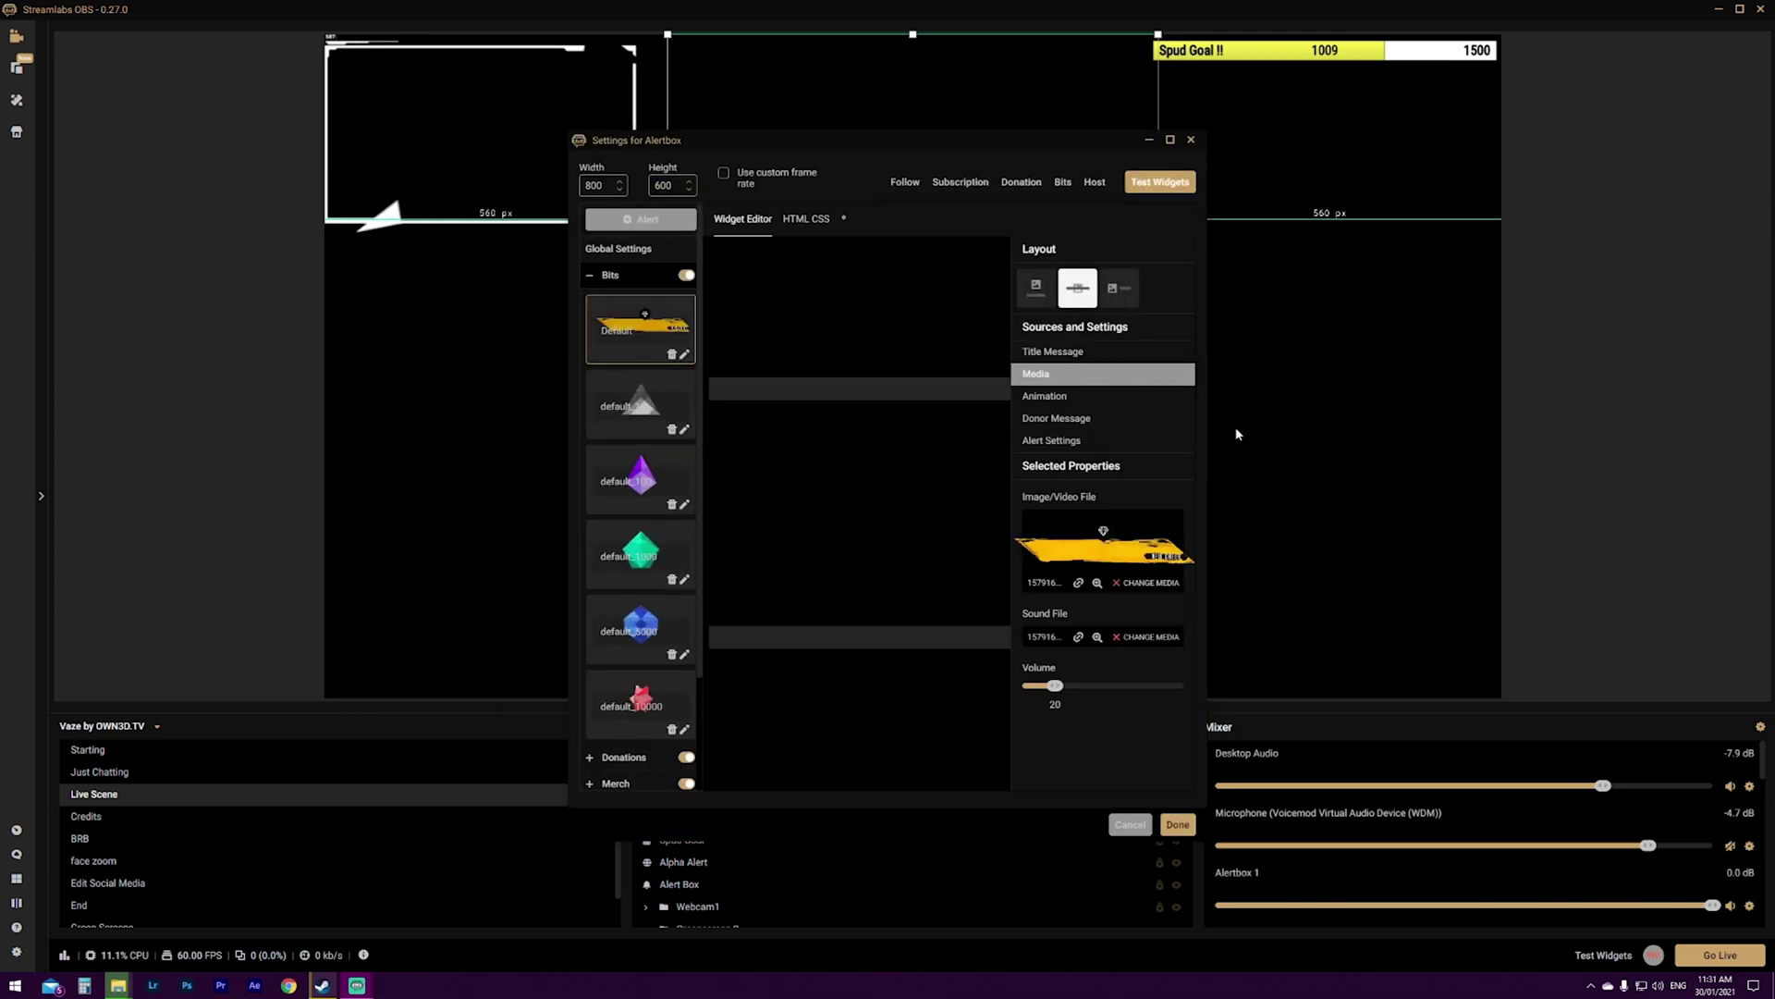
- Enlarge the settings window to full height and bring up the Media Gallery's alert sounds
{"action": "left_click_drag", "start_coordinate": [1204, 422], "coordinate": [1587, 426]}
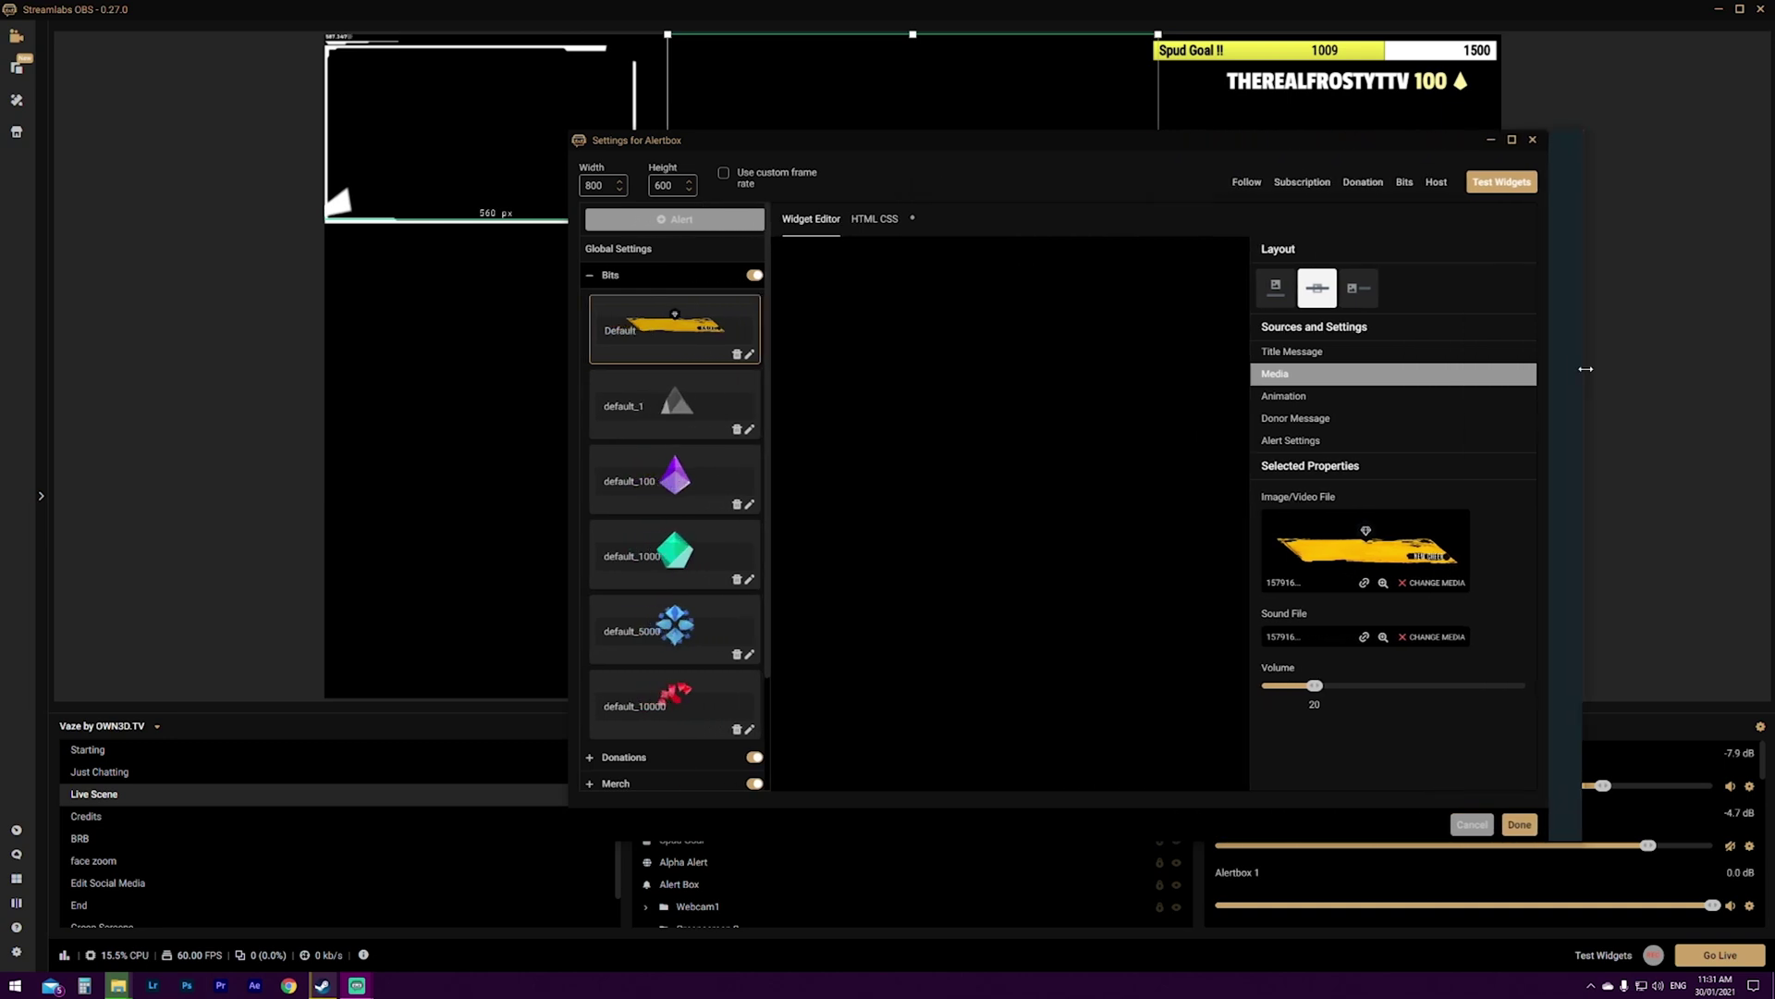
{"action": "double_click", "coordinate": [1188, 839]}
{"action": "left_click_drag", "start_coordinate": [945, 13], "coordinate": [579, 82]}
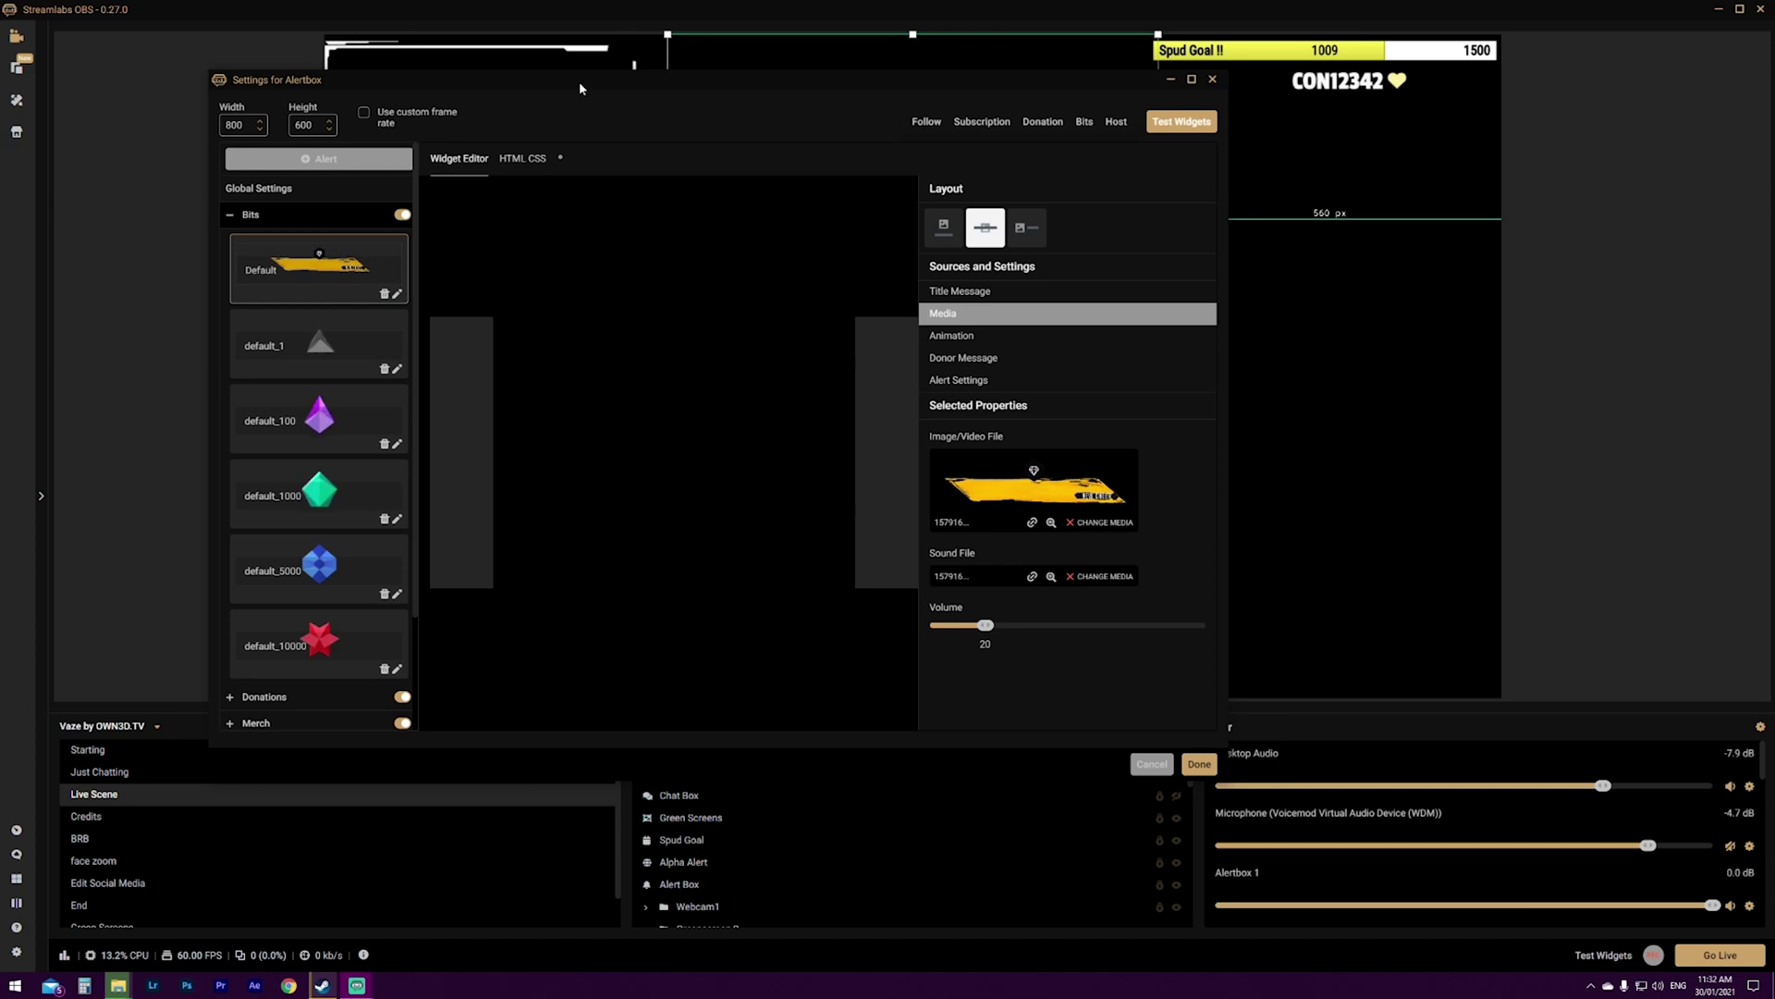
{"action": "left_click", "coordinate": [1095, 577]}
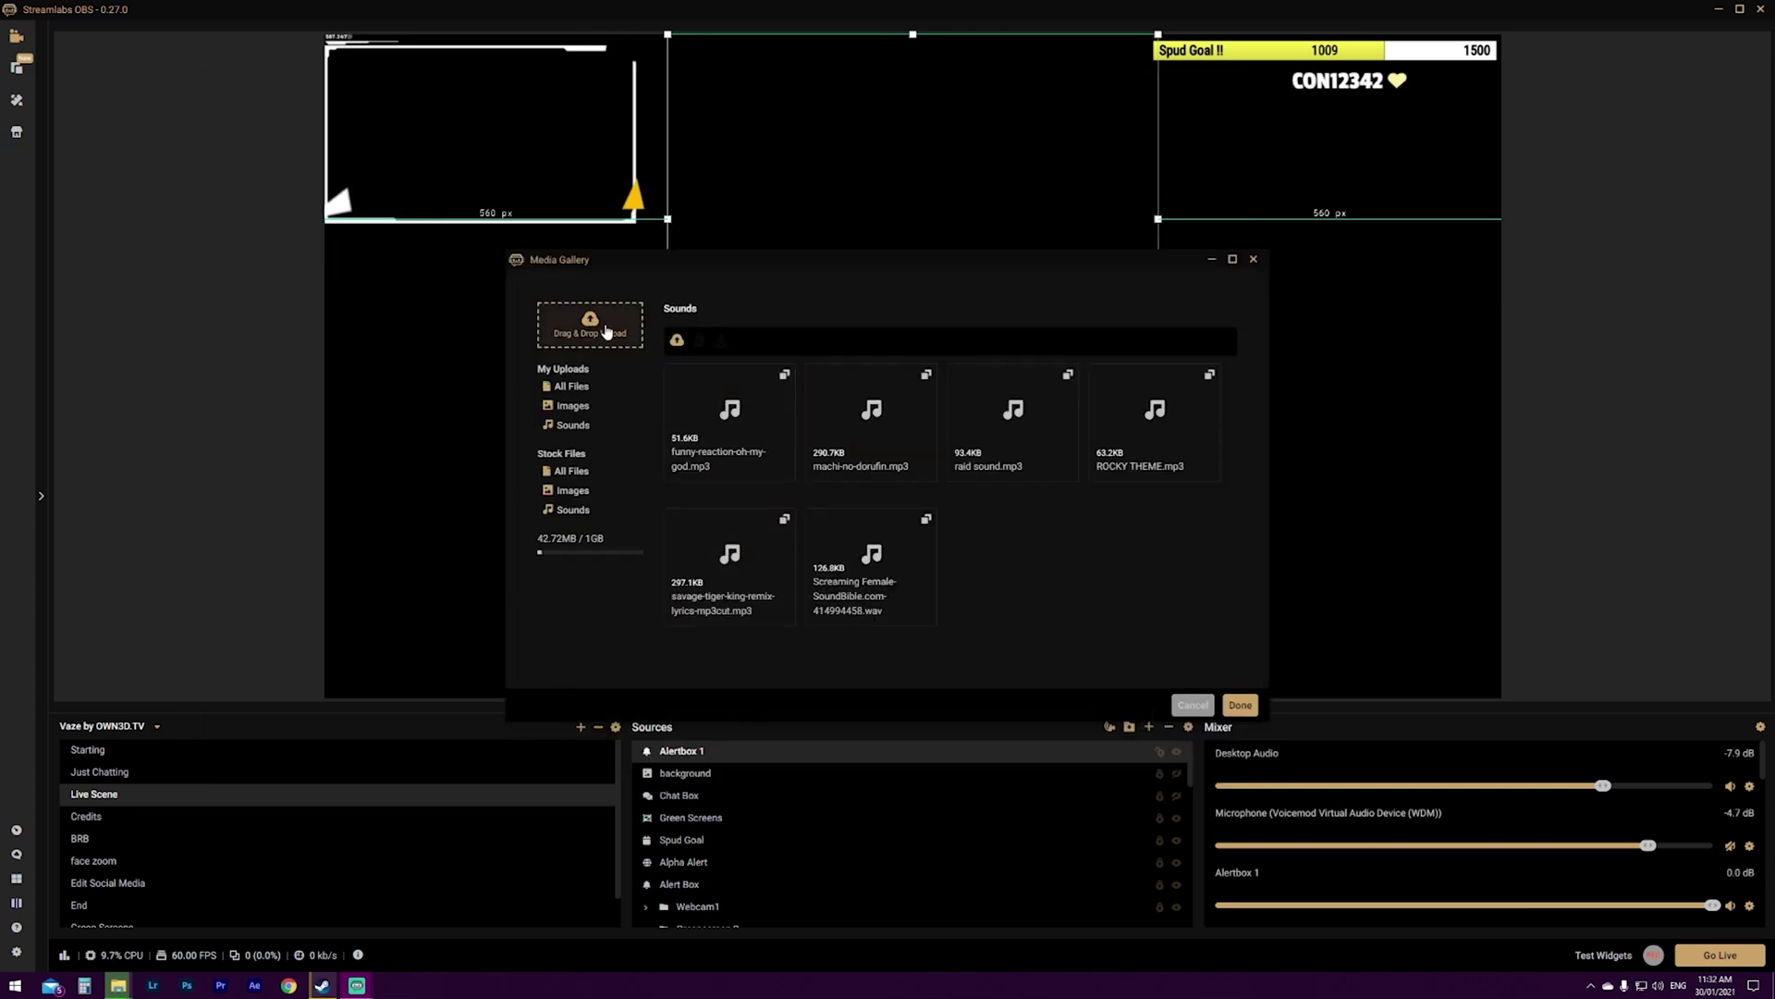
{"action": "left_click", "coordinate": [705, 440]}
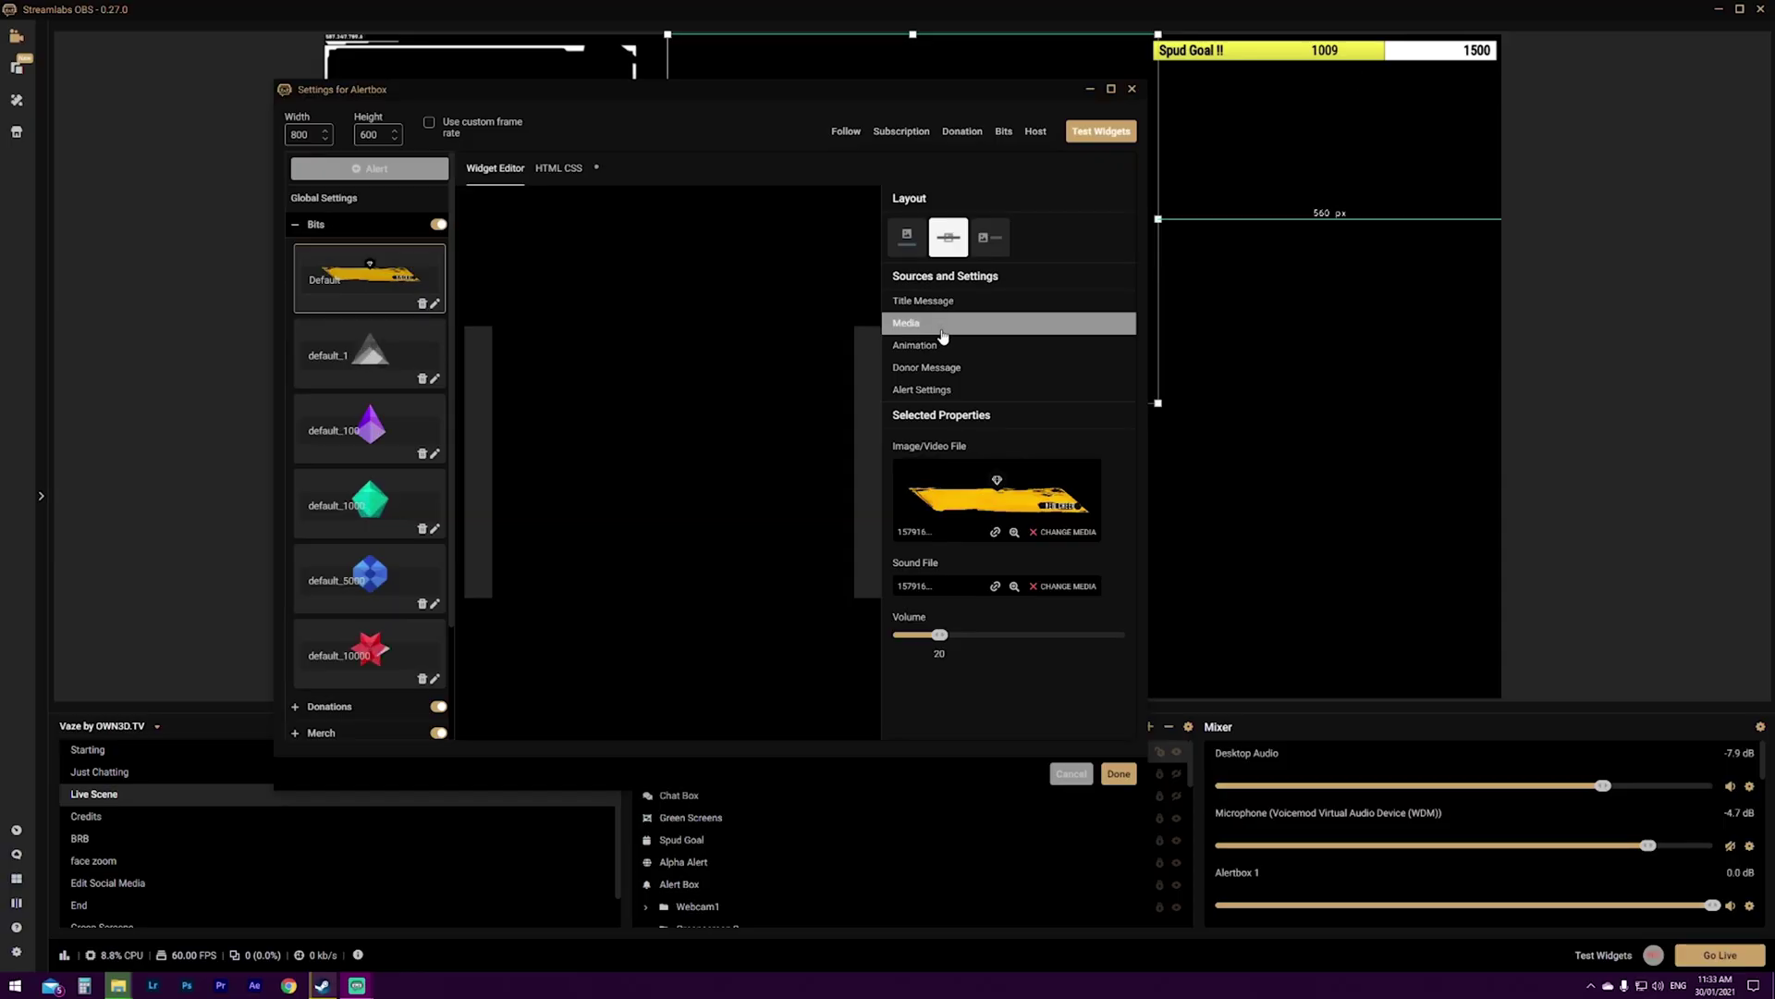
- Try Bounce In as the Bits show animation, then set it back to Fade In
{"action": "left_click", "coordinate": [943, 344]}
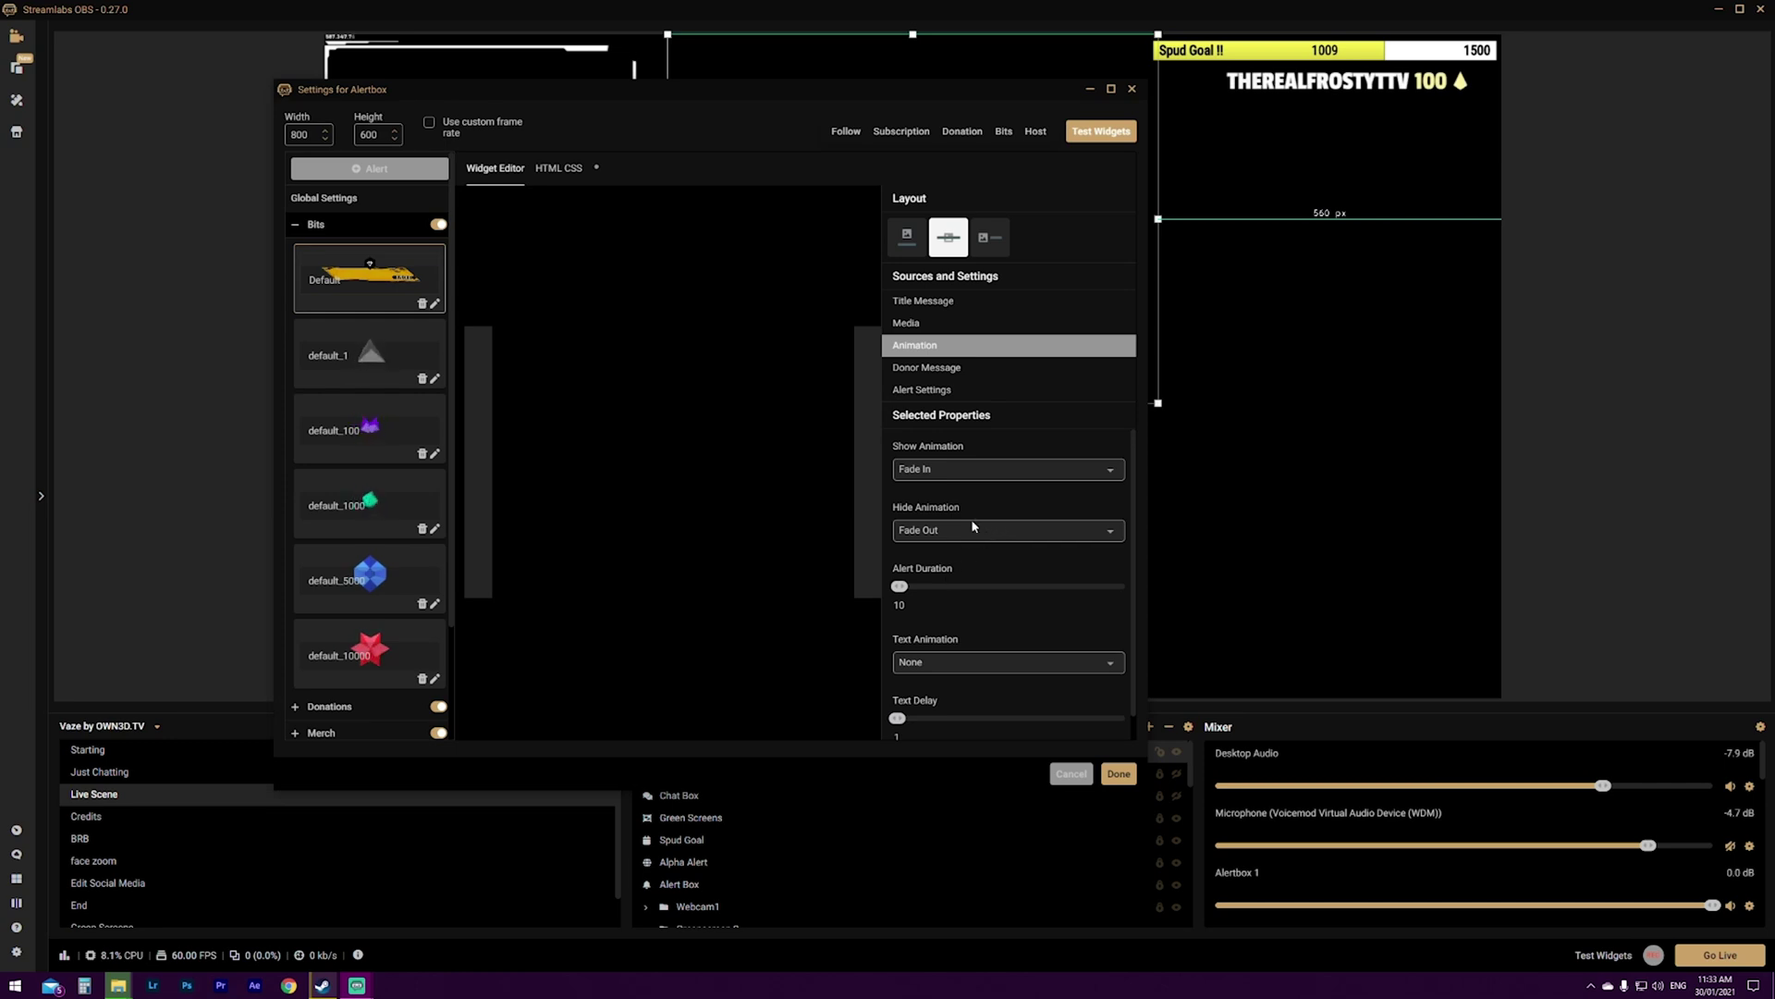
{"action": "left_click", "coordinate": [1006, 470]}
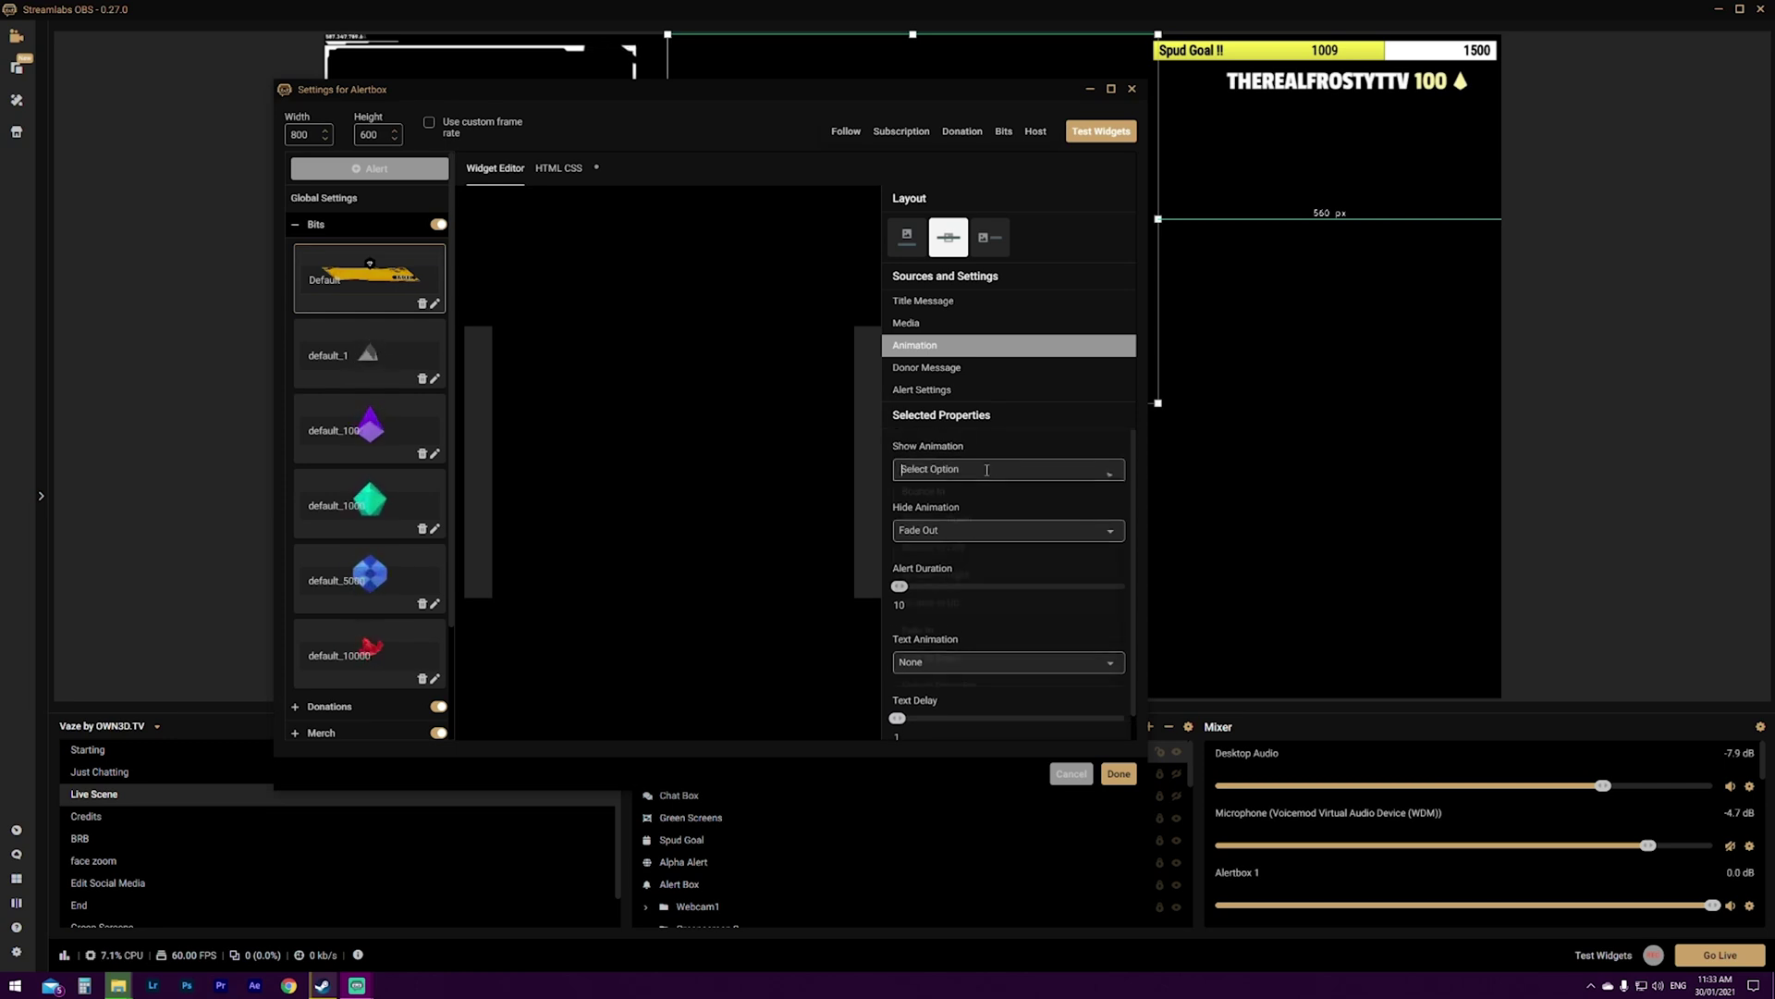
{"action": "left_click", "coordinate": [985, 497]}
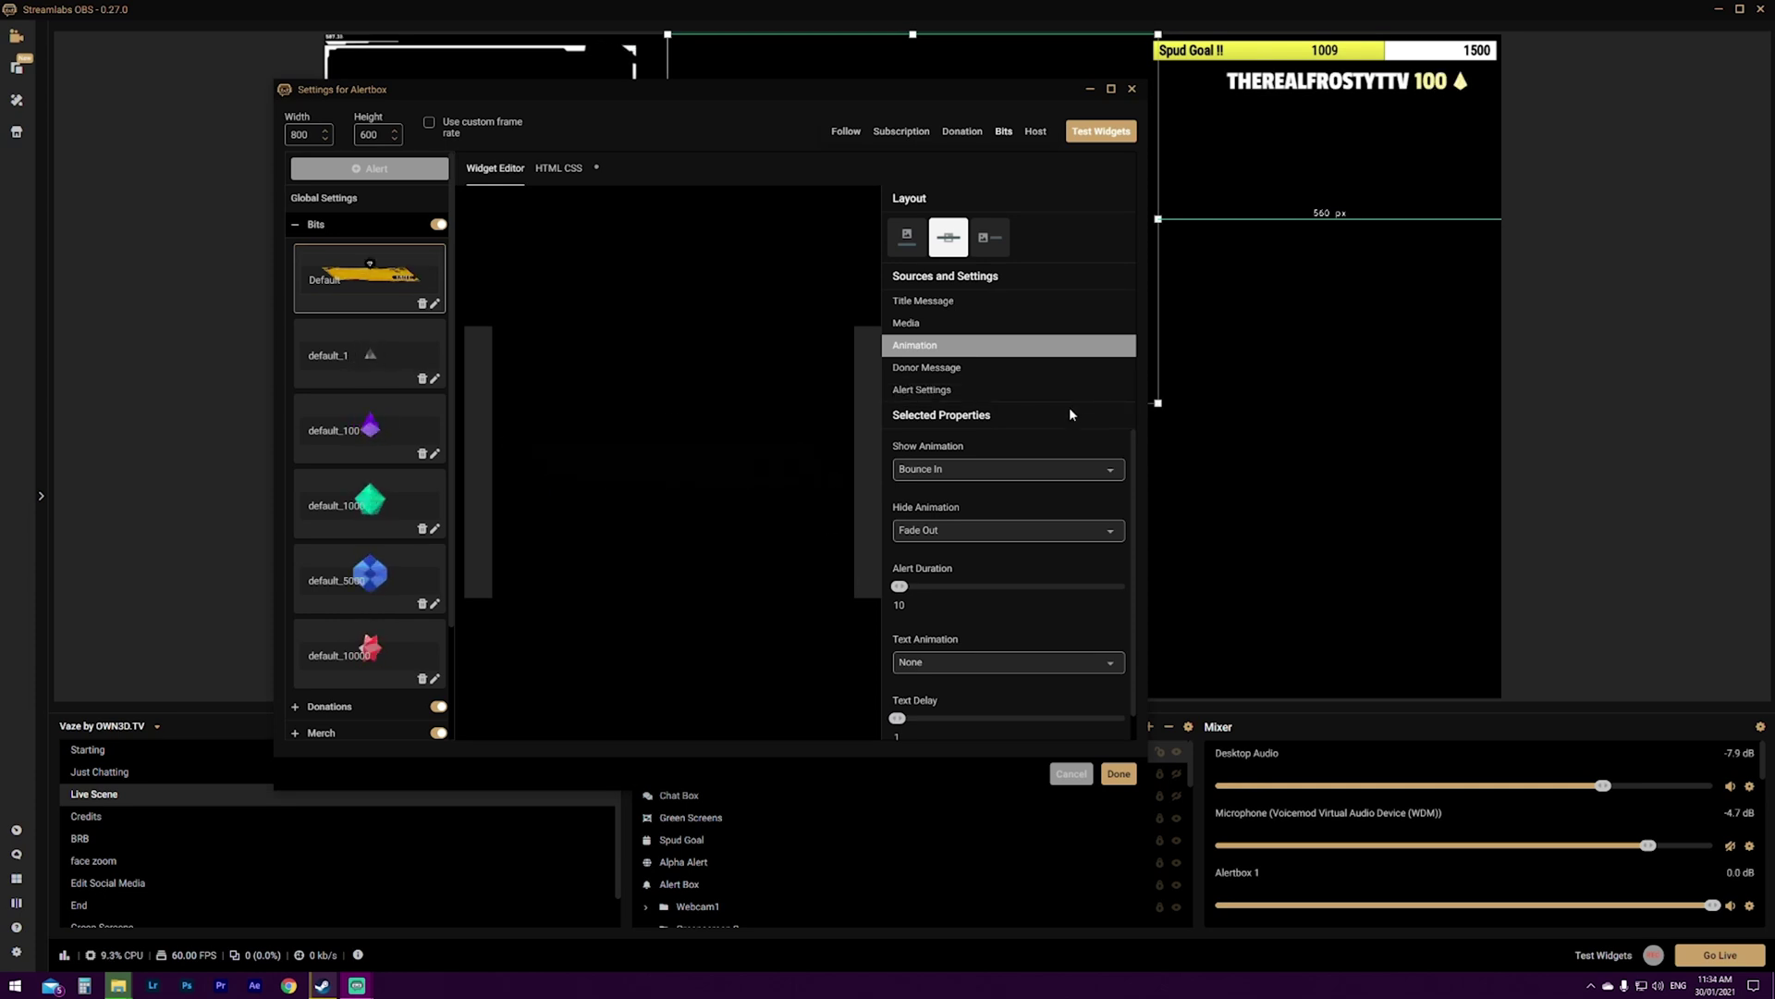
{"action": "left_click", "coordinate": [1049, 470]}
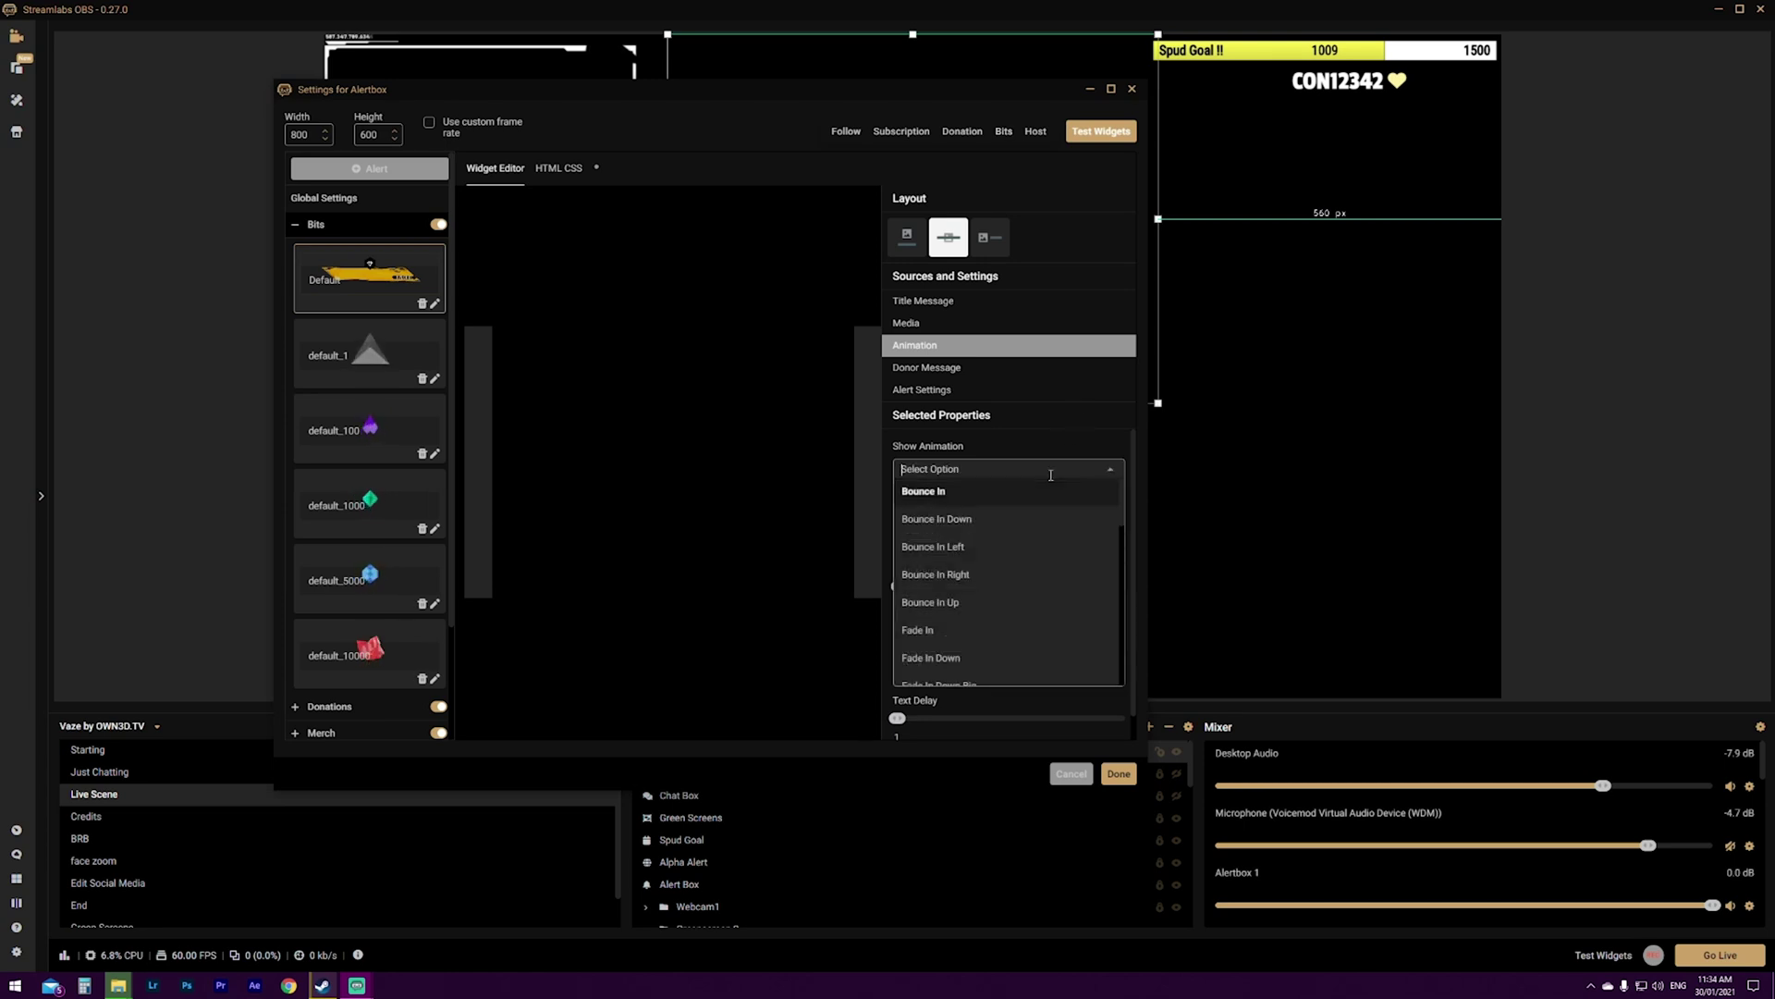
{"action": "left_click", "coordinate": [956, 632]}
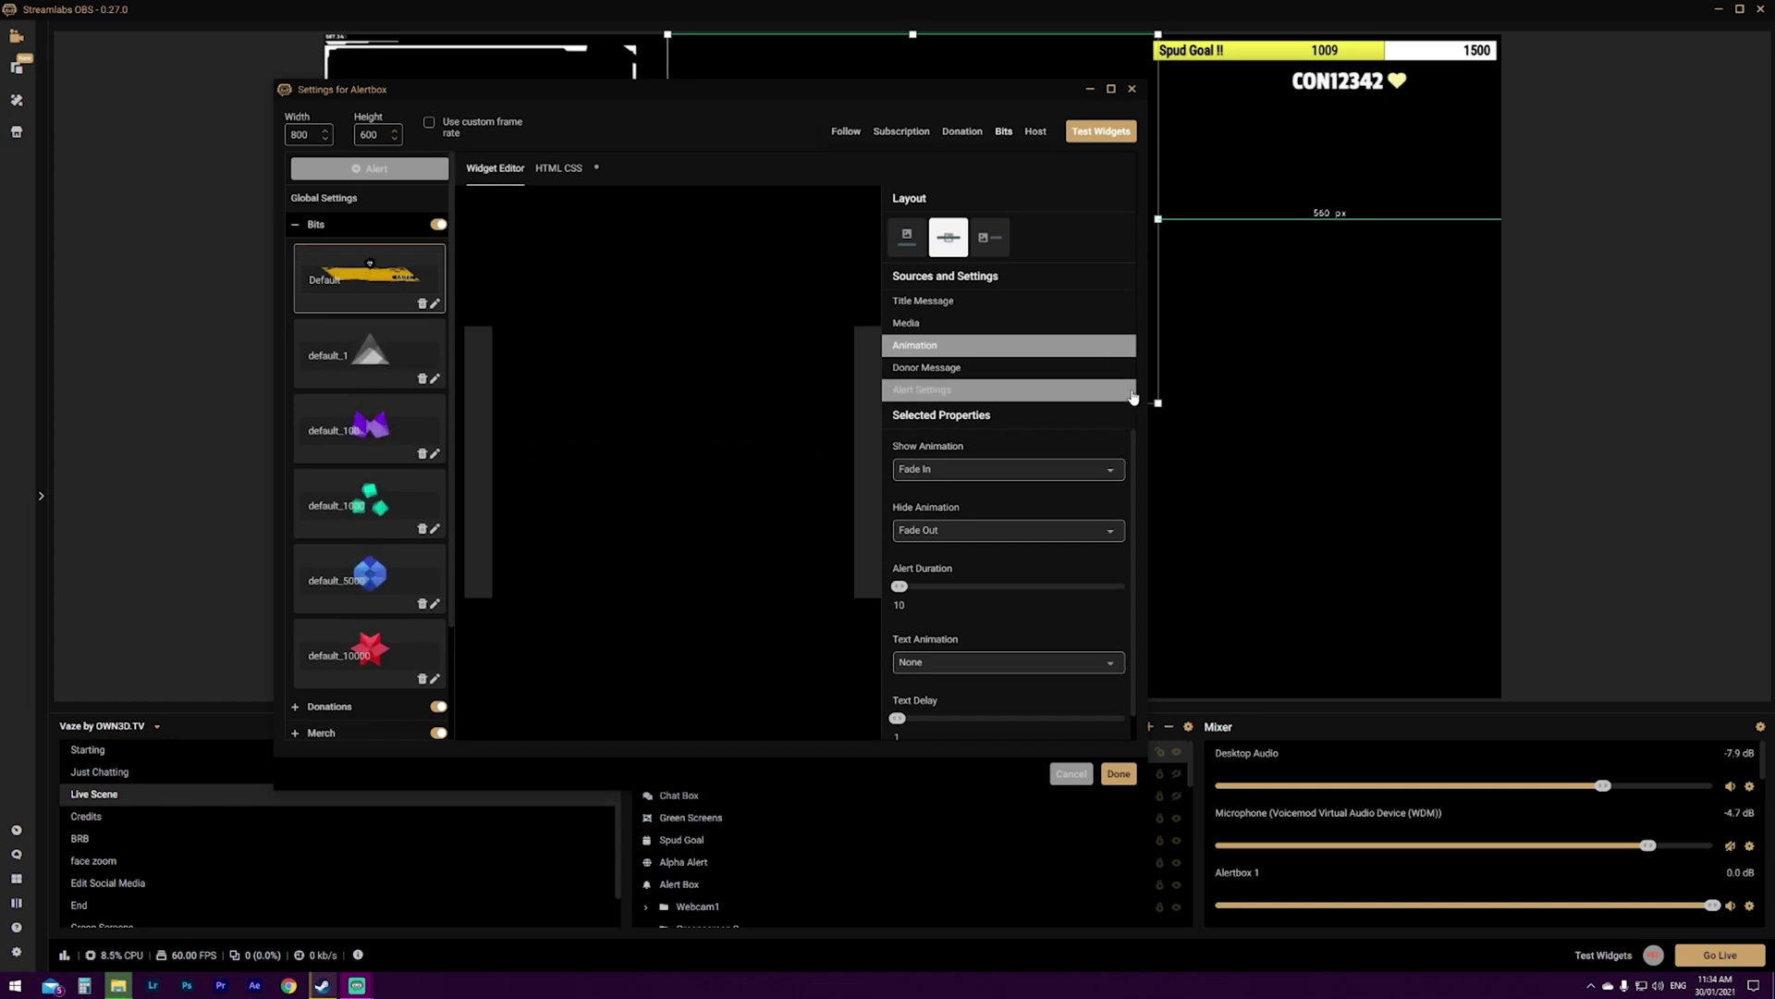
- Test Bits alerts at shorter and longer durations, settle on 10, and list the text animations
{"action": "left_click", "coordinate": [892, 587]}
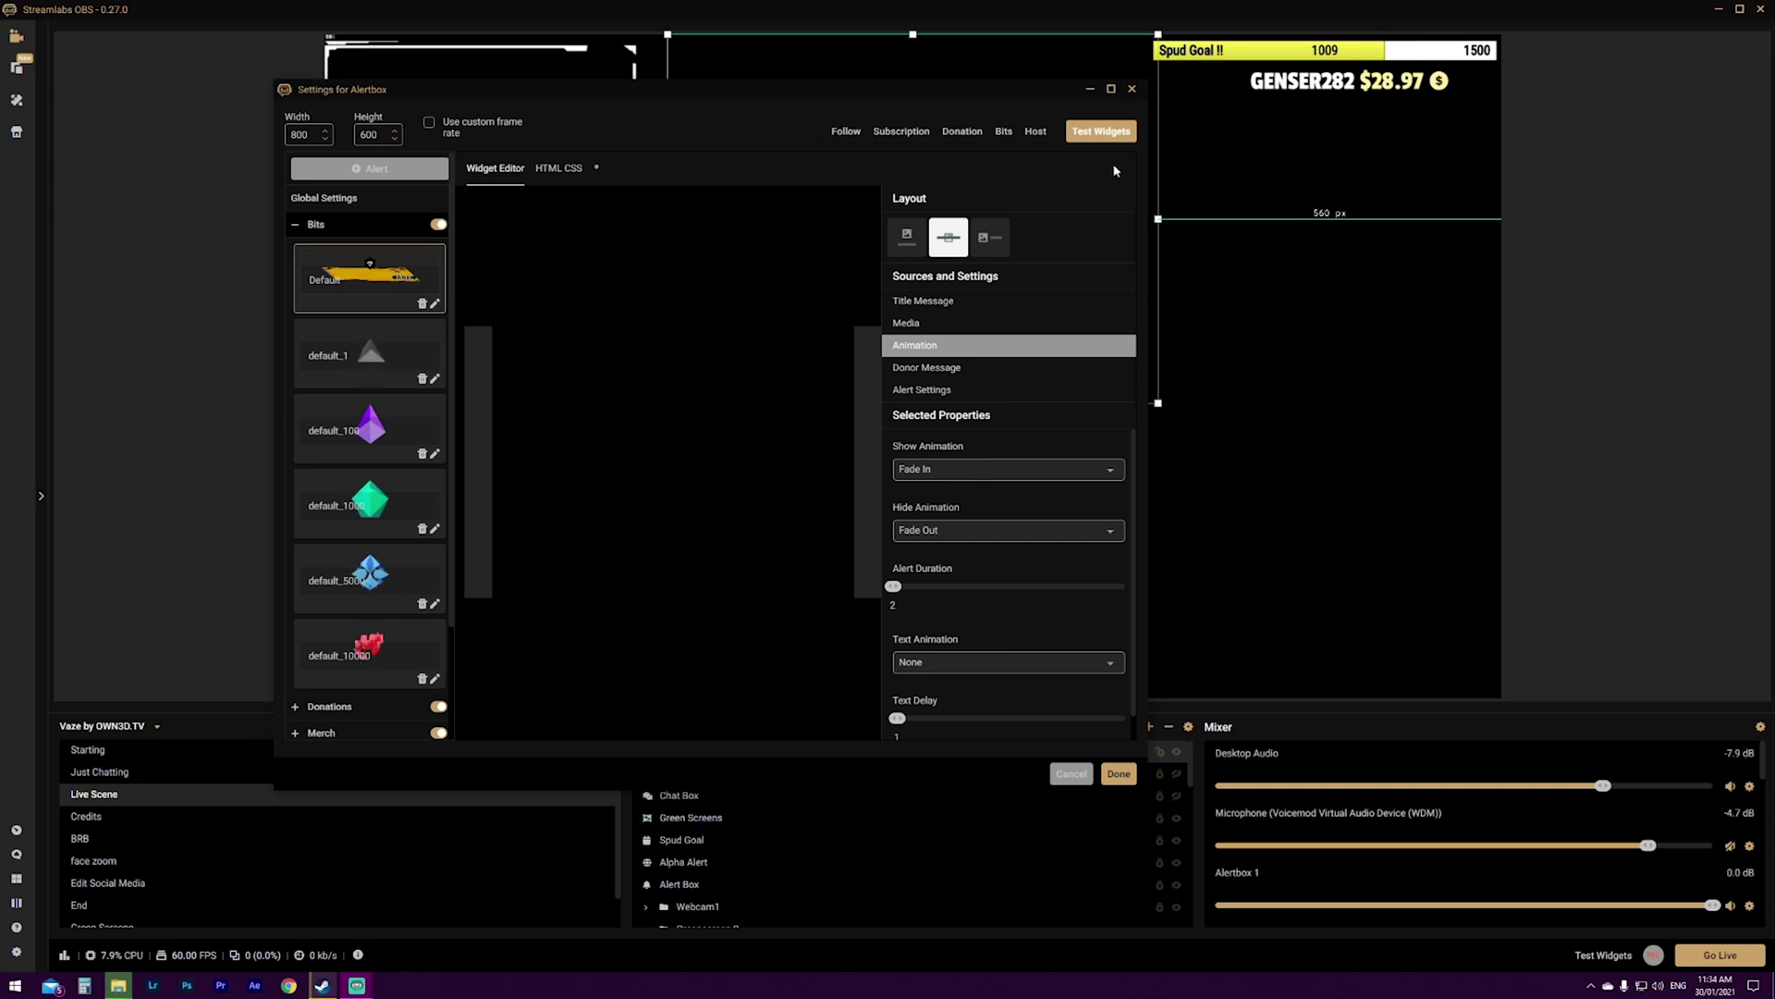
{"action": "left_click", "coordinate": [1005, 134]}
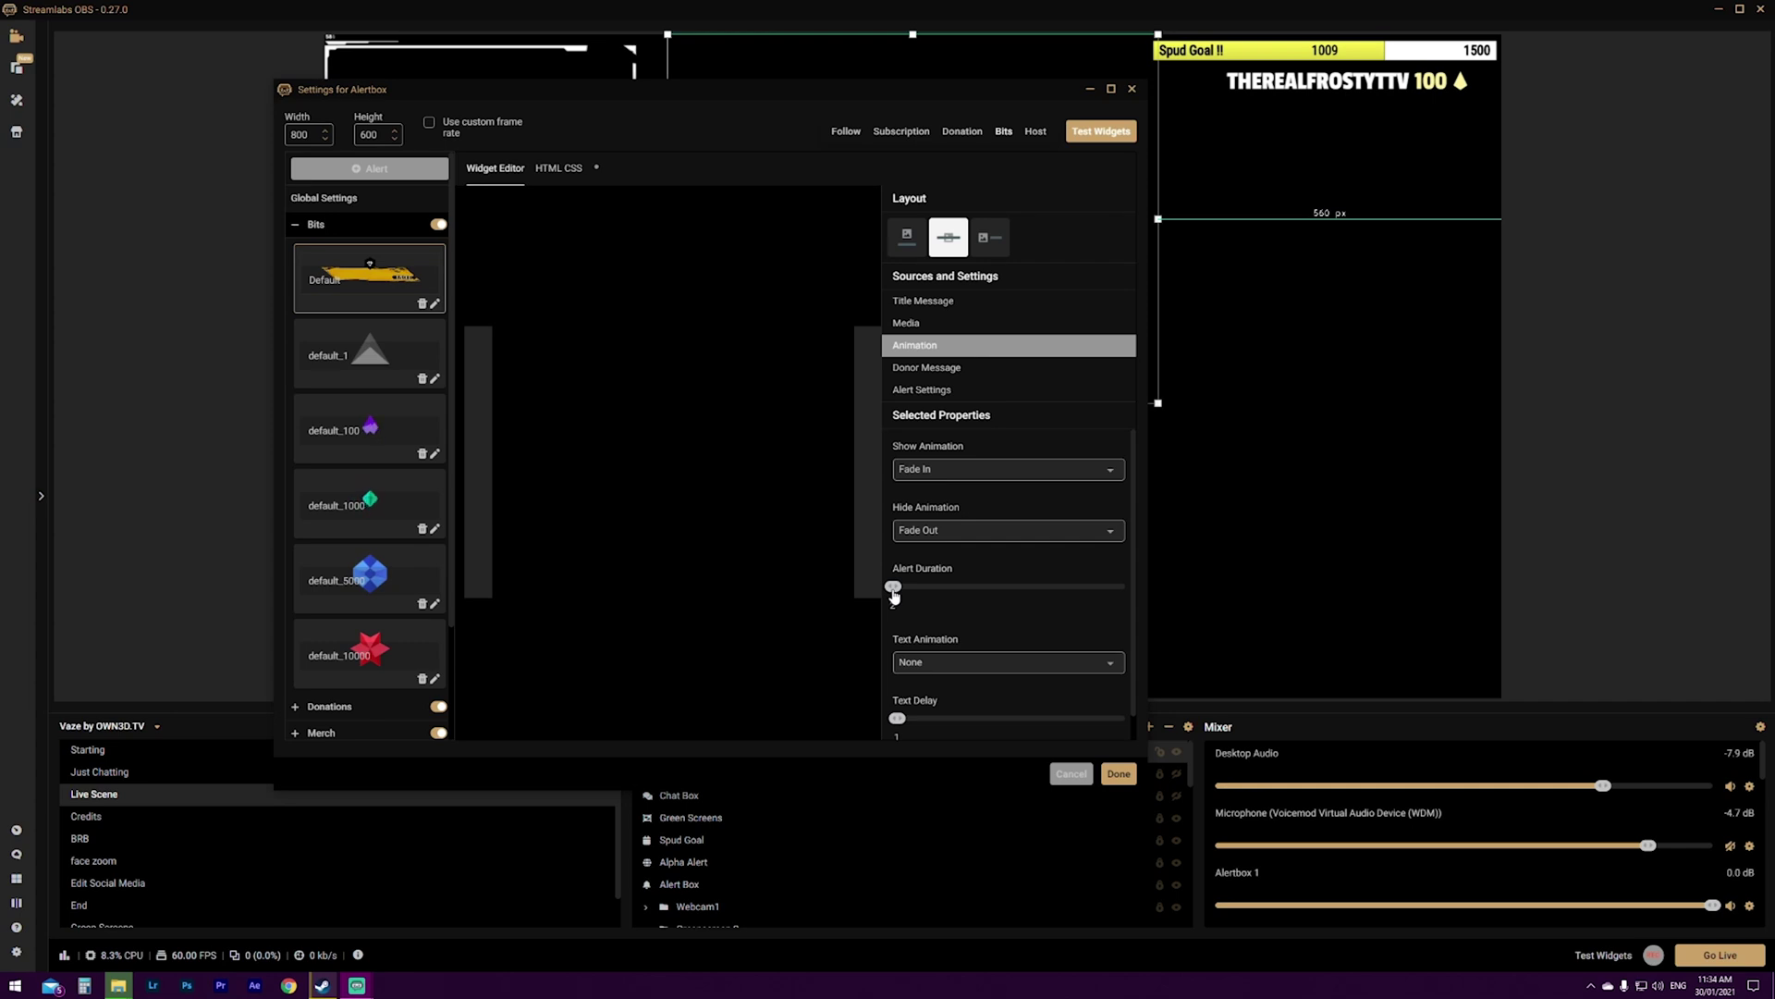
{"action": "left_click_drag", "start_coordinate": [1008, 584], "coordinate": [1041, 585]}
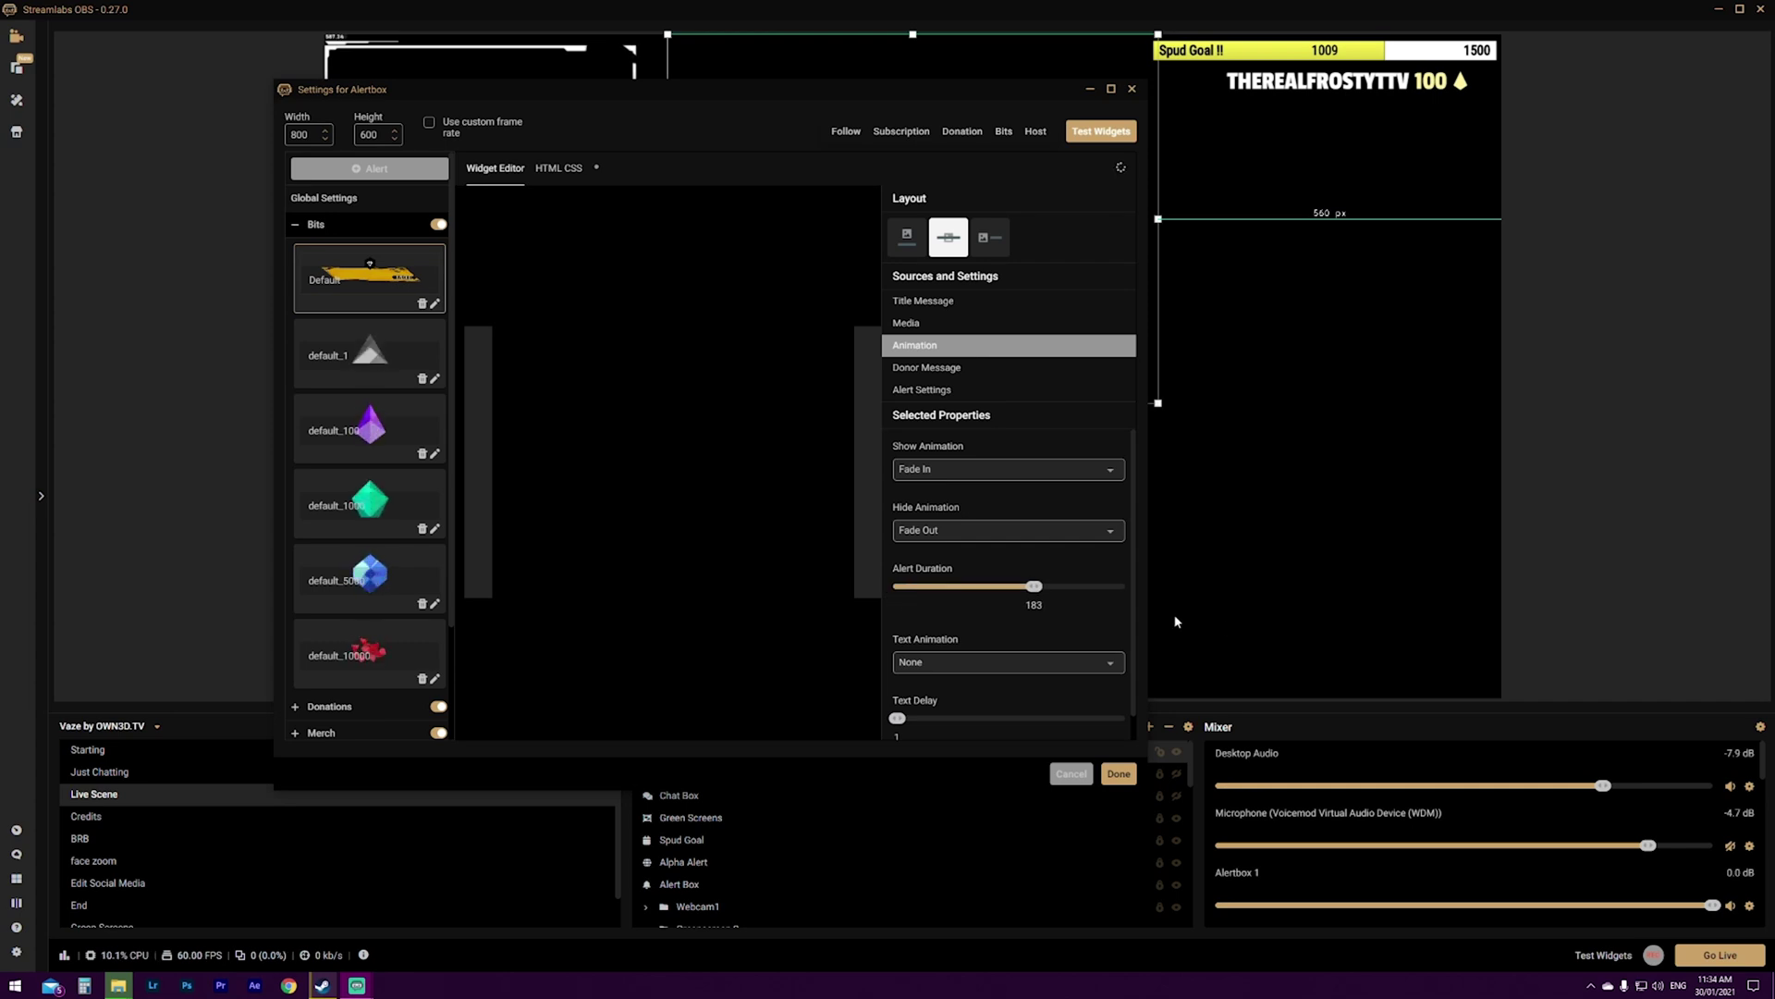
{"action": "left_click", "coordinate": [1055, 586]}
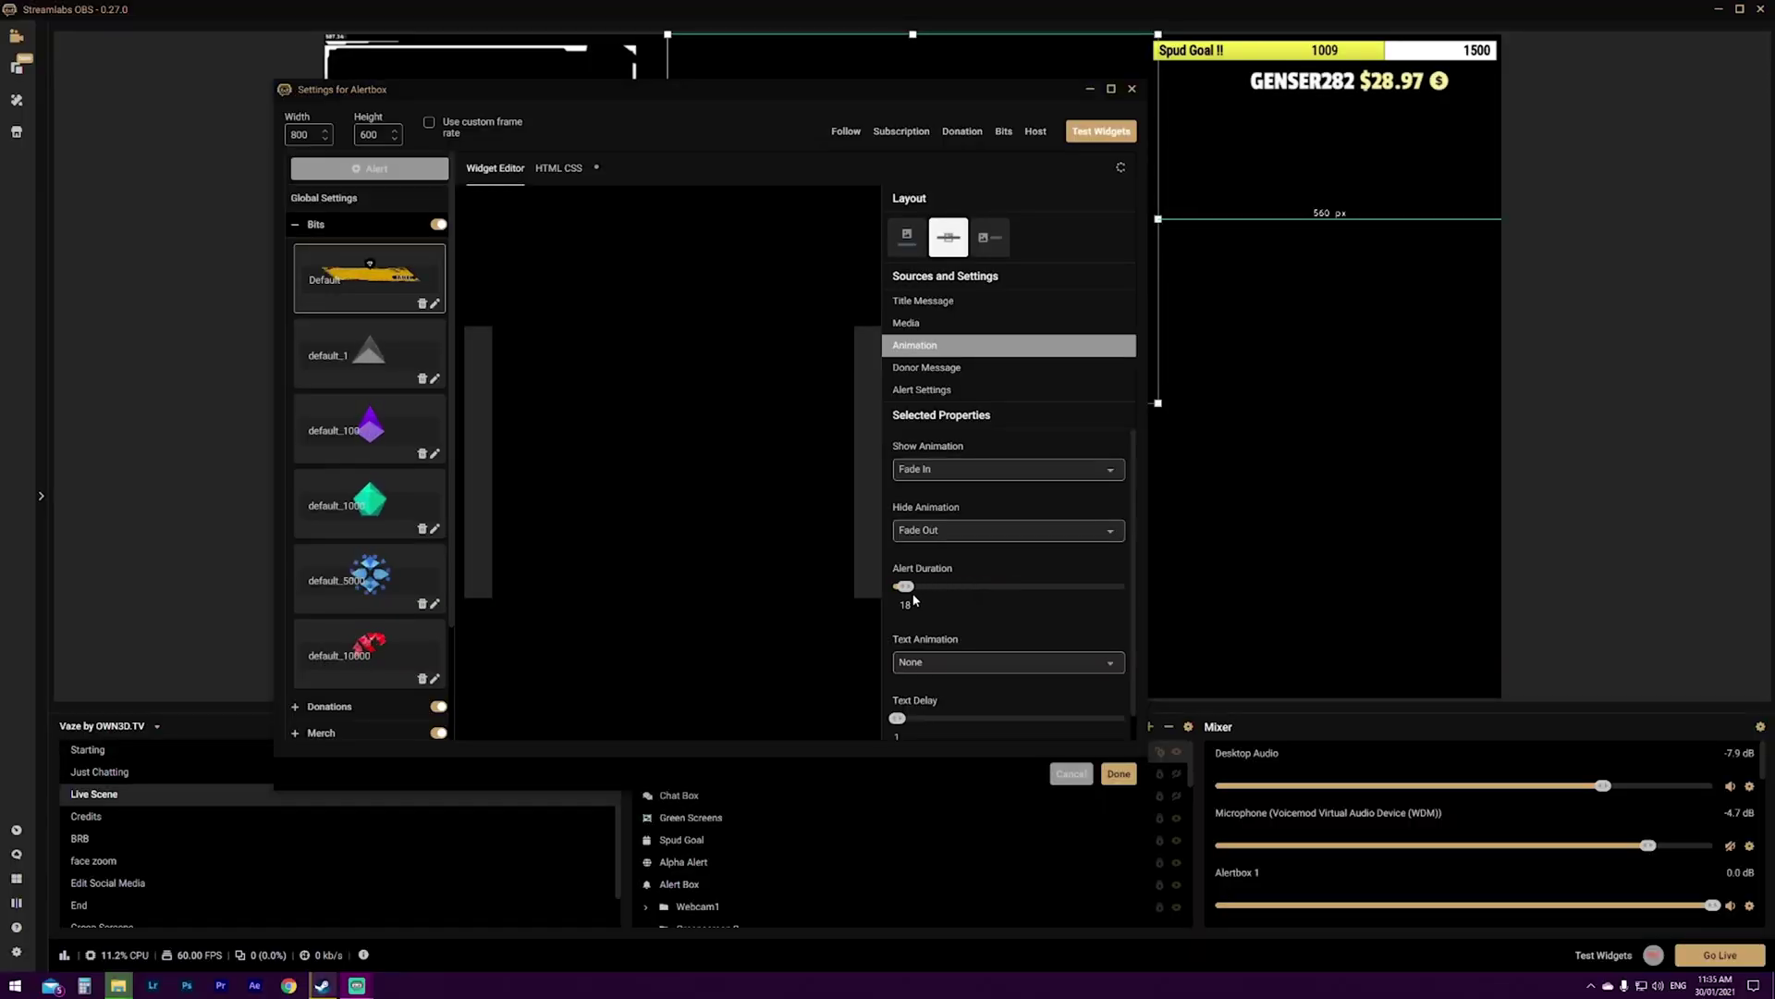
{"action": "left_click_drag", "start_coordinate": [901, 597], "coordinate": [902, 592]}
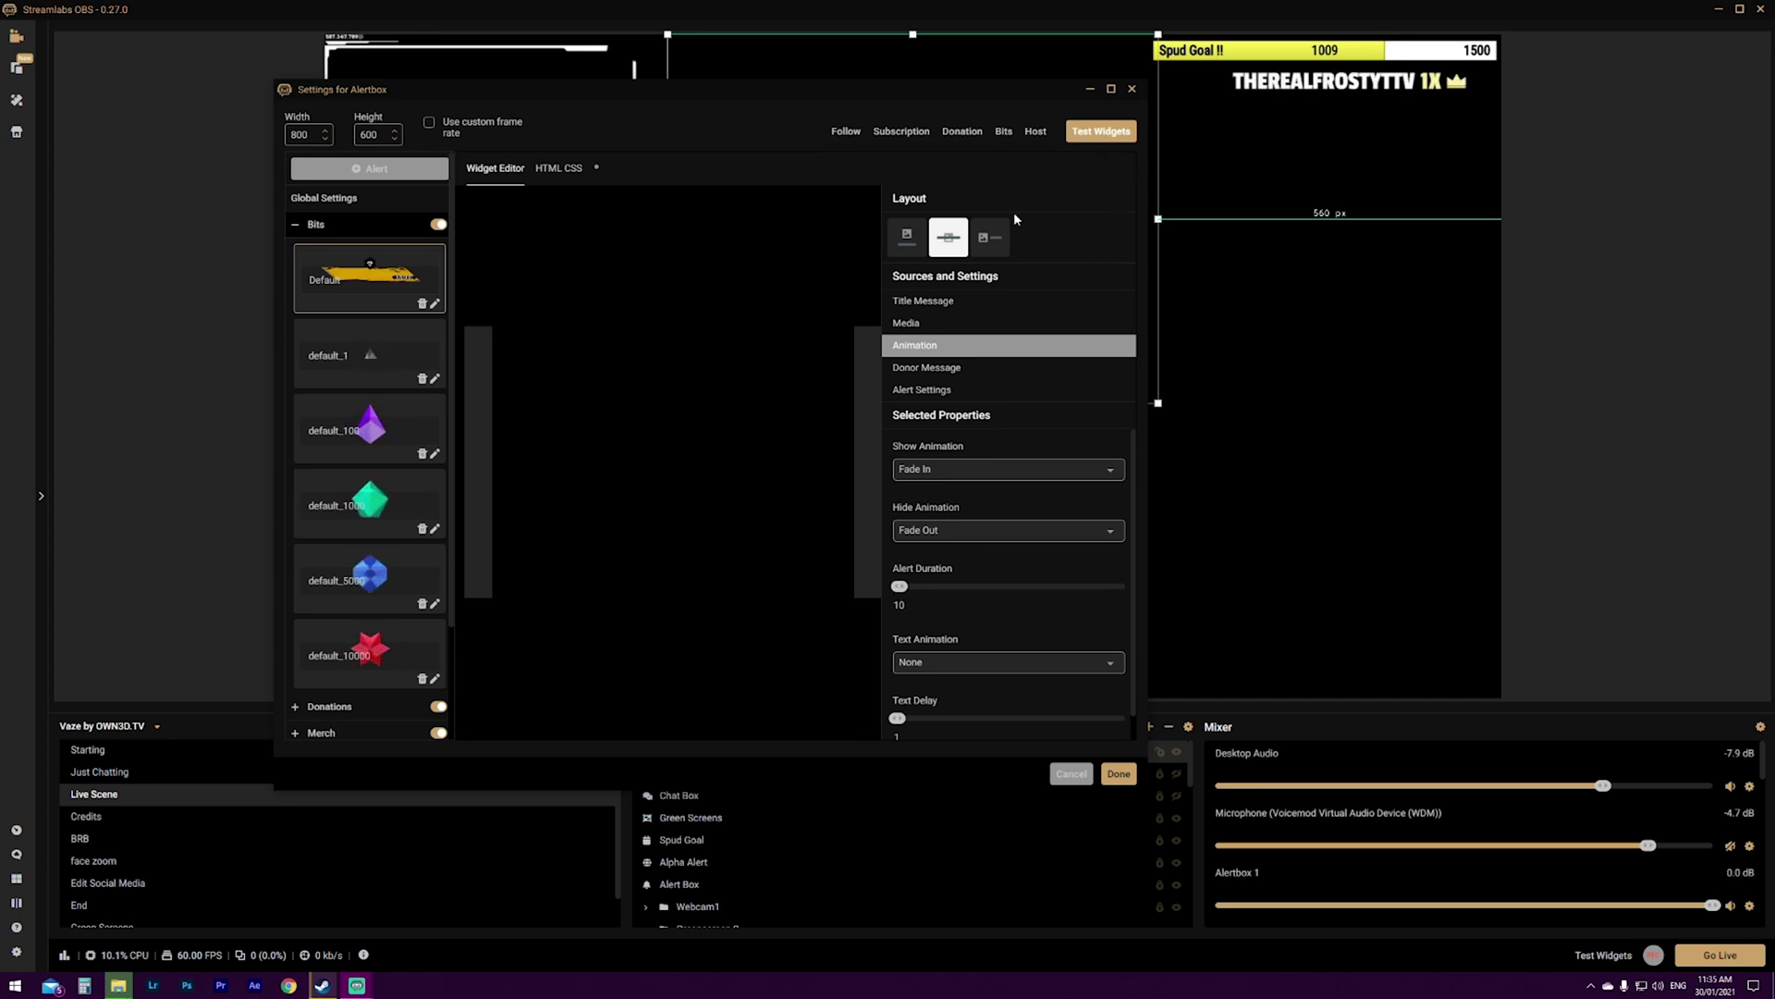
{"action": "left_click", "coordinate": [1002, 132]}
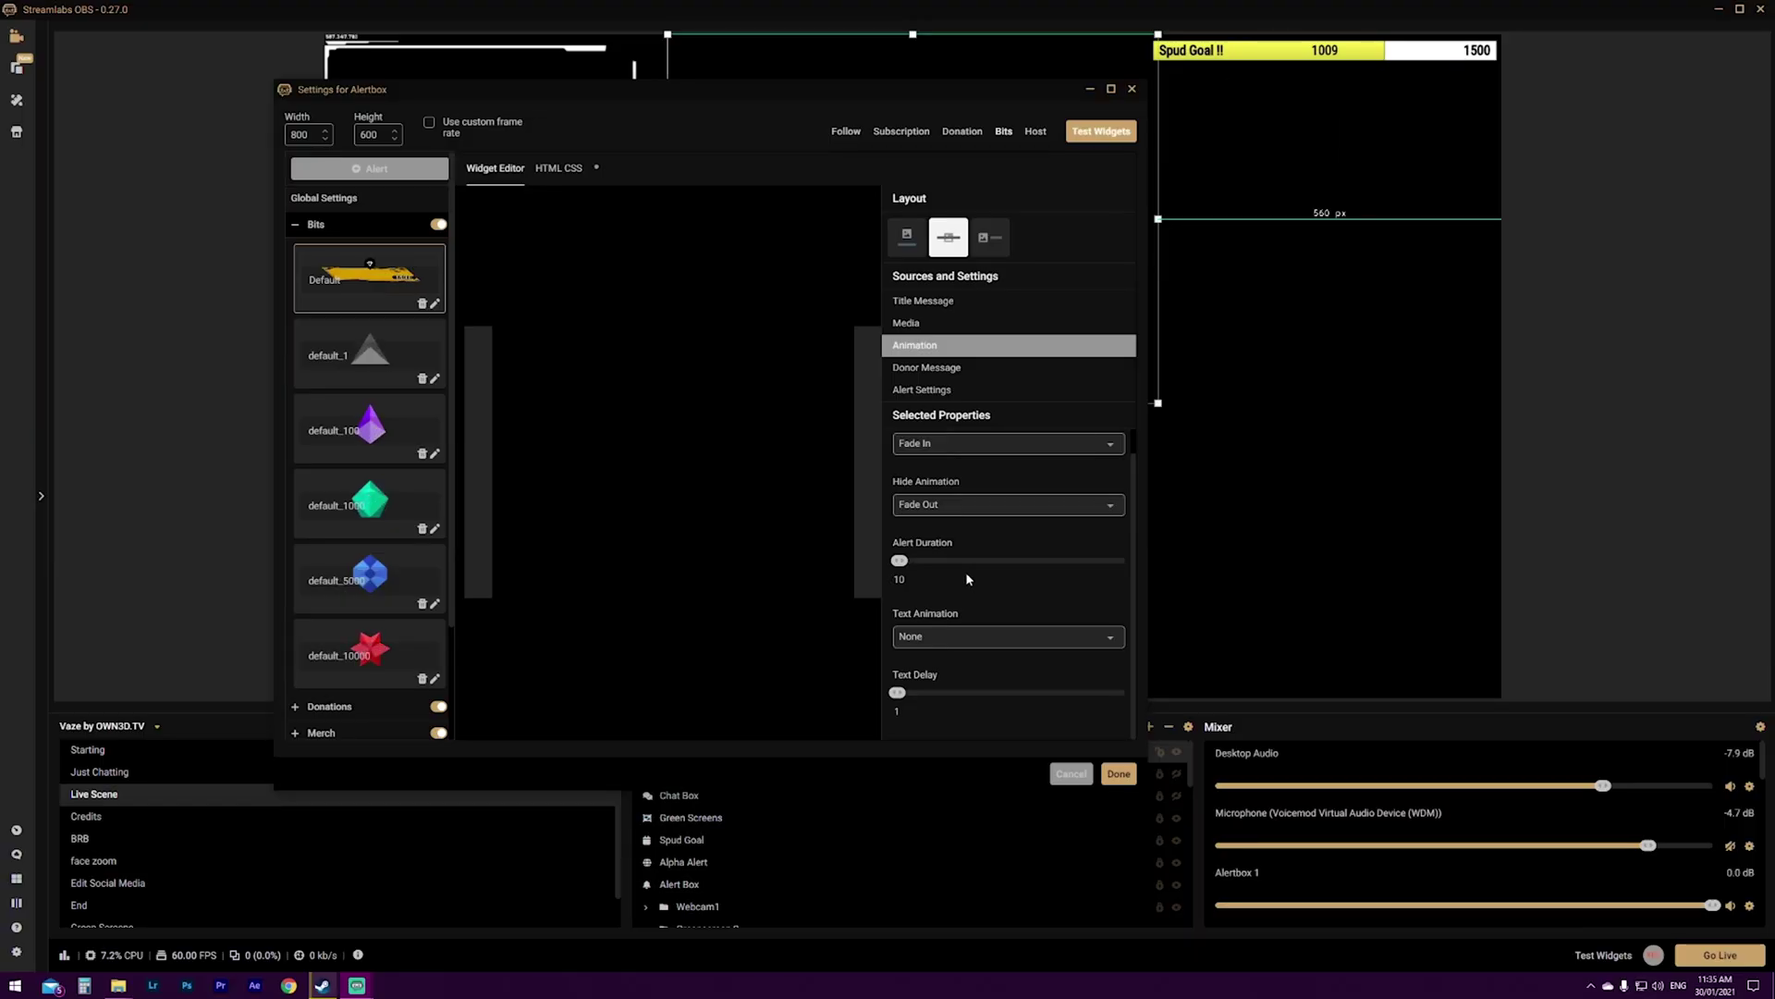
{"action": "left_click", "coordinate": [956, 638]}
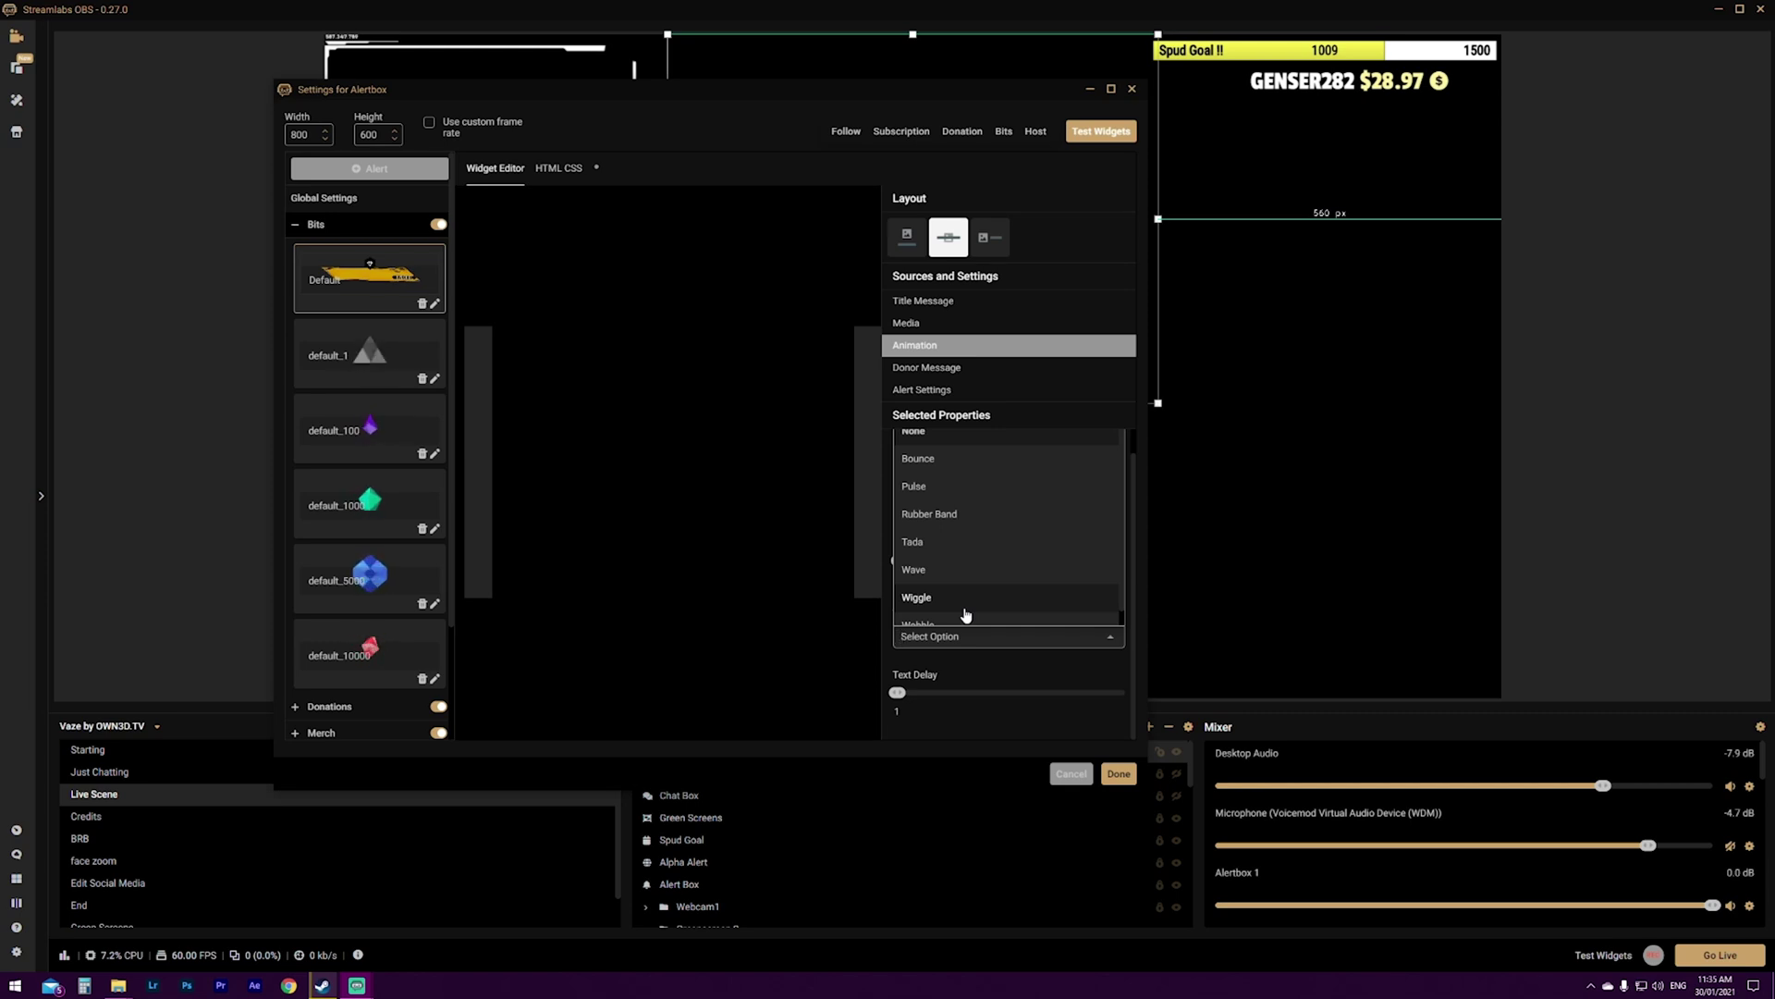
{"action": "left_click", "coordinate": [973, 495]}
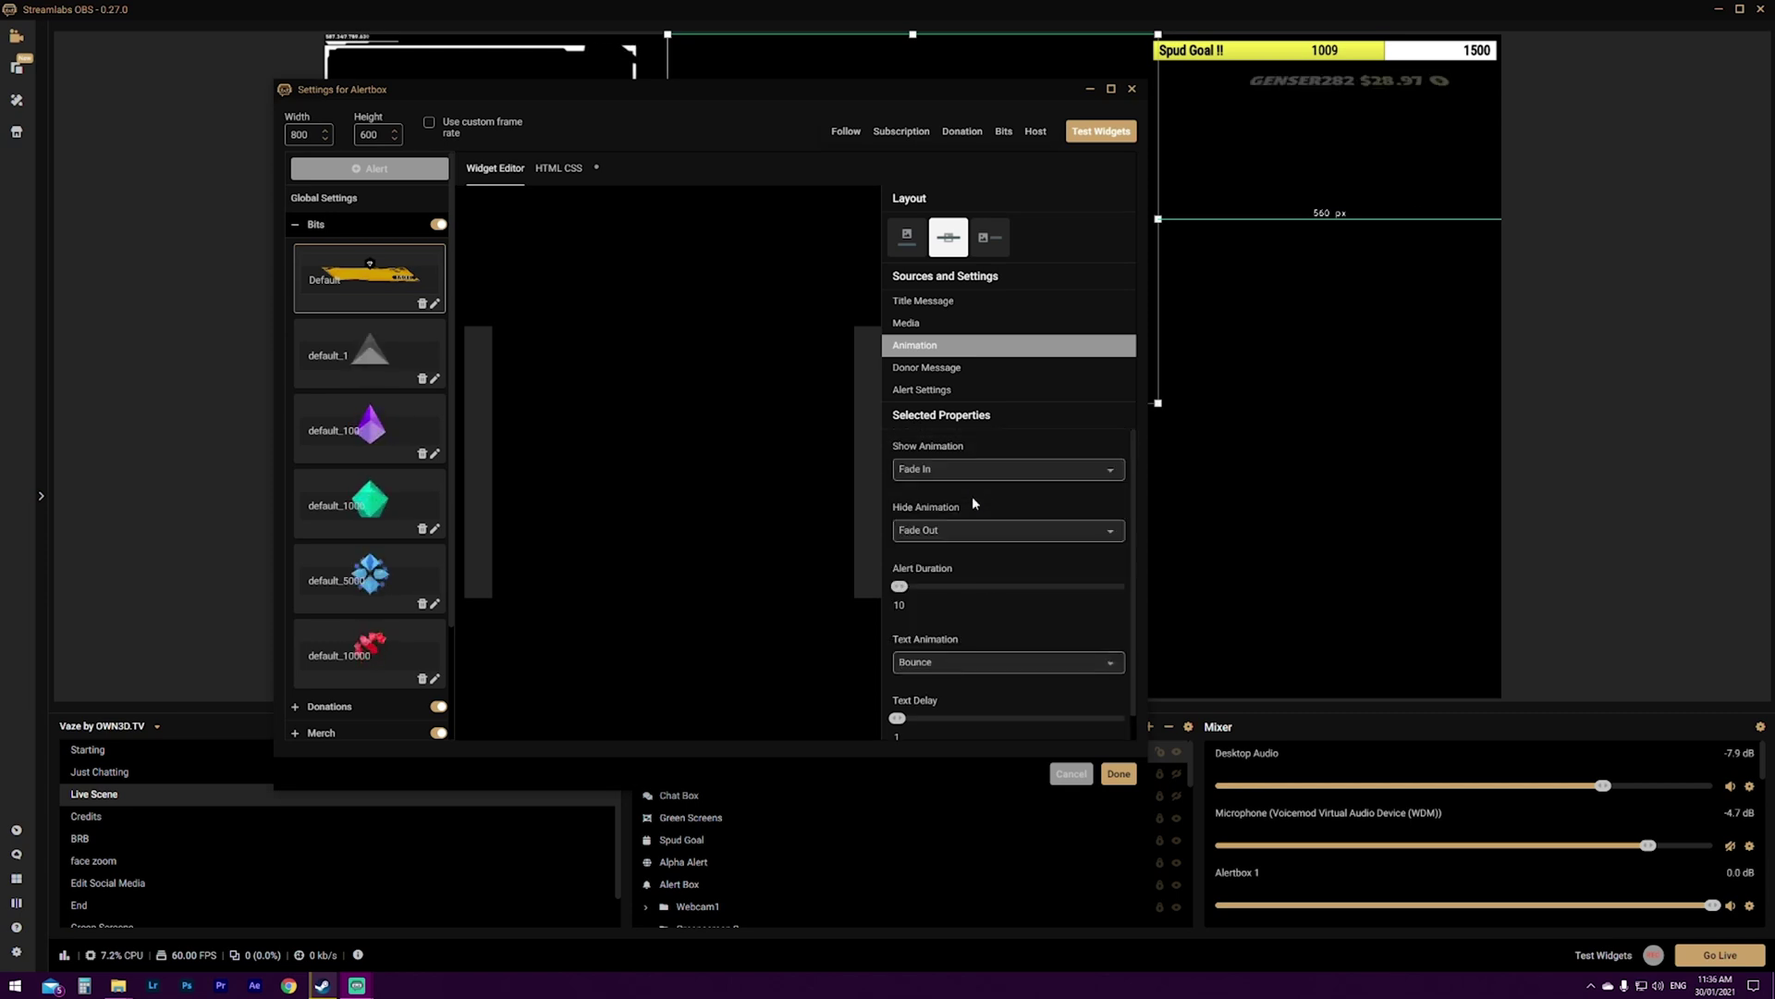
{"action": "scroll", "coordinate": [918, 727], "scroll_direction": "down", "scroll_amount": 1}
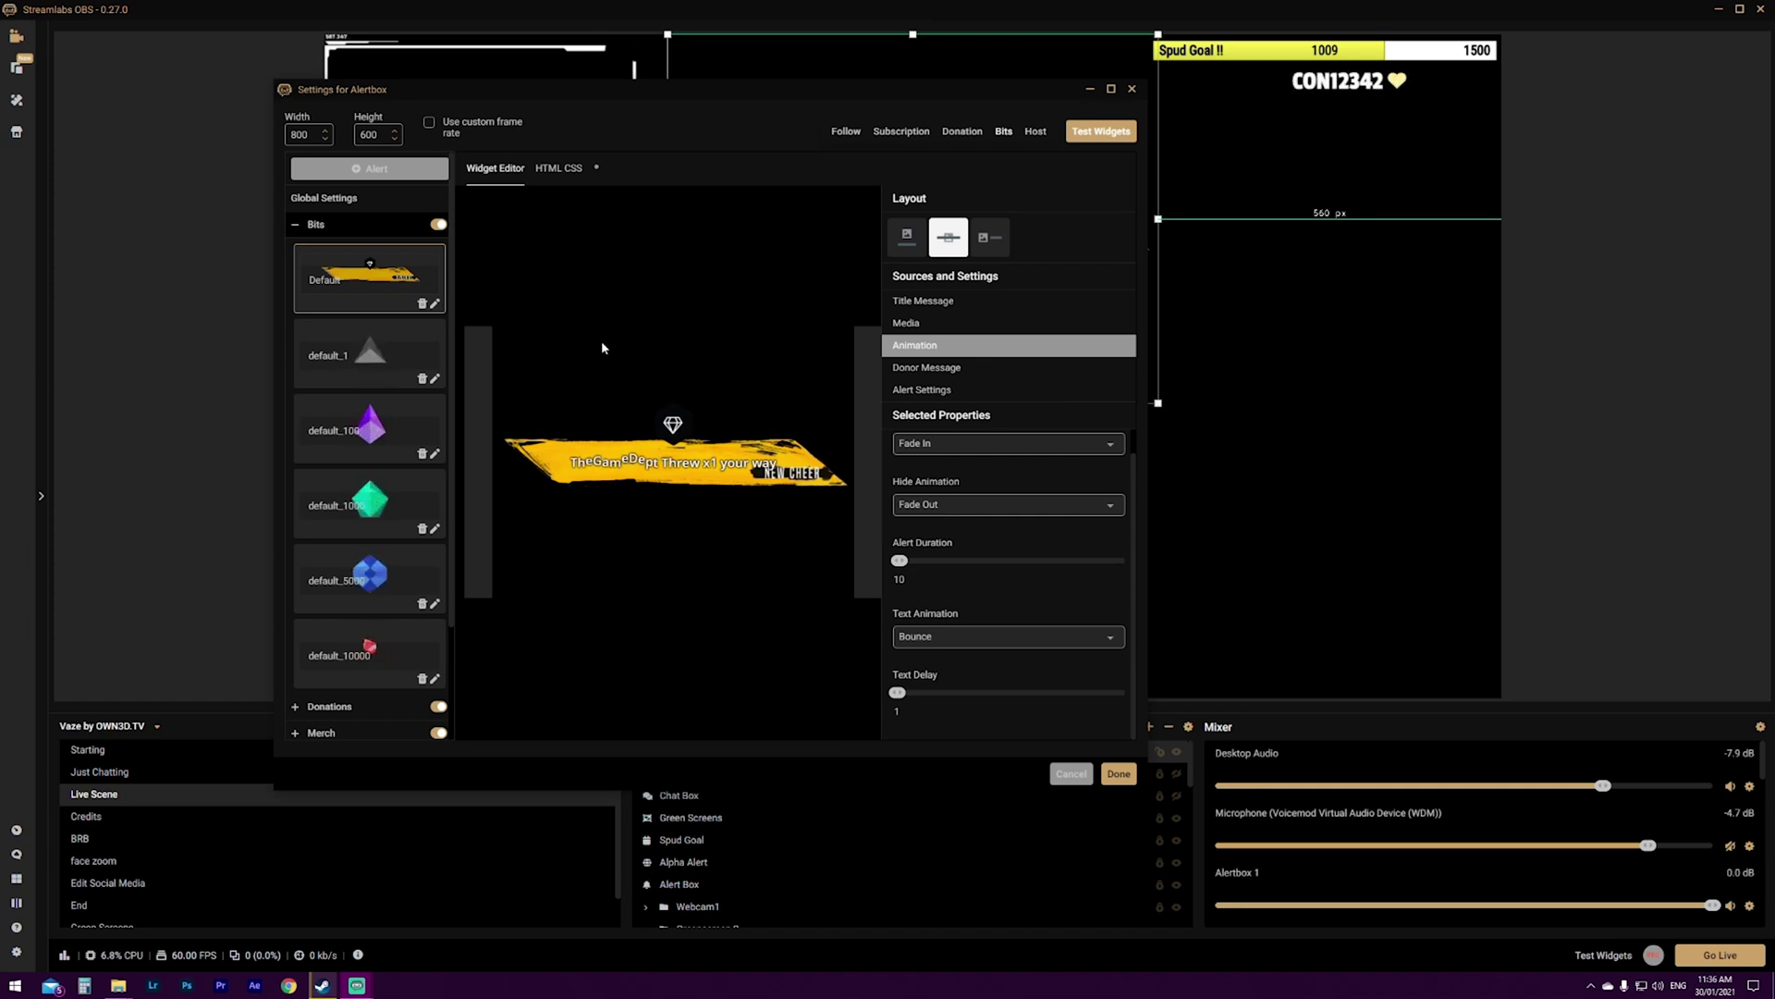
{"action": "left_click", "coordinate": [965, 635]}
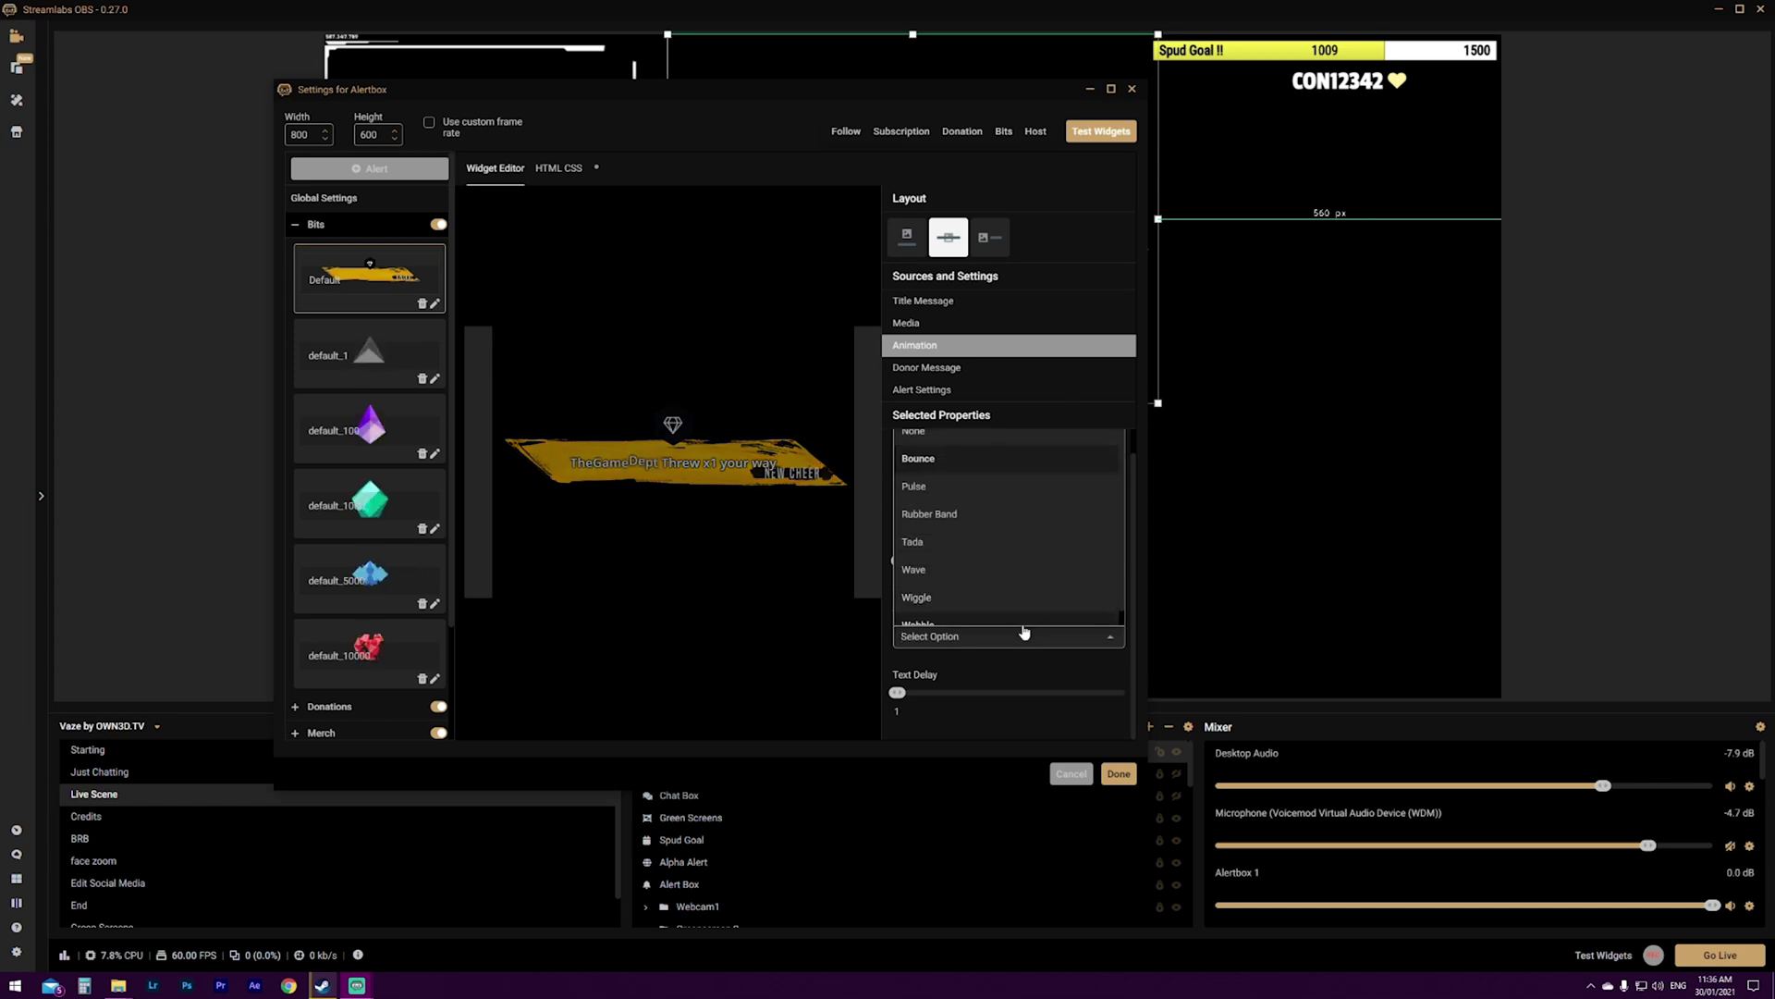
{"action": "scroll", "coordinate": [973, 467], "scroll_direction": "up", "scroll_amount": 1}
{"action": "left_click", "coordinate": [971, 457]}
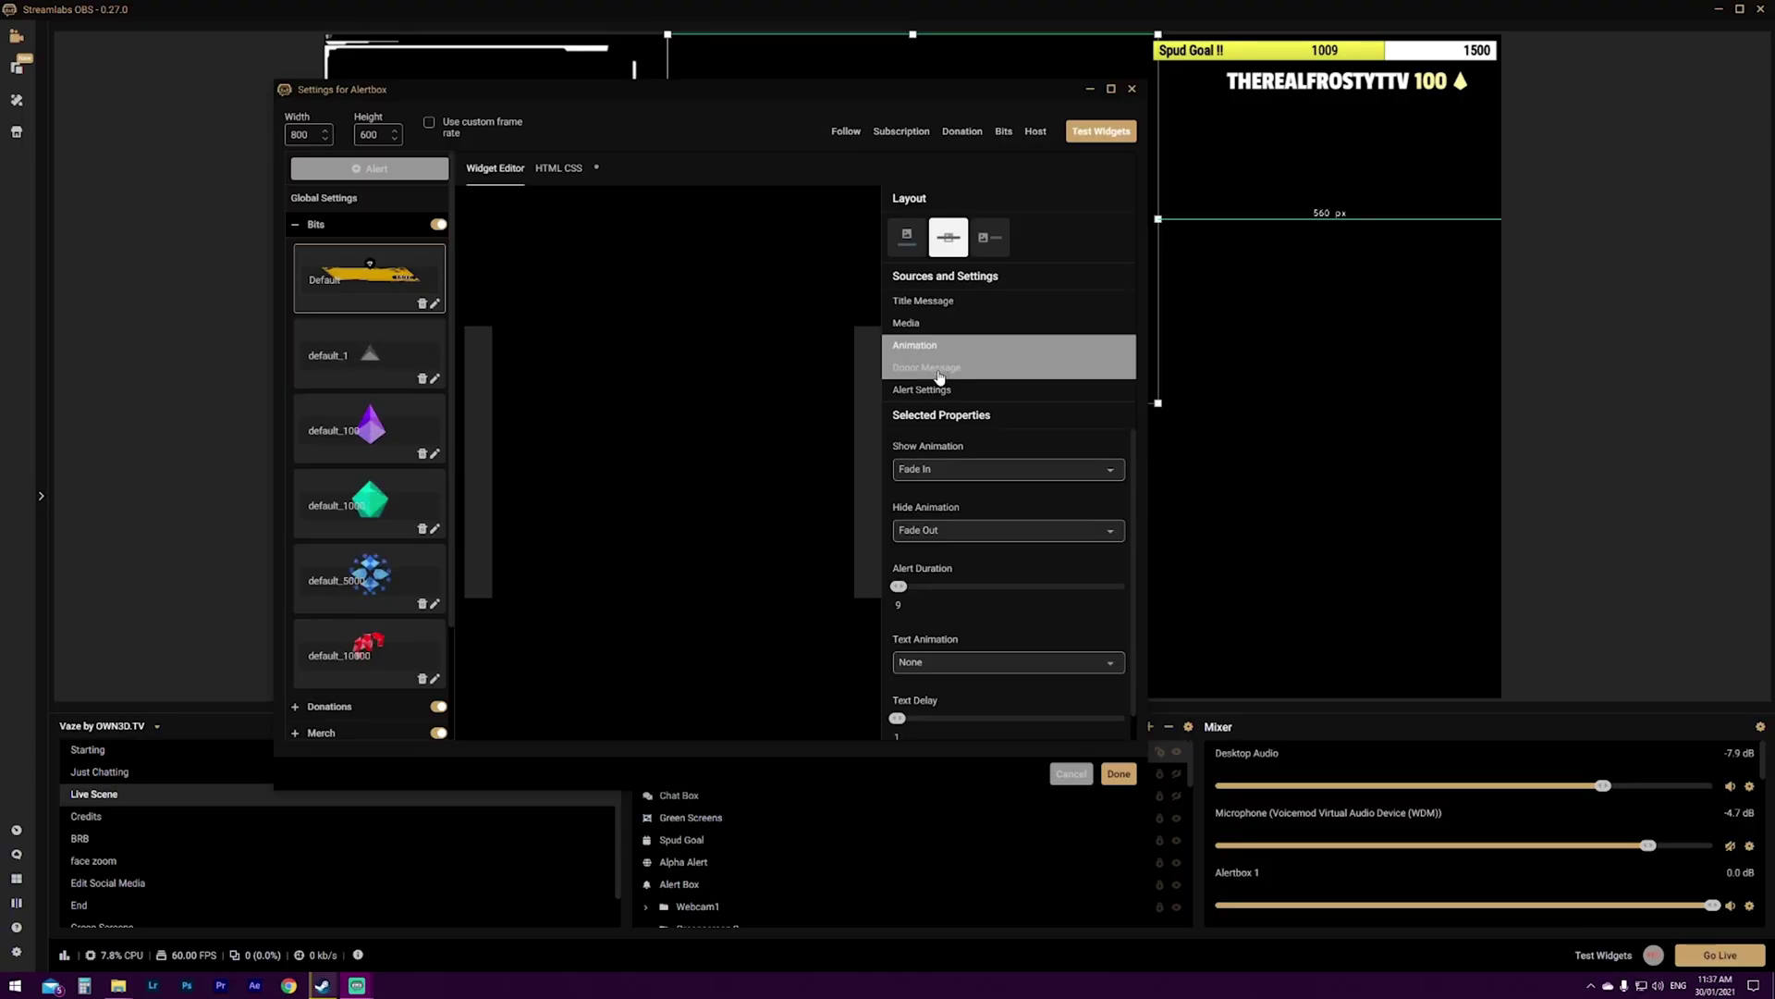
- Enable showing the donor's message on Bits alerts, with a minimum amount of 100
{"action": "left_click", "coordinate": [942, 370]}
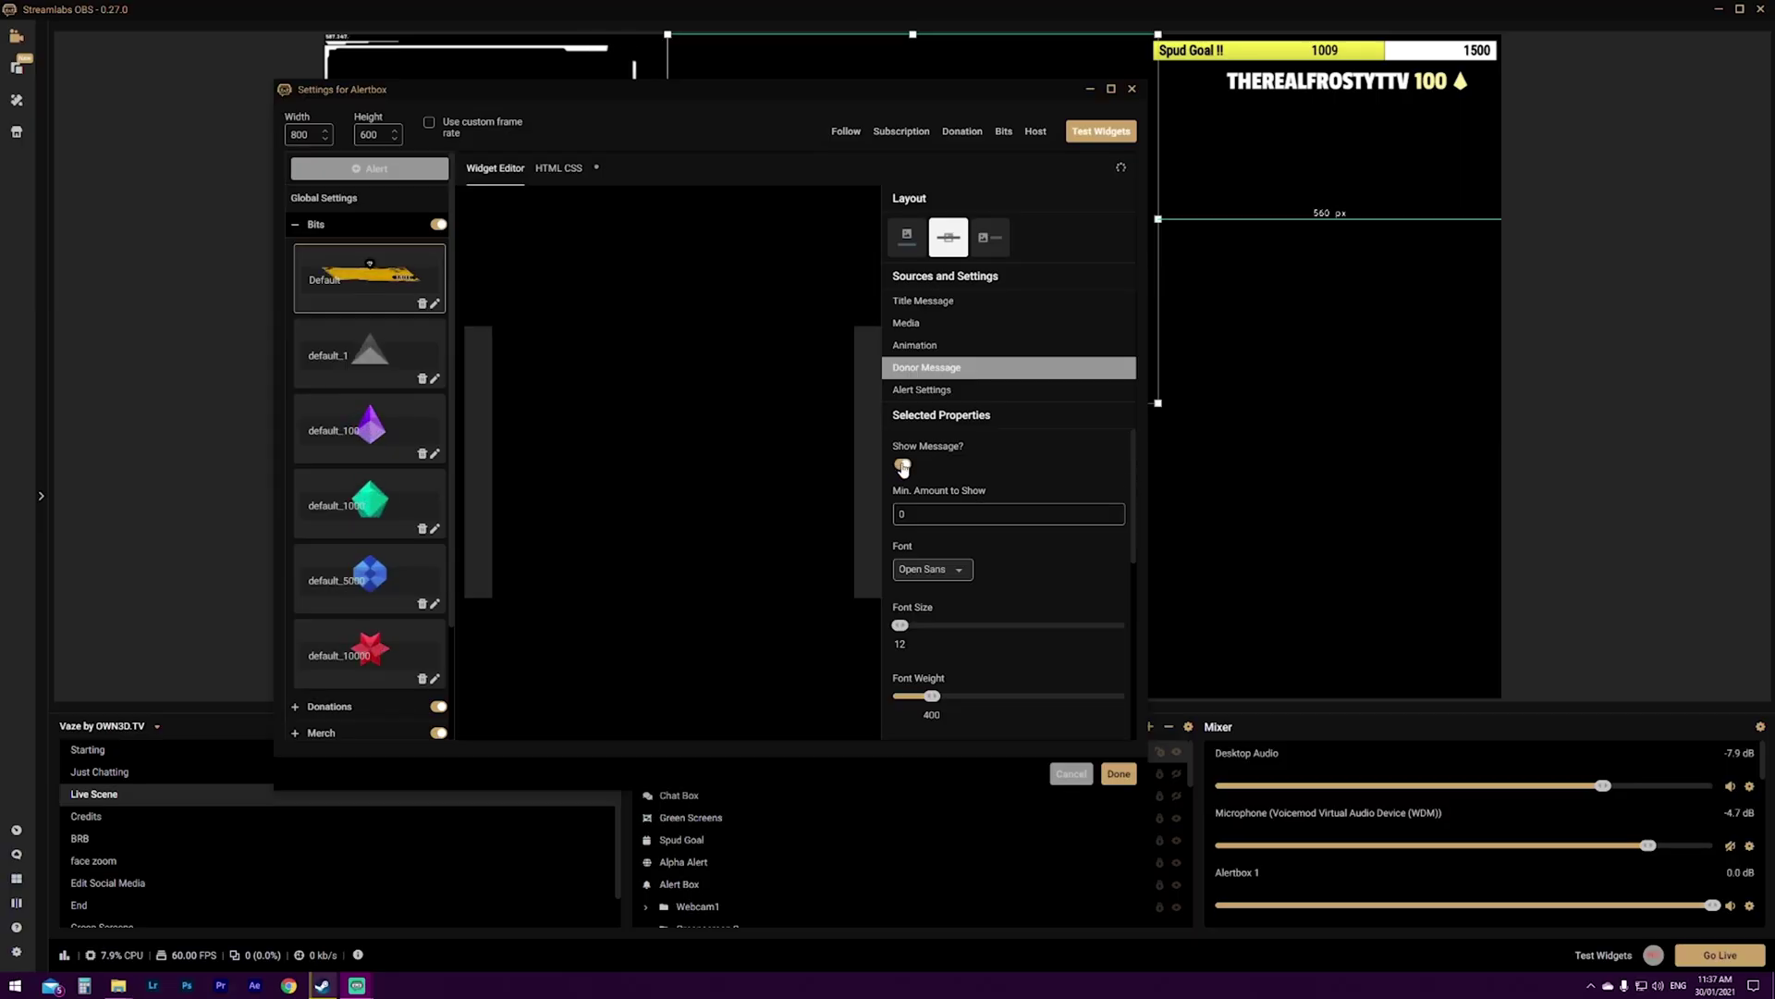
{"action": "left_click", "coordinate": [902, 465]}
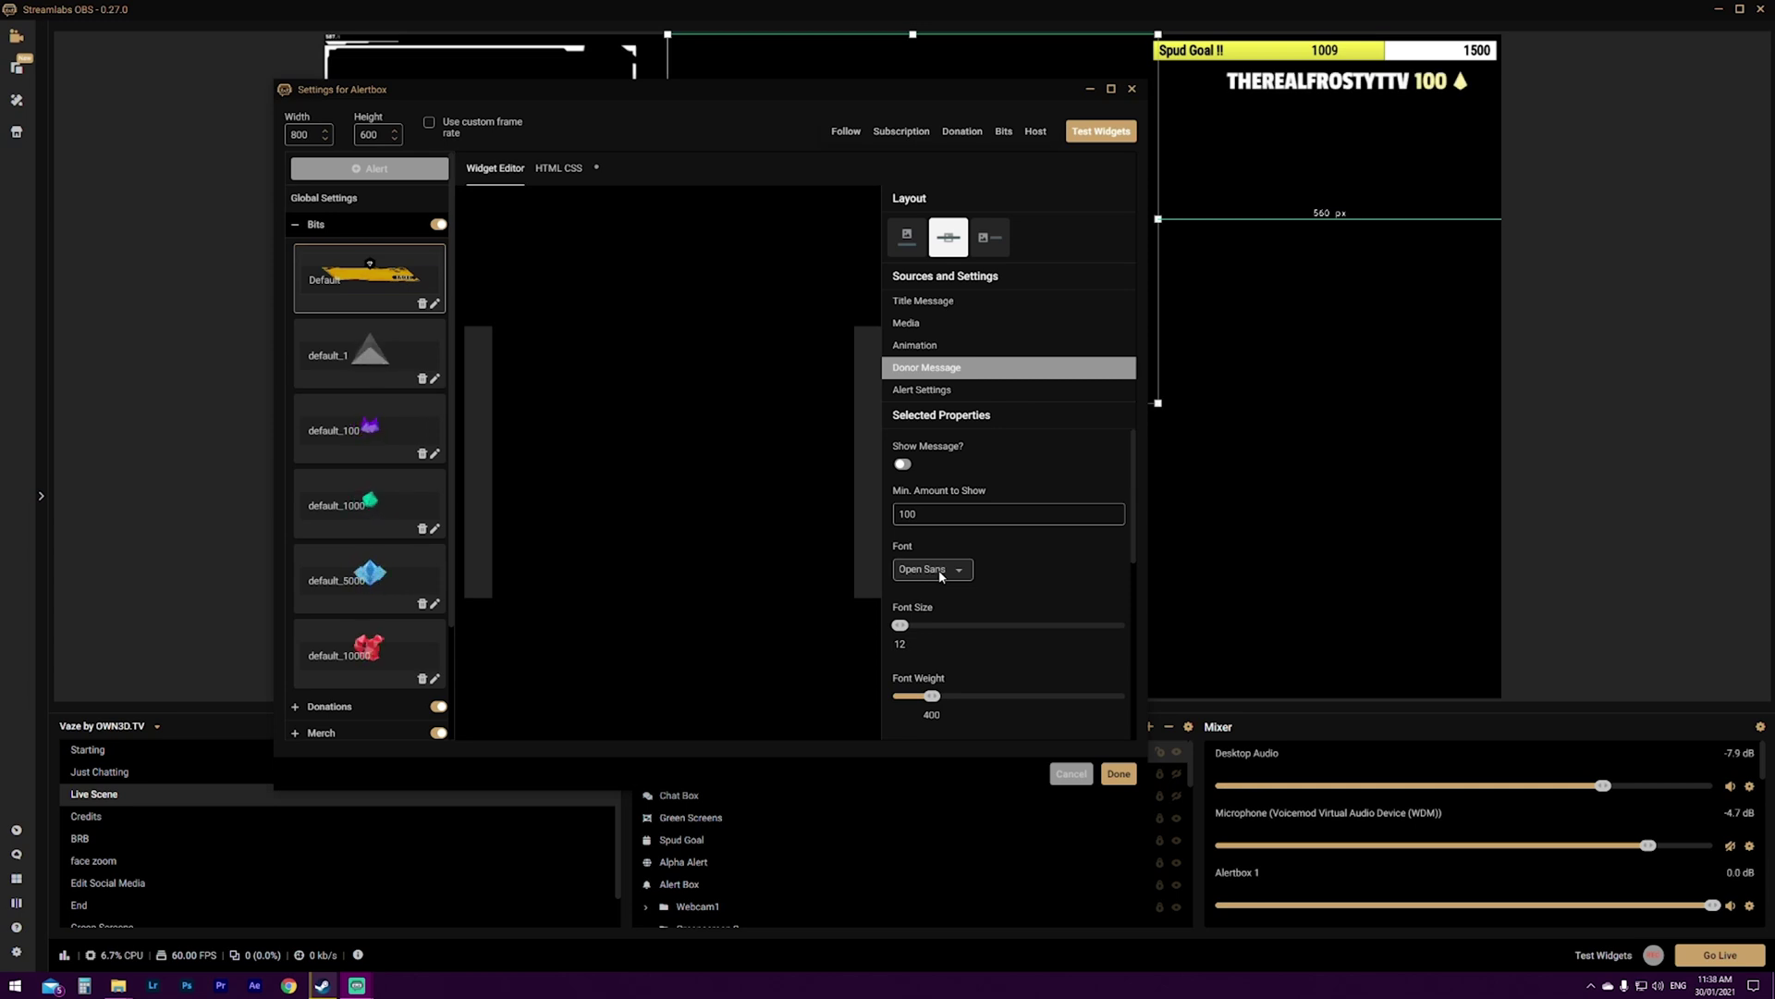
{"action": "scroll", "coordinate": [1009, 582], "scroll_direction": "down", "scroll_amount": 2}
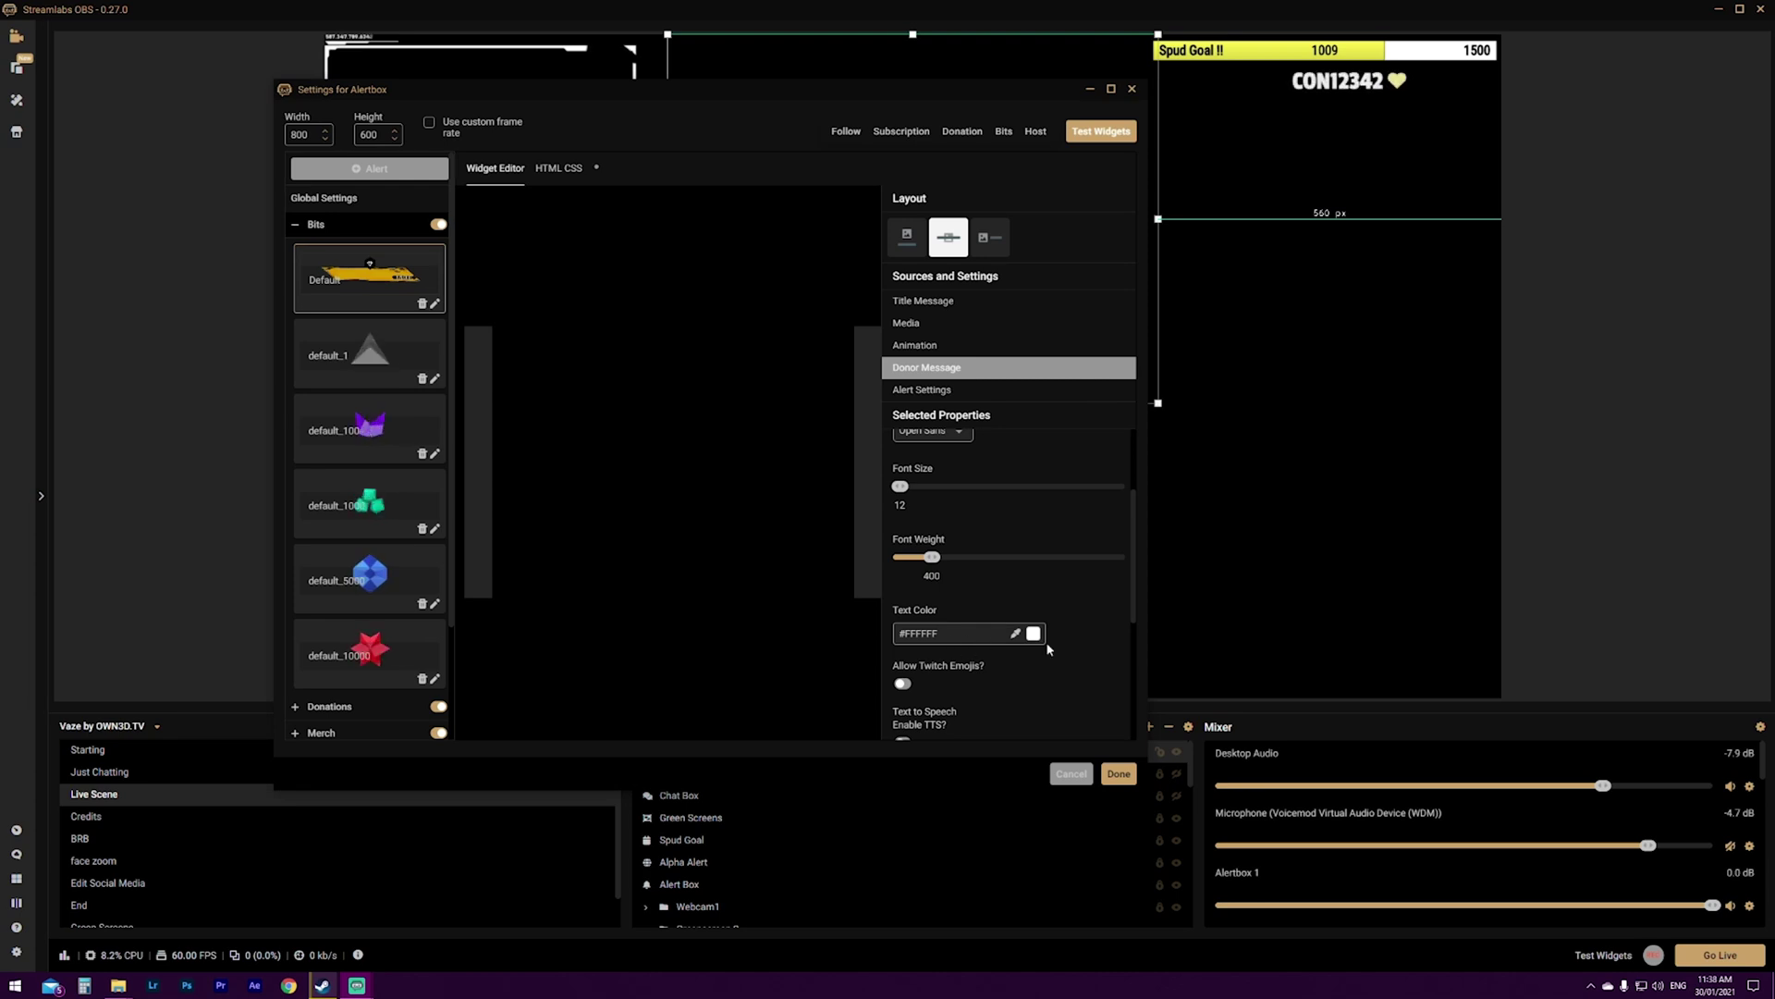
{"action": "scroll", "coordinate": [1046, 642], "scroll_direction": "down", "scroll_amount": 2}
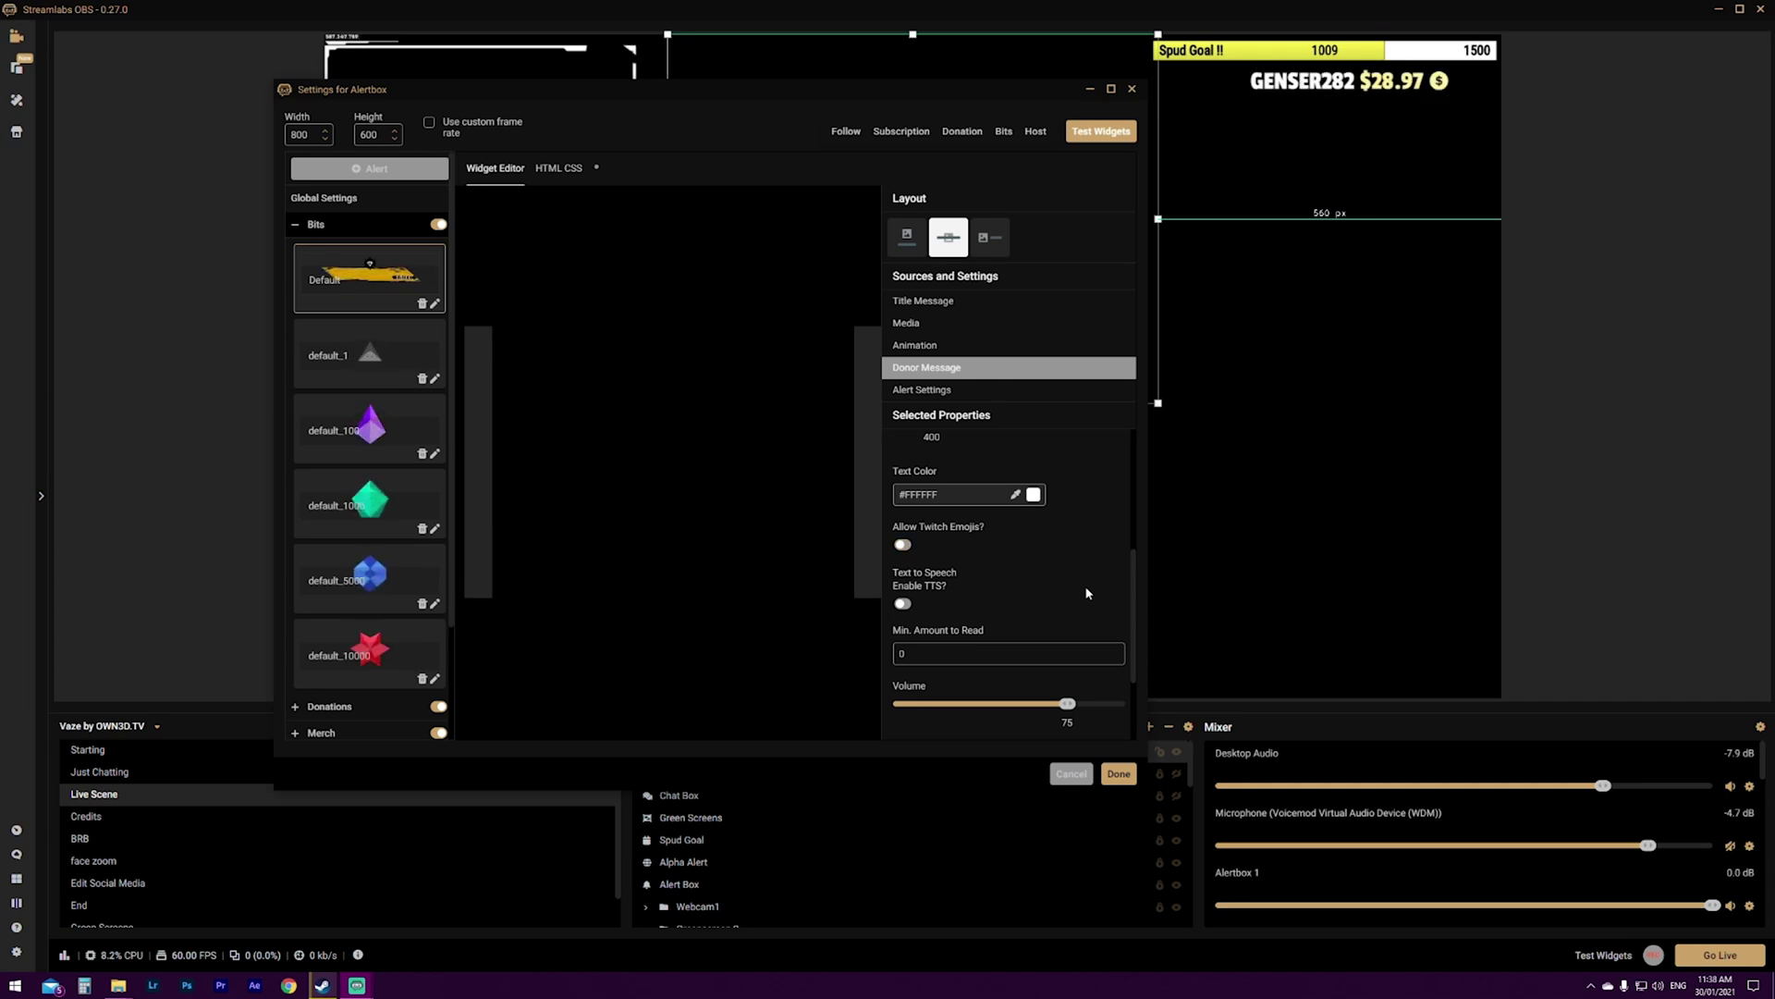
{"action": "scroll", "coordinate": [1086, 593], "scroll_direction": "down", "scroll_amount": 1}
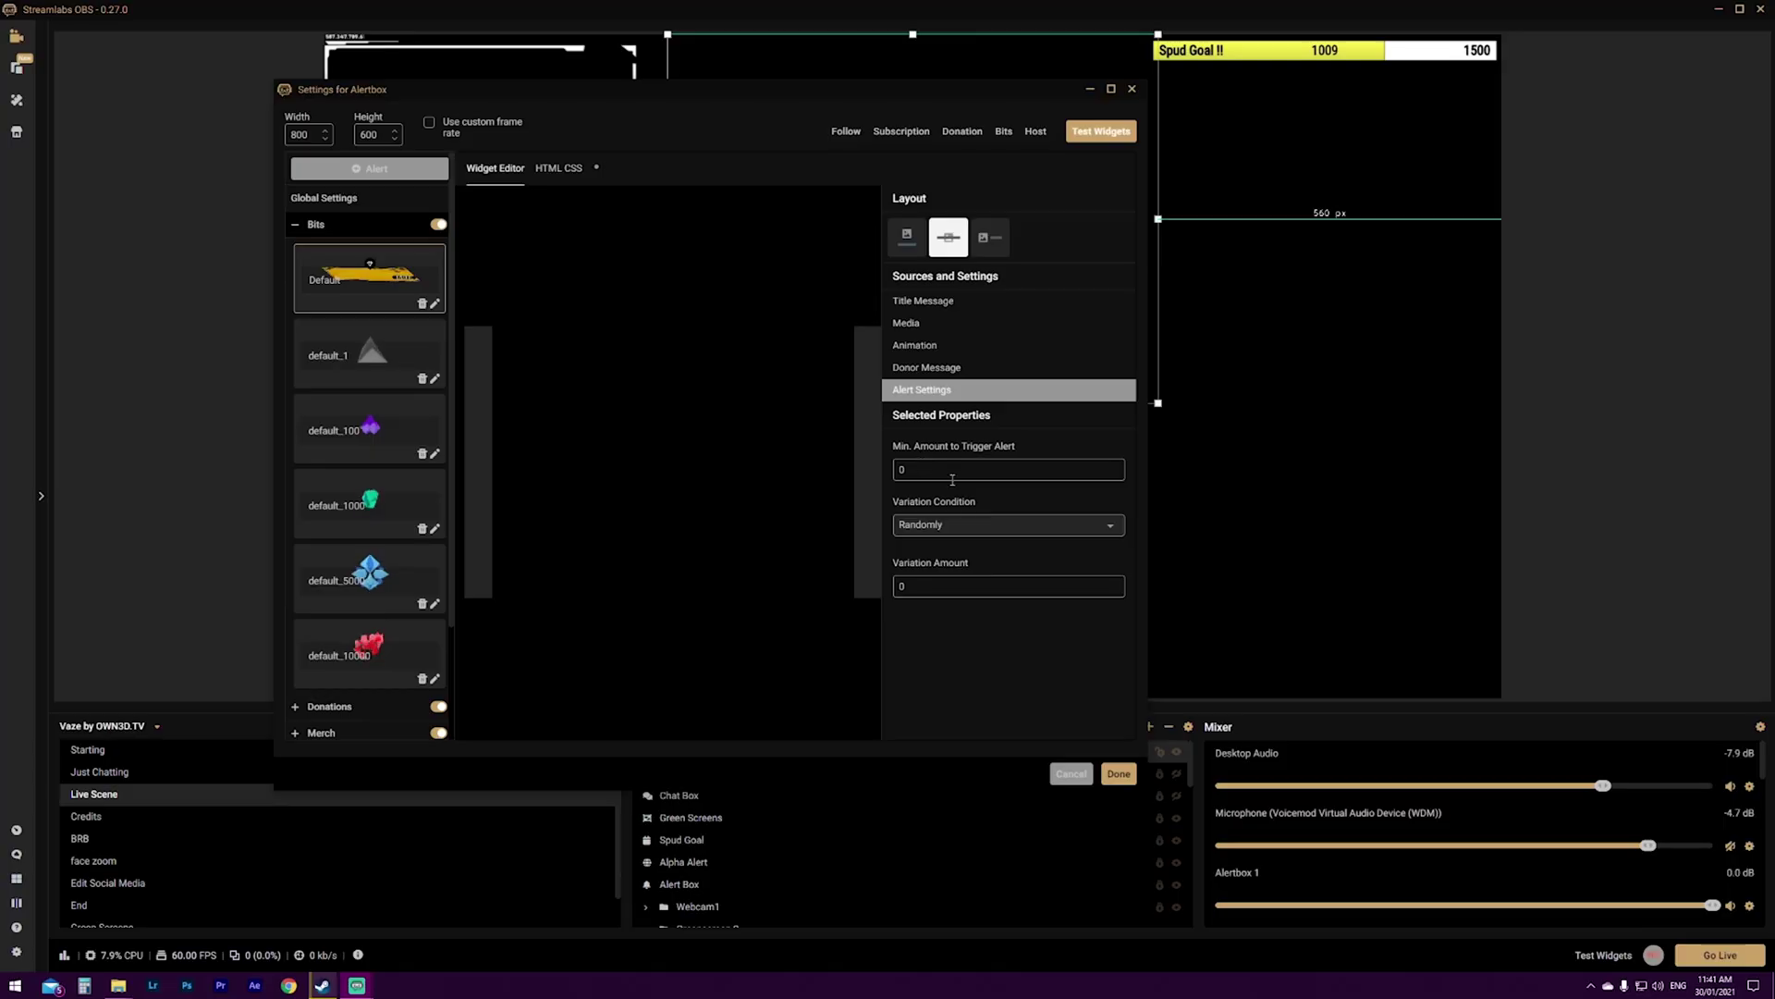
- Check the Variation Condition options and keep Bits variations triggered Randomly
{"action": "left_click", "coordinate": [981, 530]}
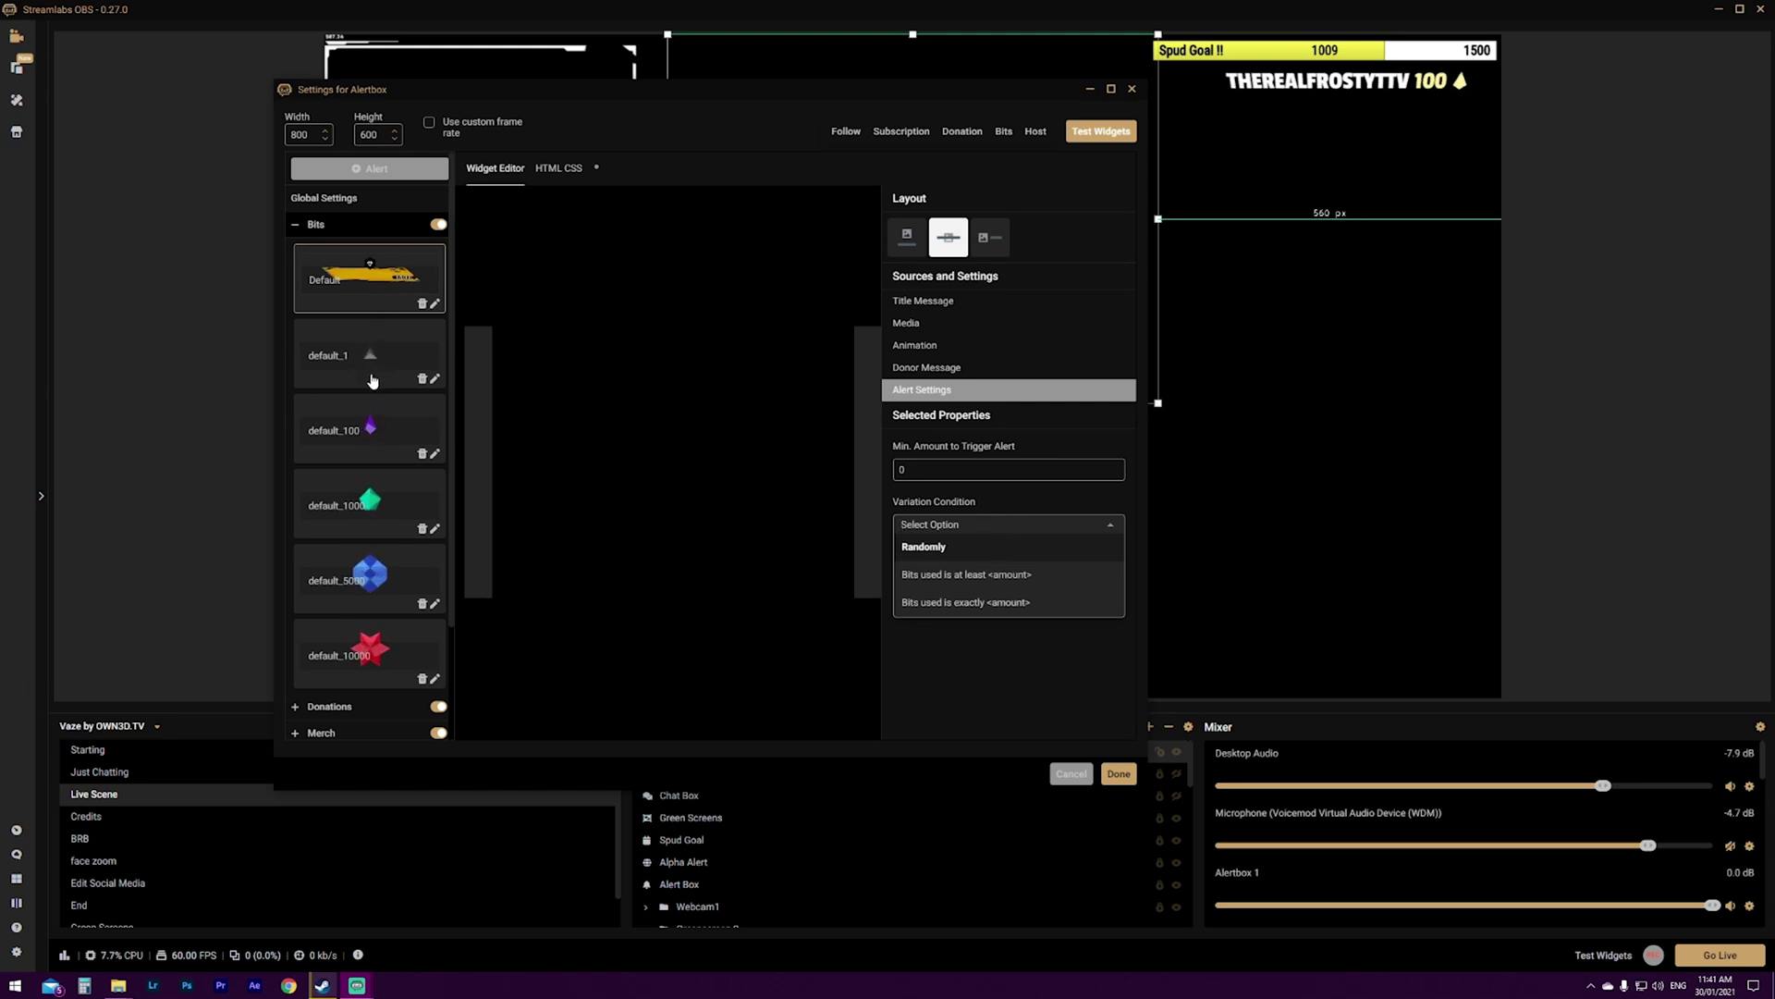
{"action": "left_click", "coordinate": [1034, 501]}
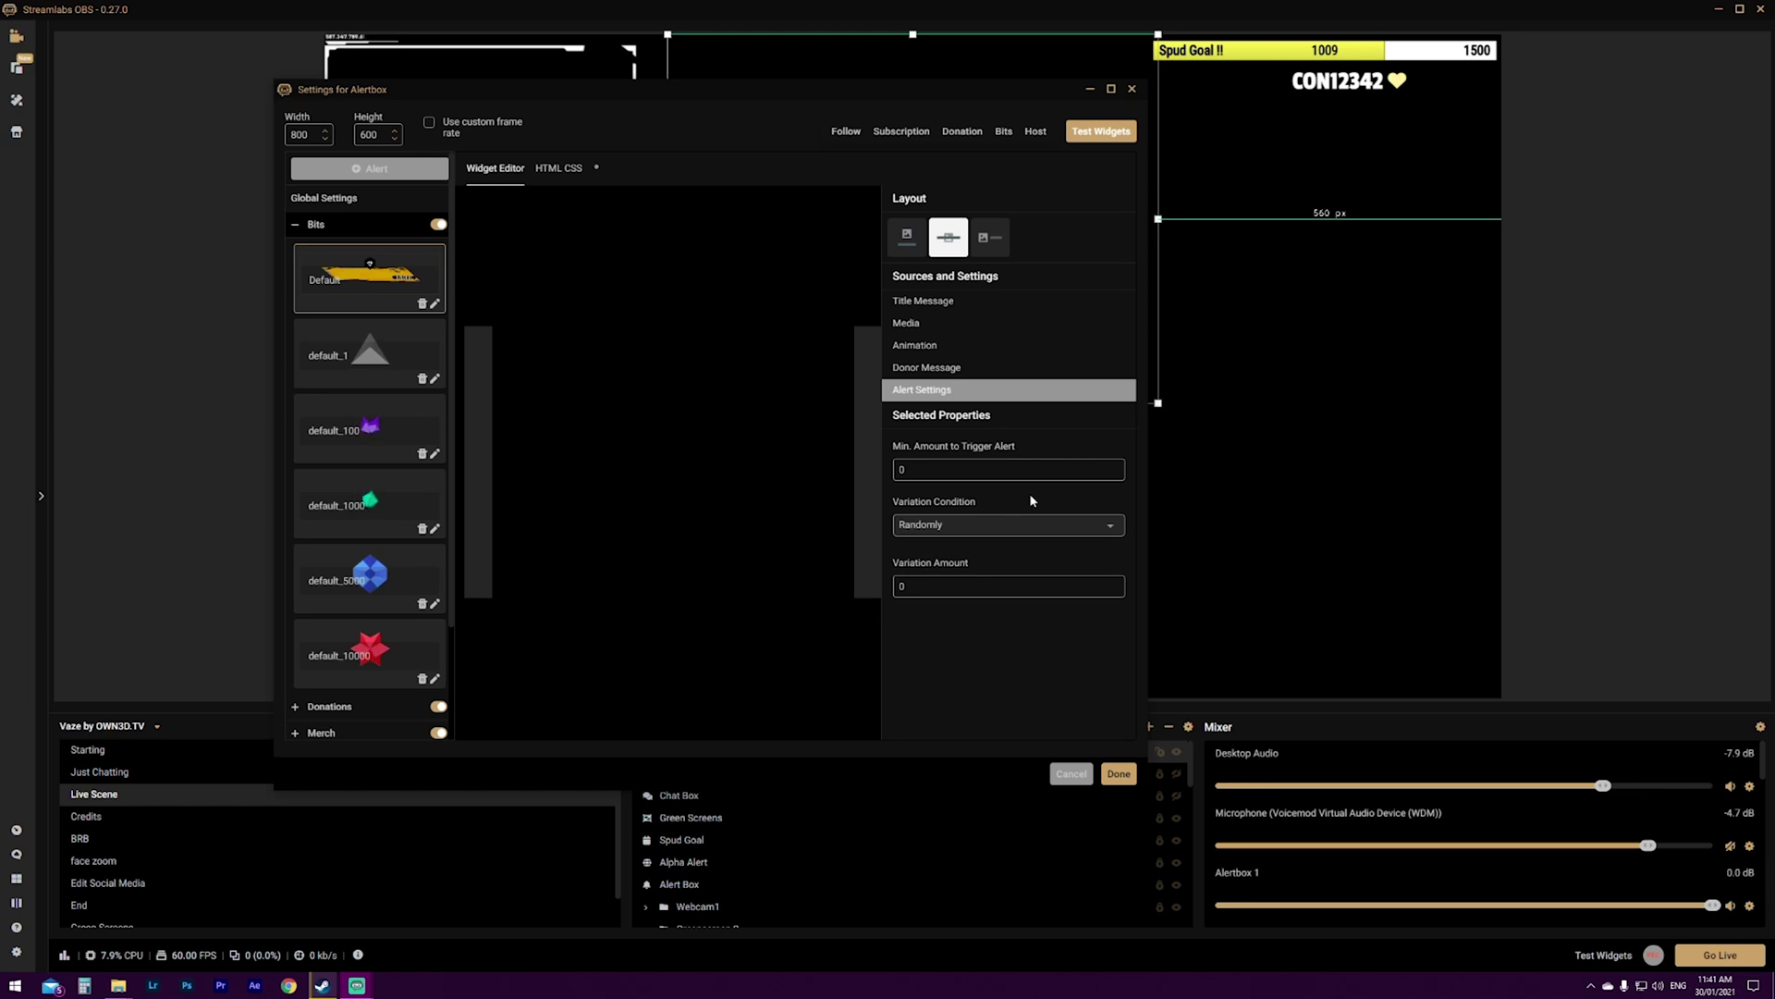
{"action": "left_click", "coordinate": [1013, 524]}
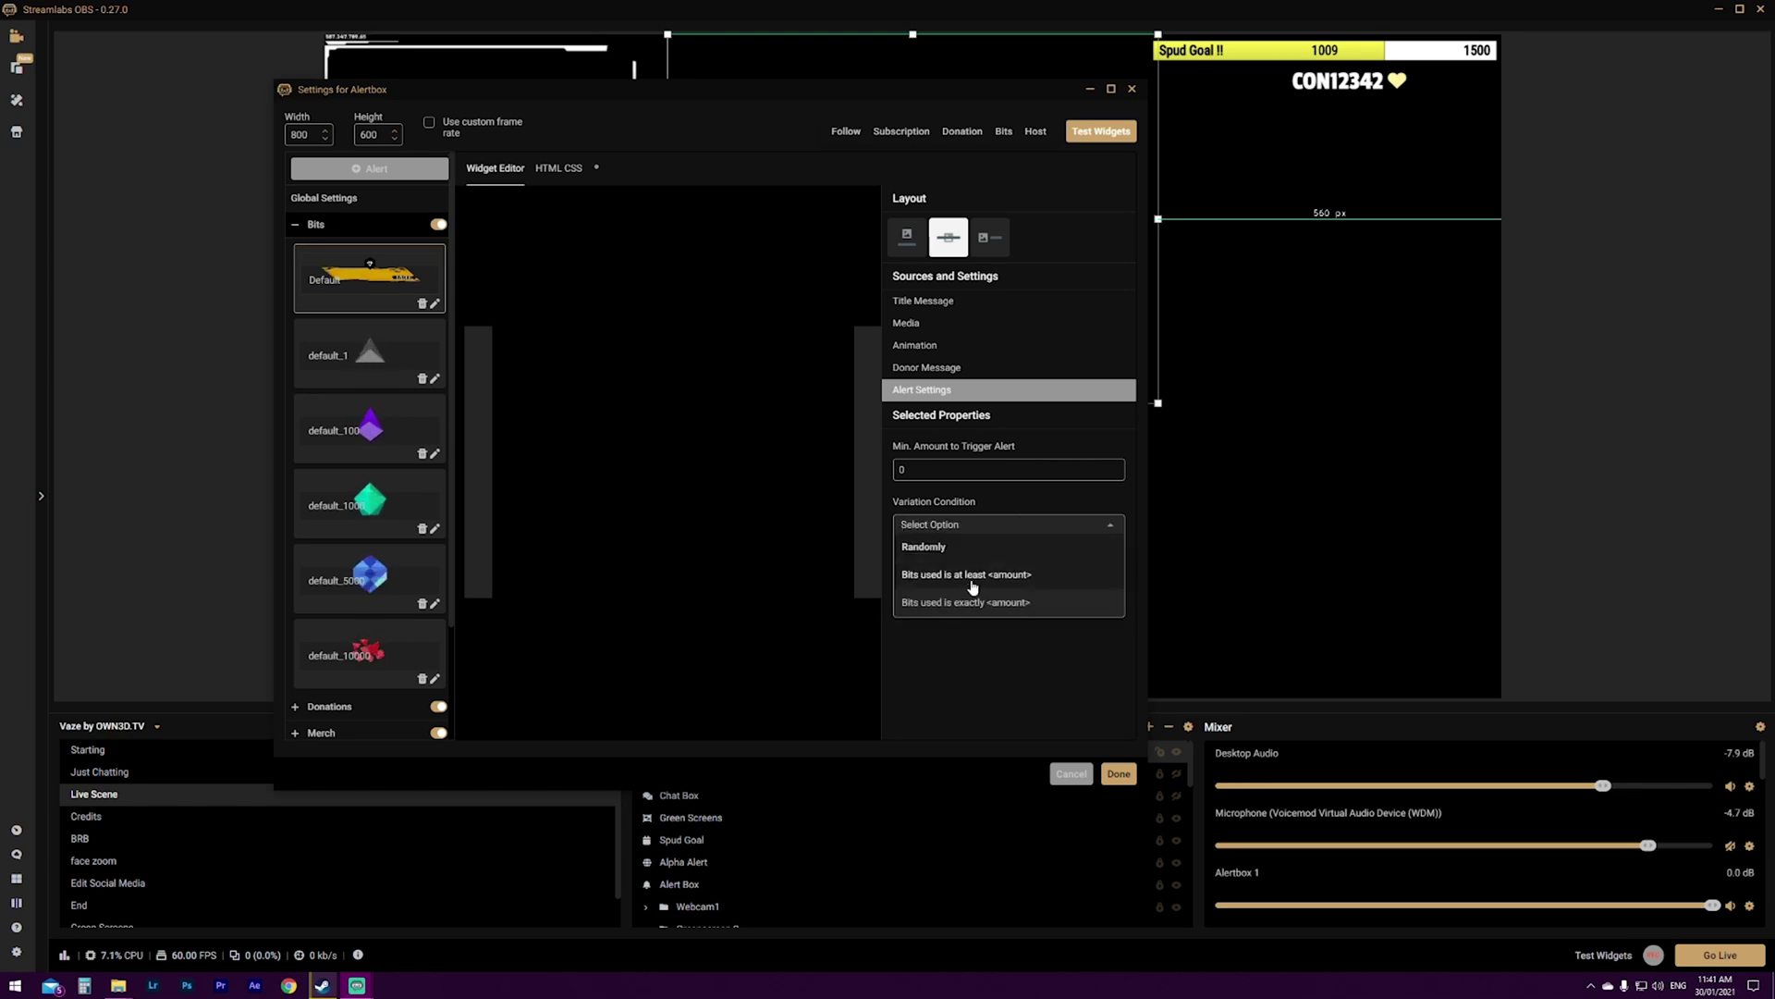
{"action": "left_click", "coordinate": [994, 553]}
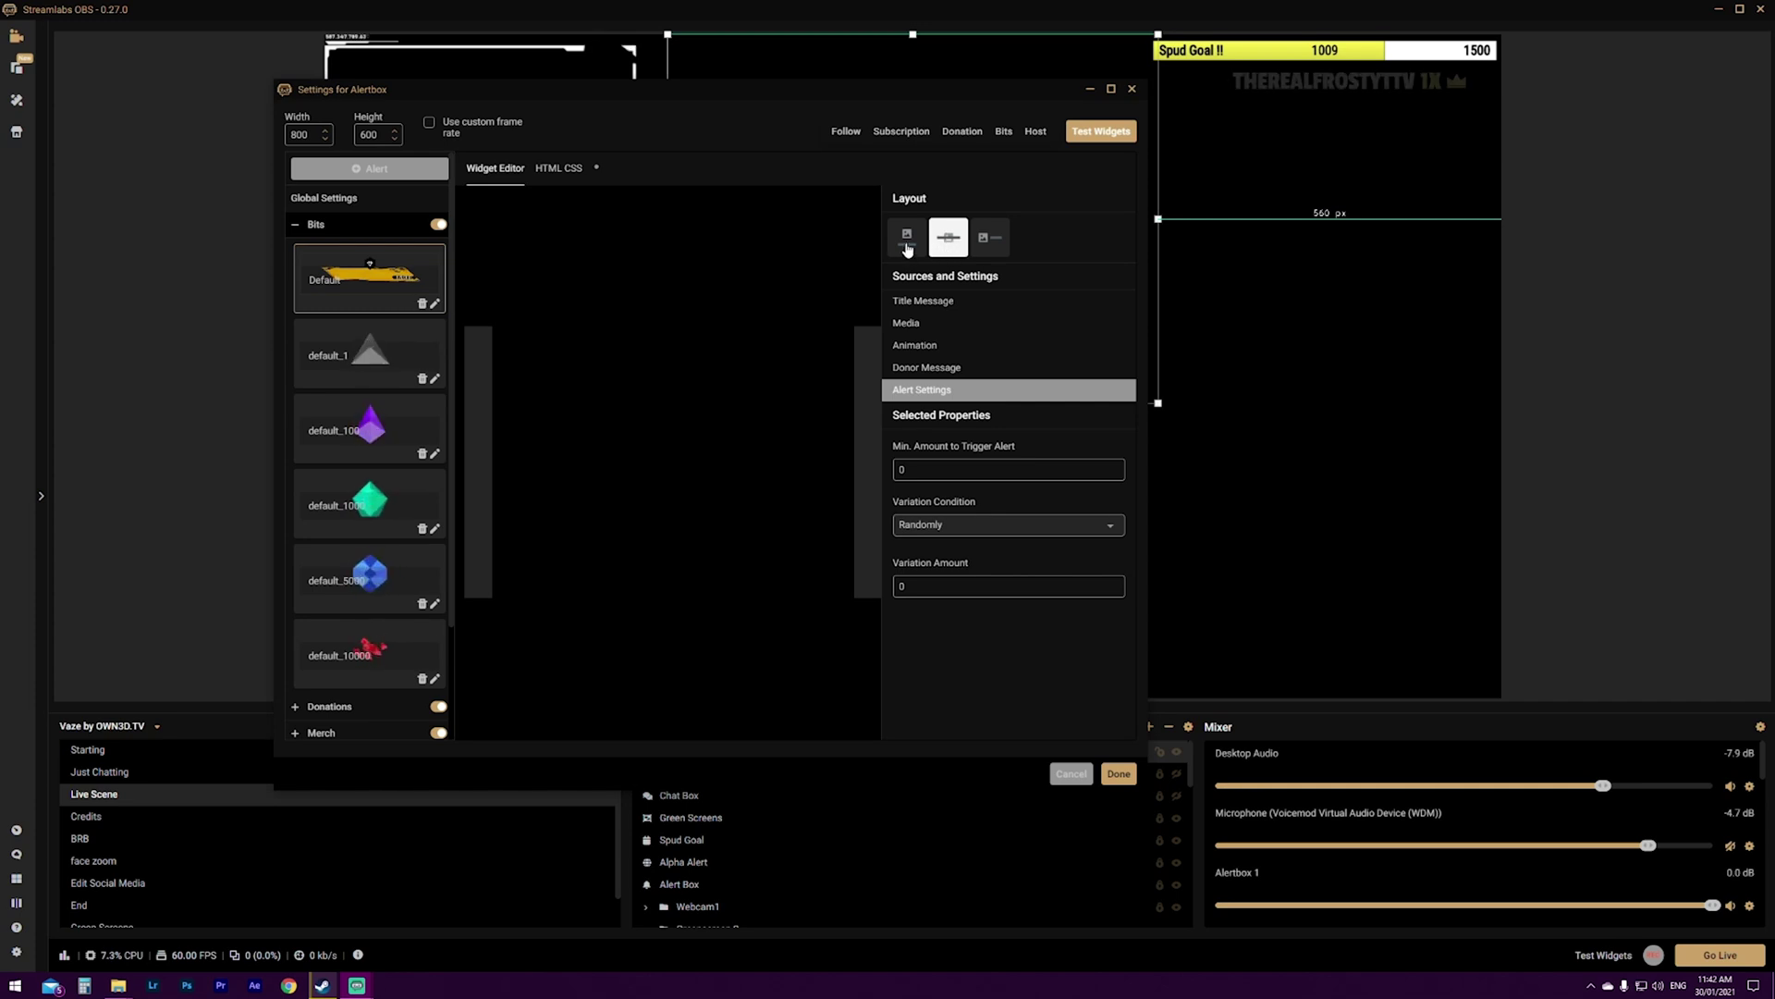
- Preview the Bits alert with image-above and image-beside layouts, settling on image beside text
{"action": "left_click", "coordinate": [908, 240]}
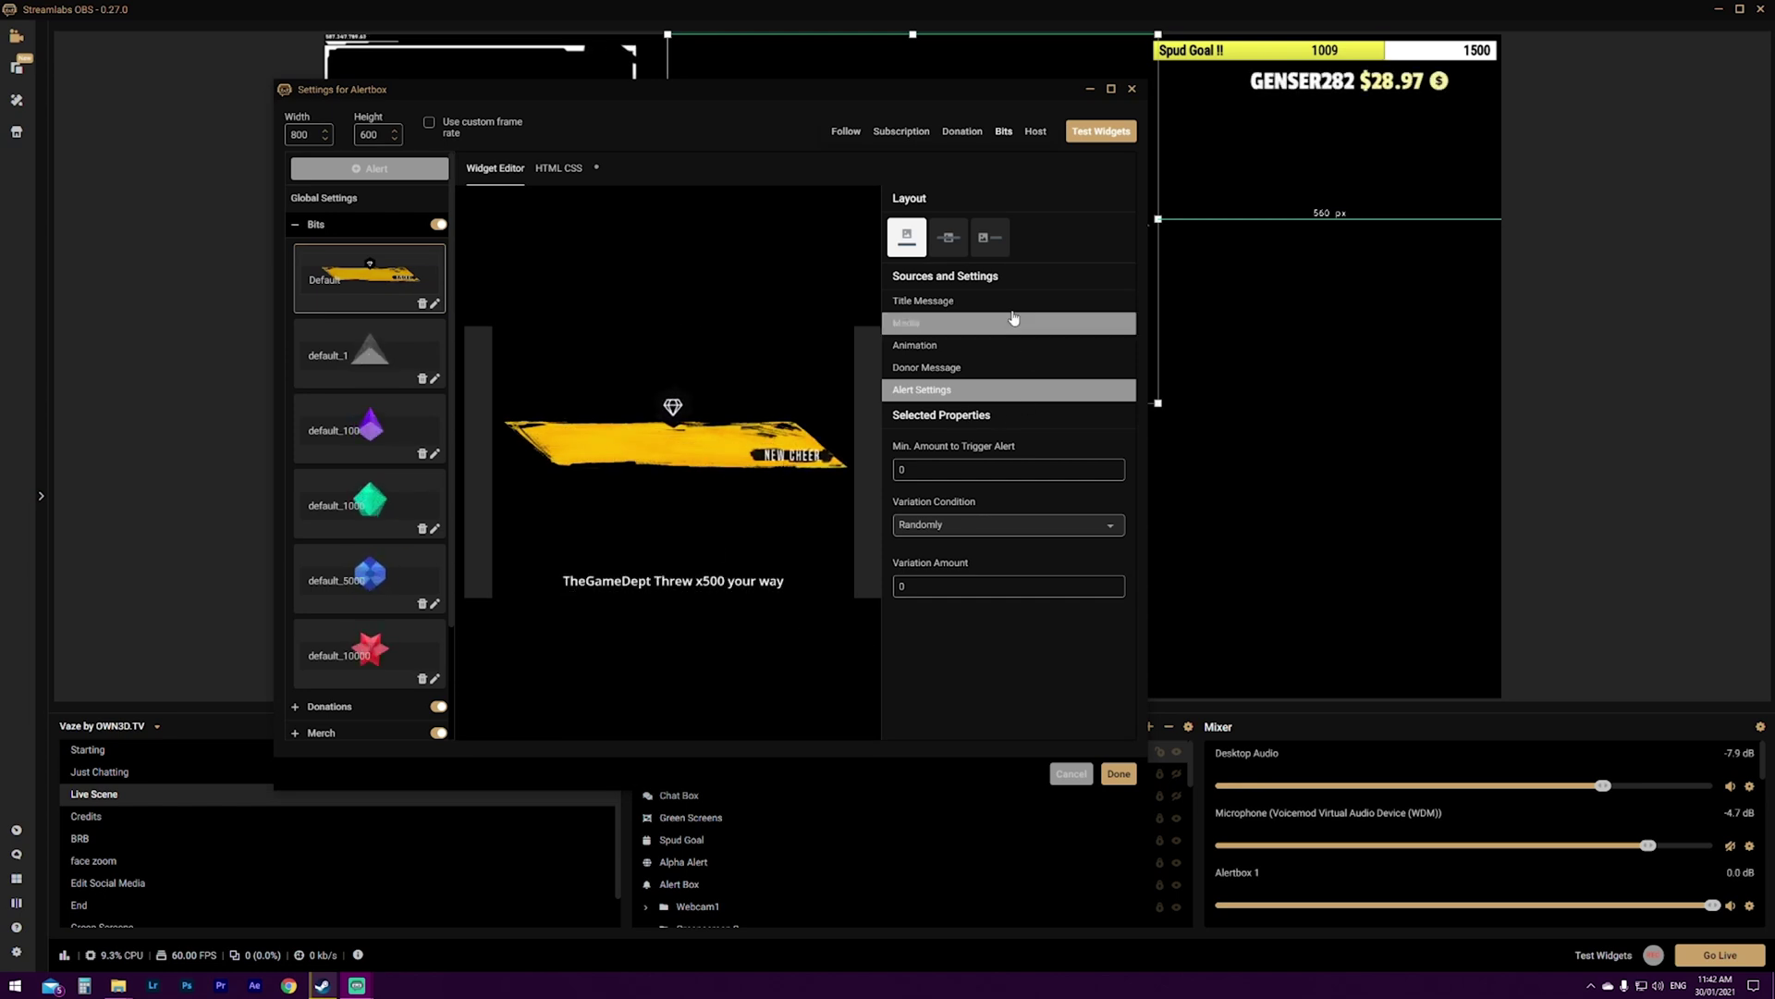
{"action": "left_click", "coordinate": [999, 228]}
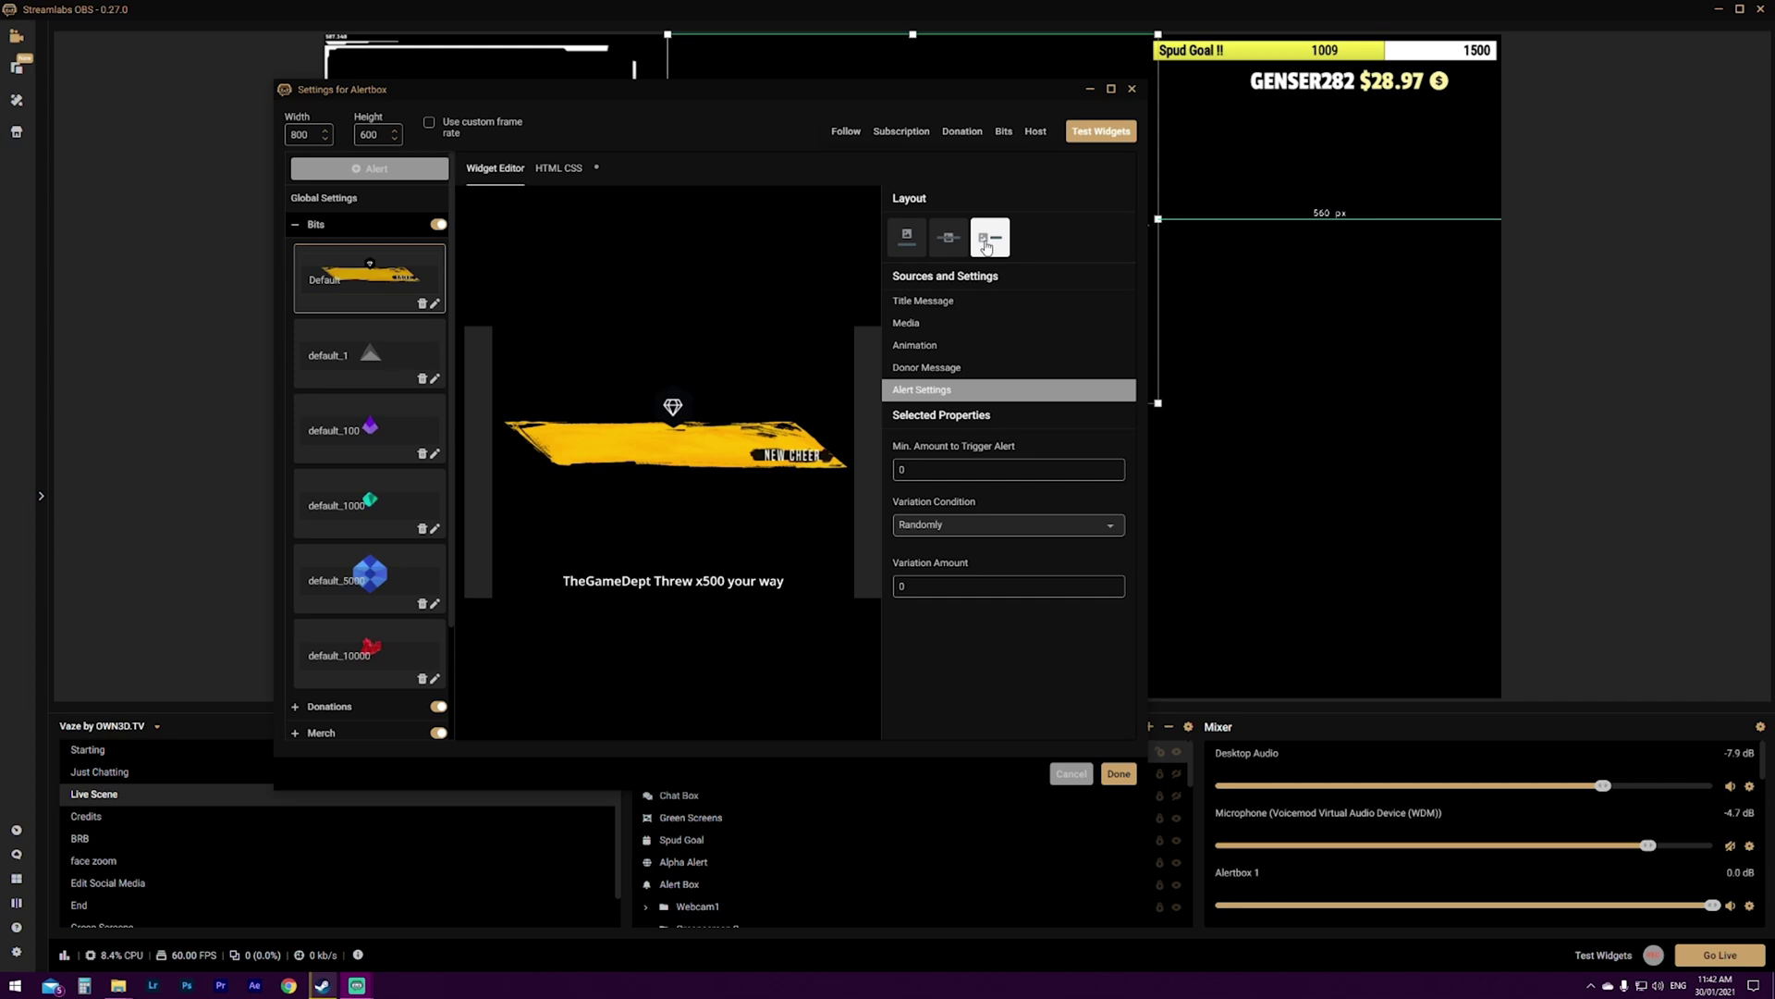
{"action": "left_click", "coordinate": [1005, 133]}
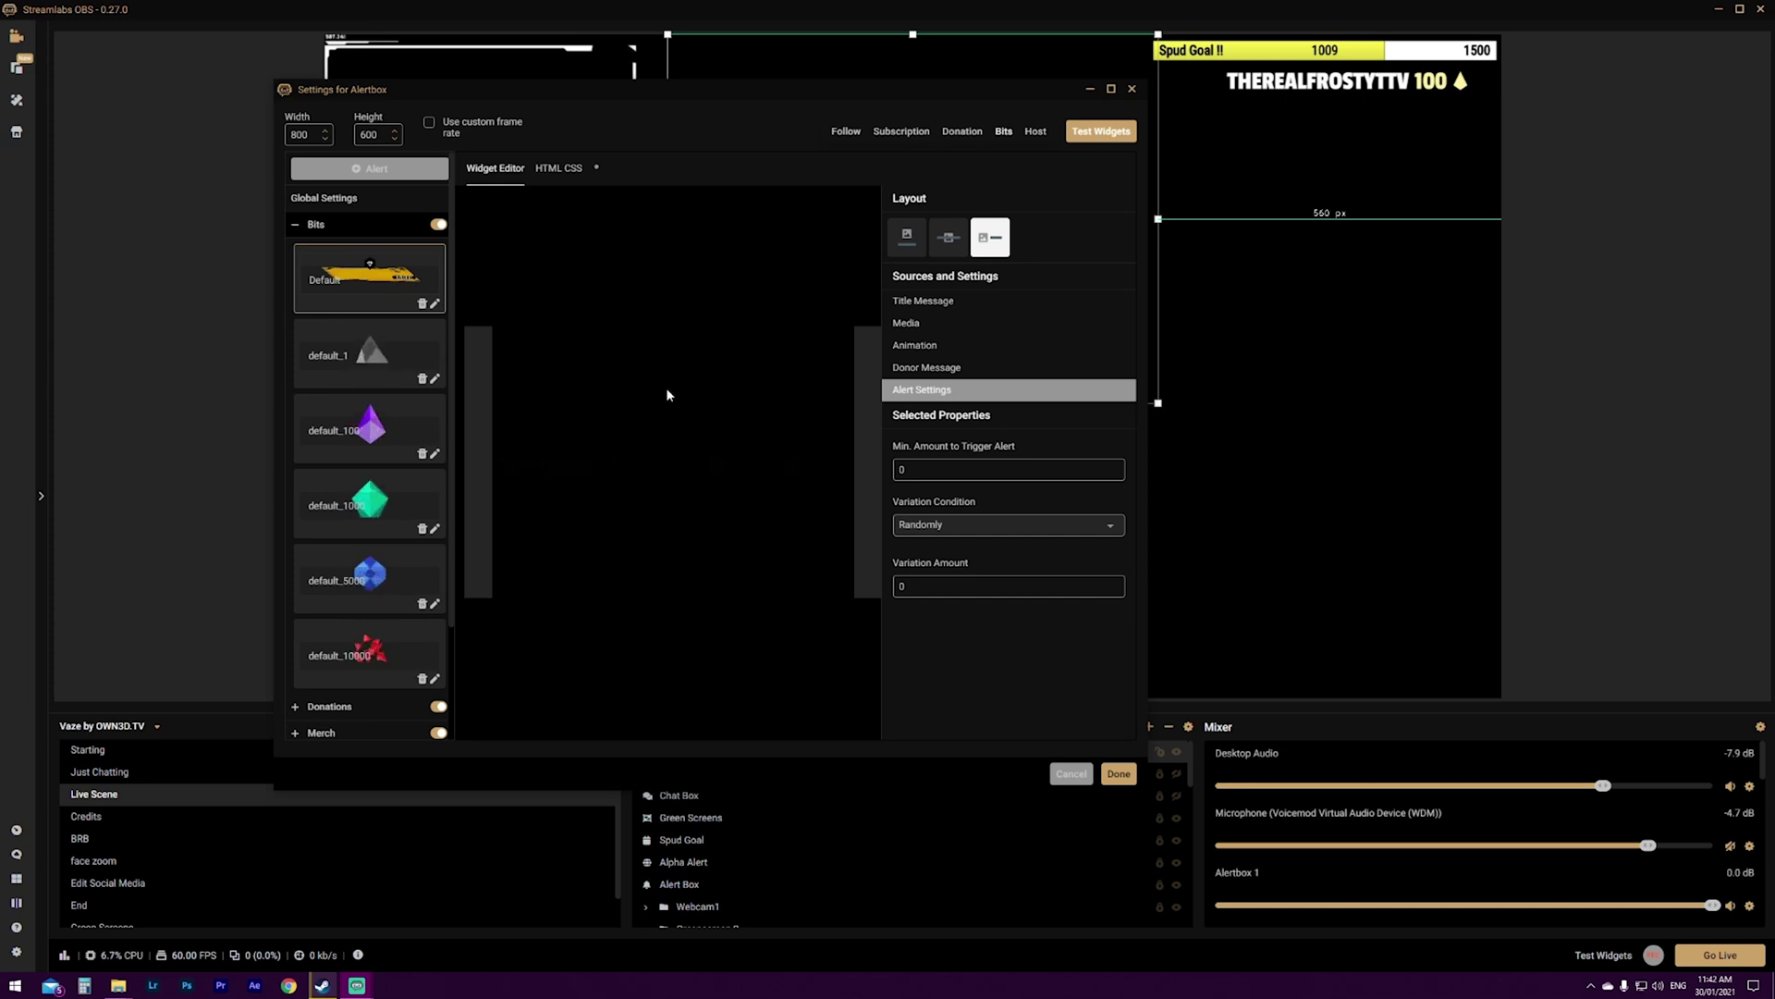
{"action": "left_click", "coordinate": [949, 237]}
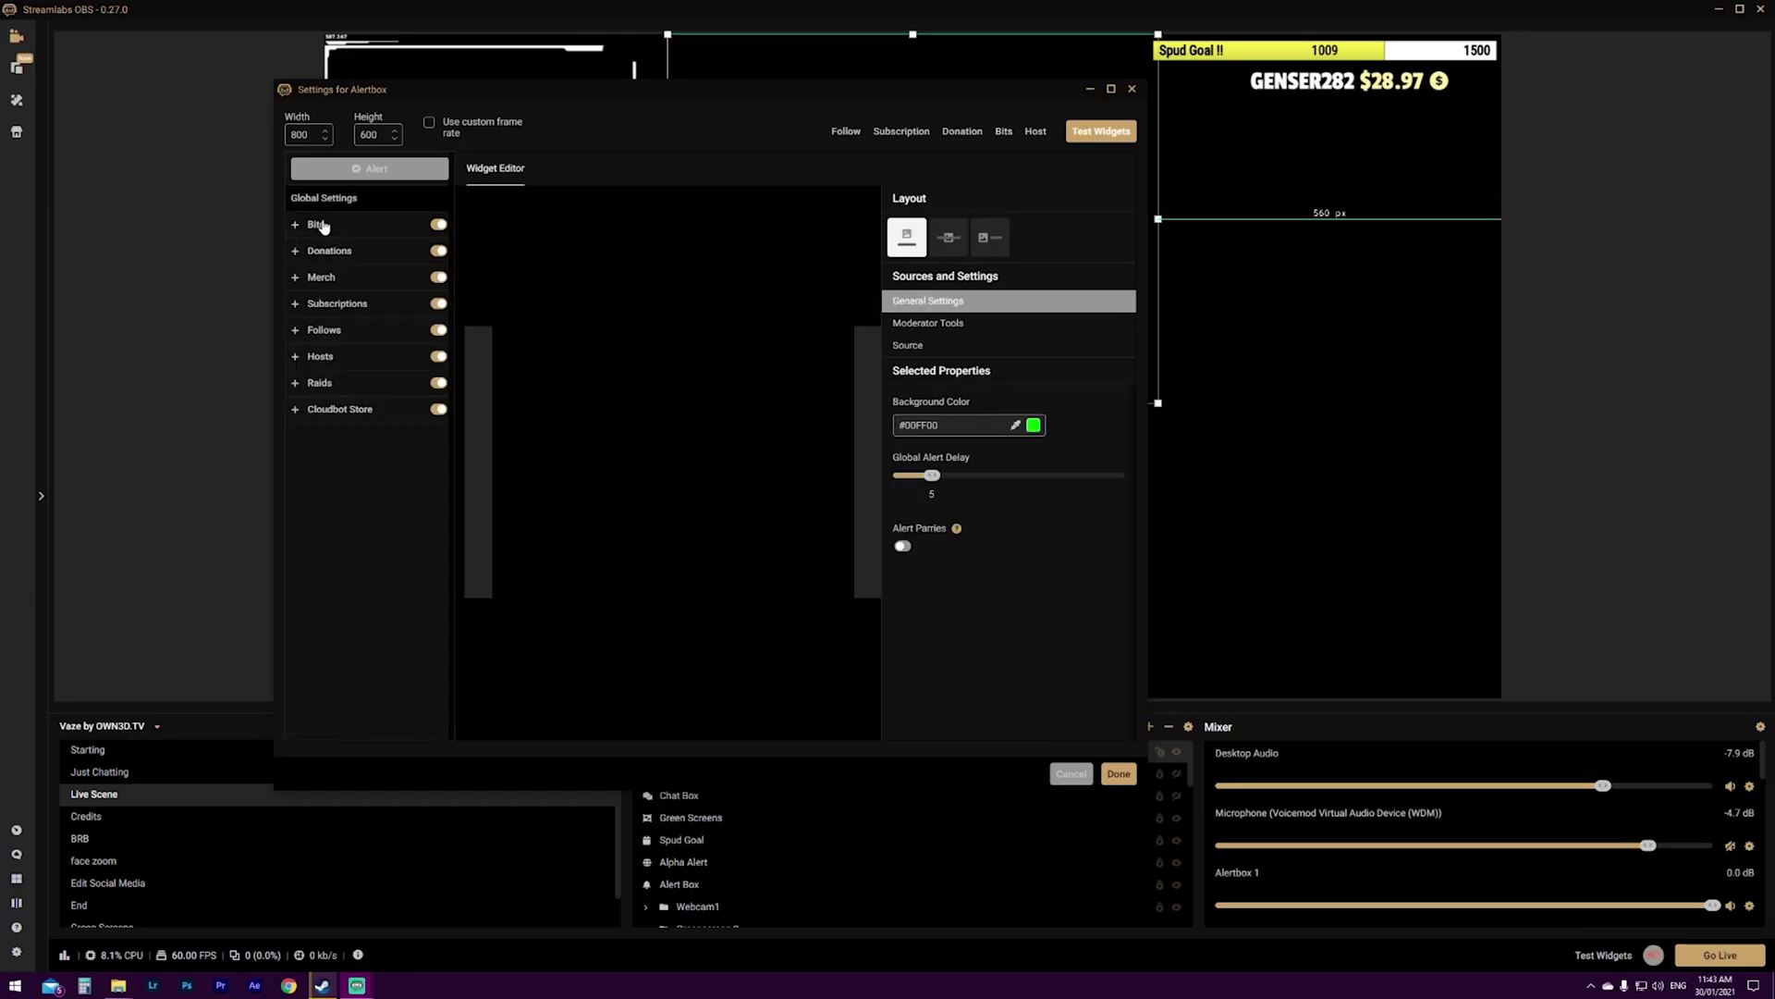
- Show the Donations title message: '{name} donated {amount}!', Open Sans size 30, weight 600
{"action": "left_click", "coordinate": [352, 253]}
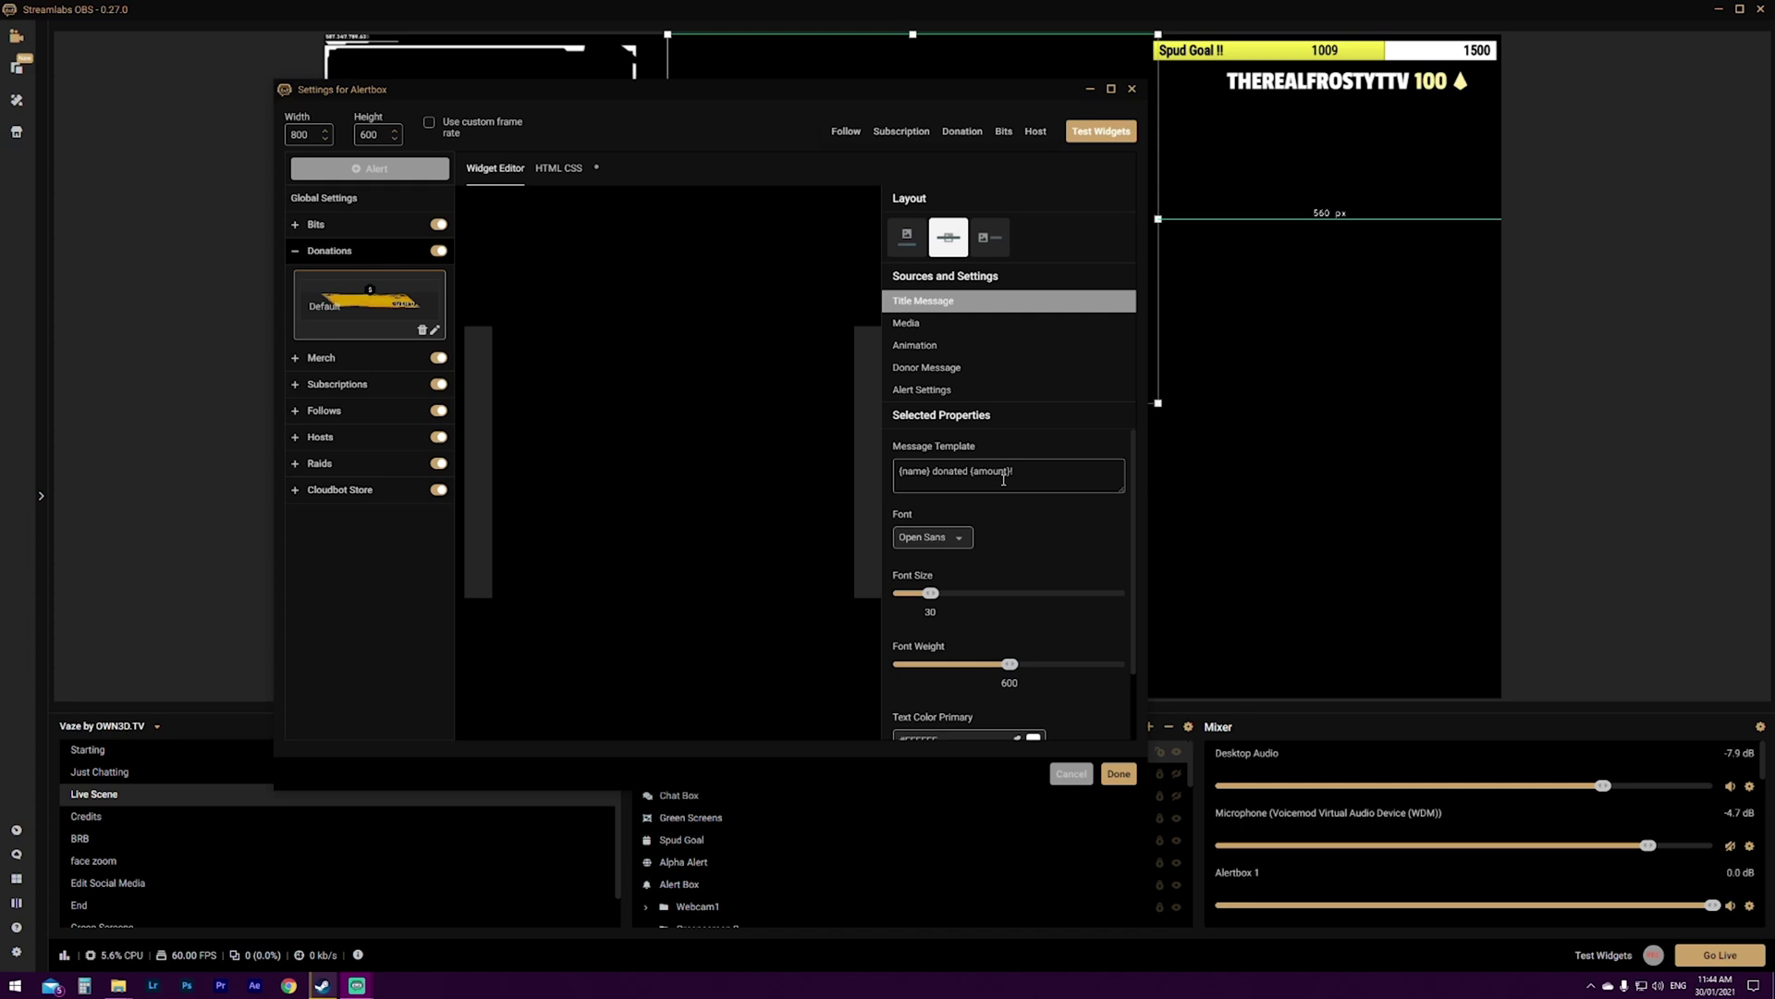
{"action": "scroll", "coordinate": [980, 555], "scroll_direction": "down", "scroll_amount": 2}
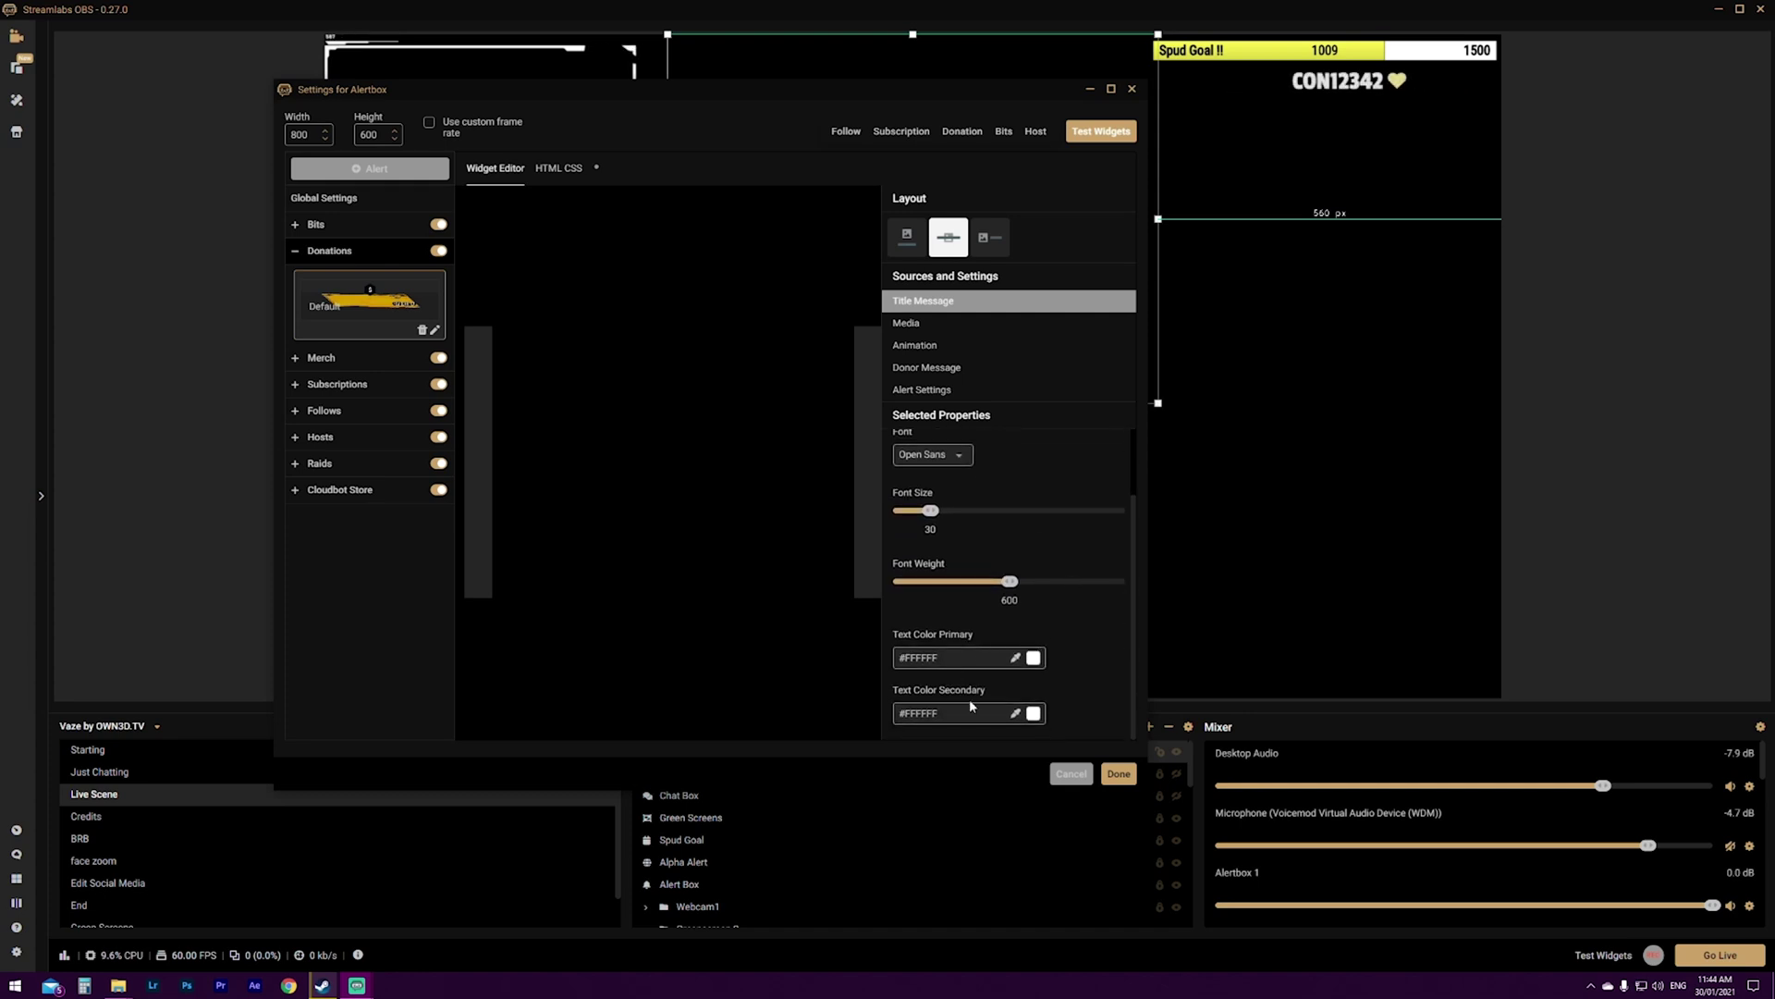
- View the Donations media (dollar banner, sound, volume 22), leave the gallery unchanged, and enlarge the window
{"action": "left_click", "coordinate": [926, 324]}
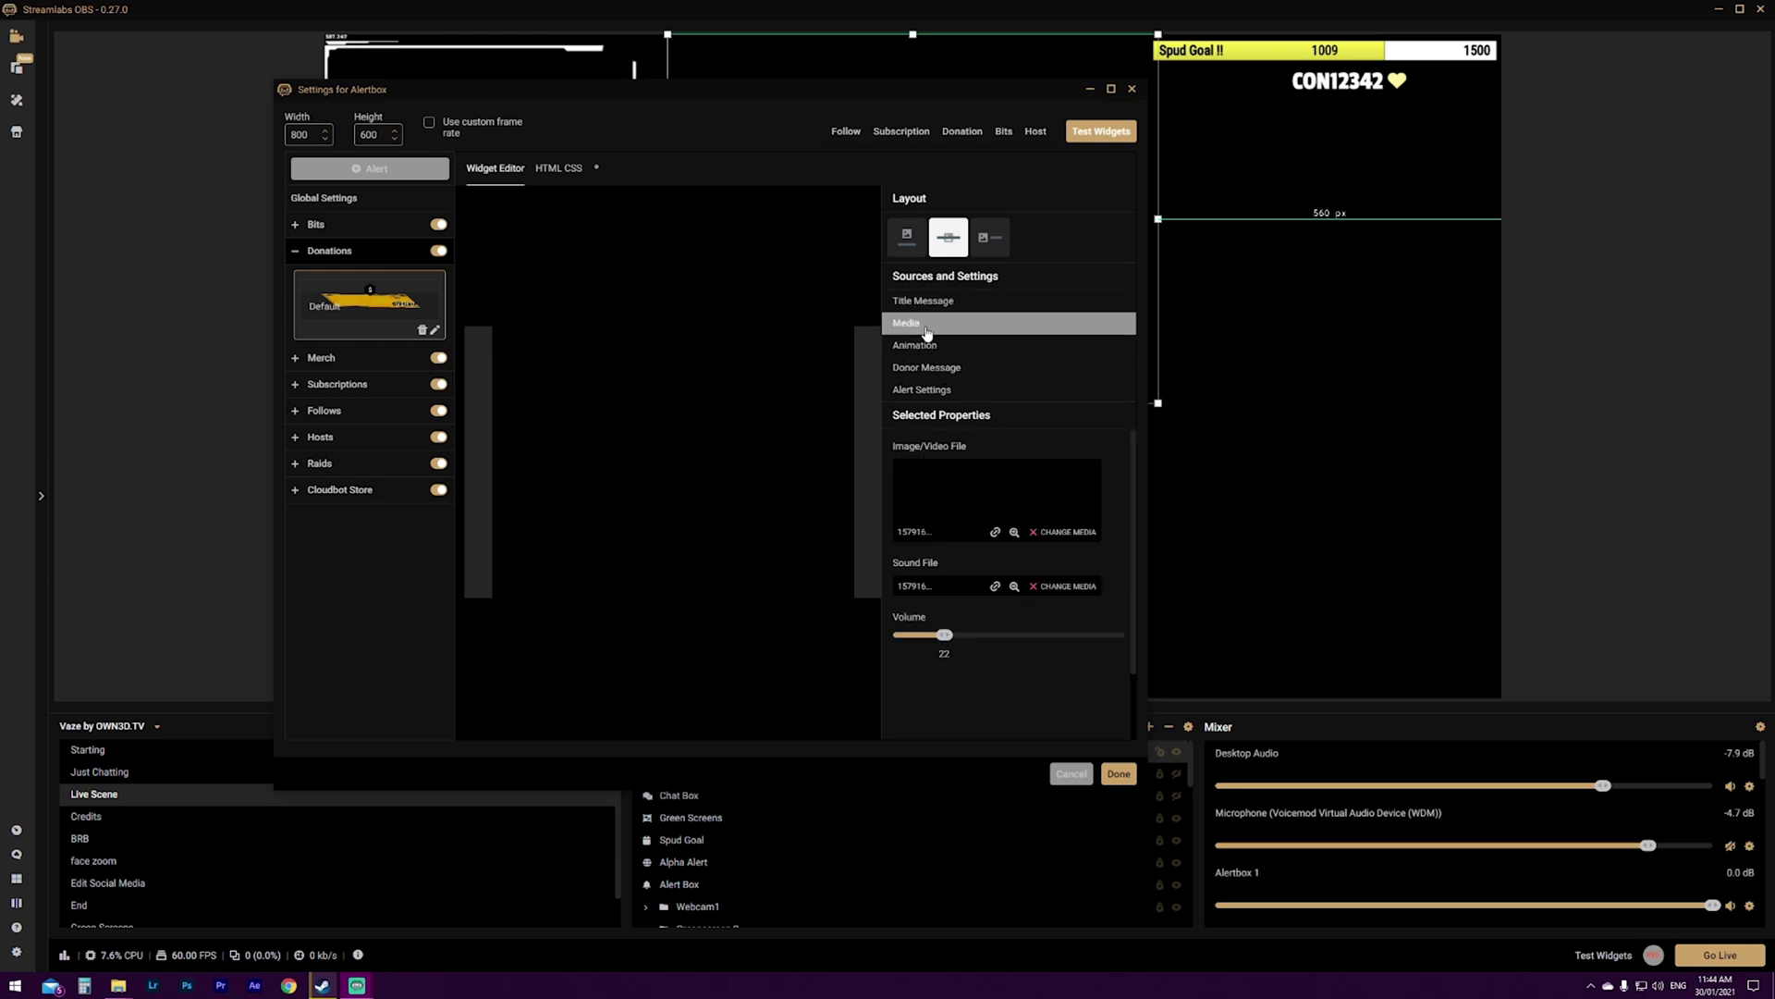
{"action": "left_click", "coordinate": [1073, 533]}
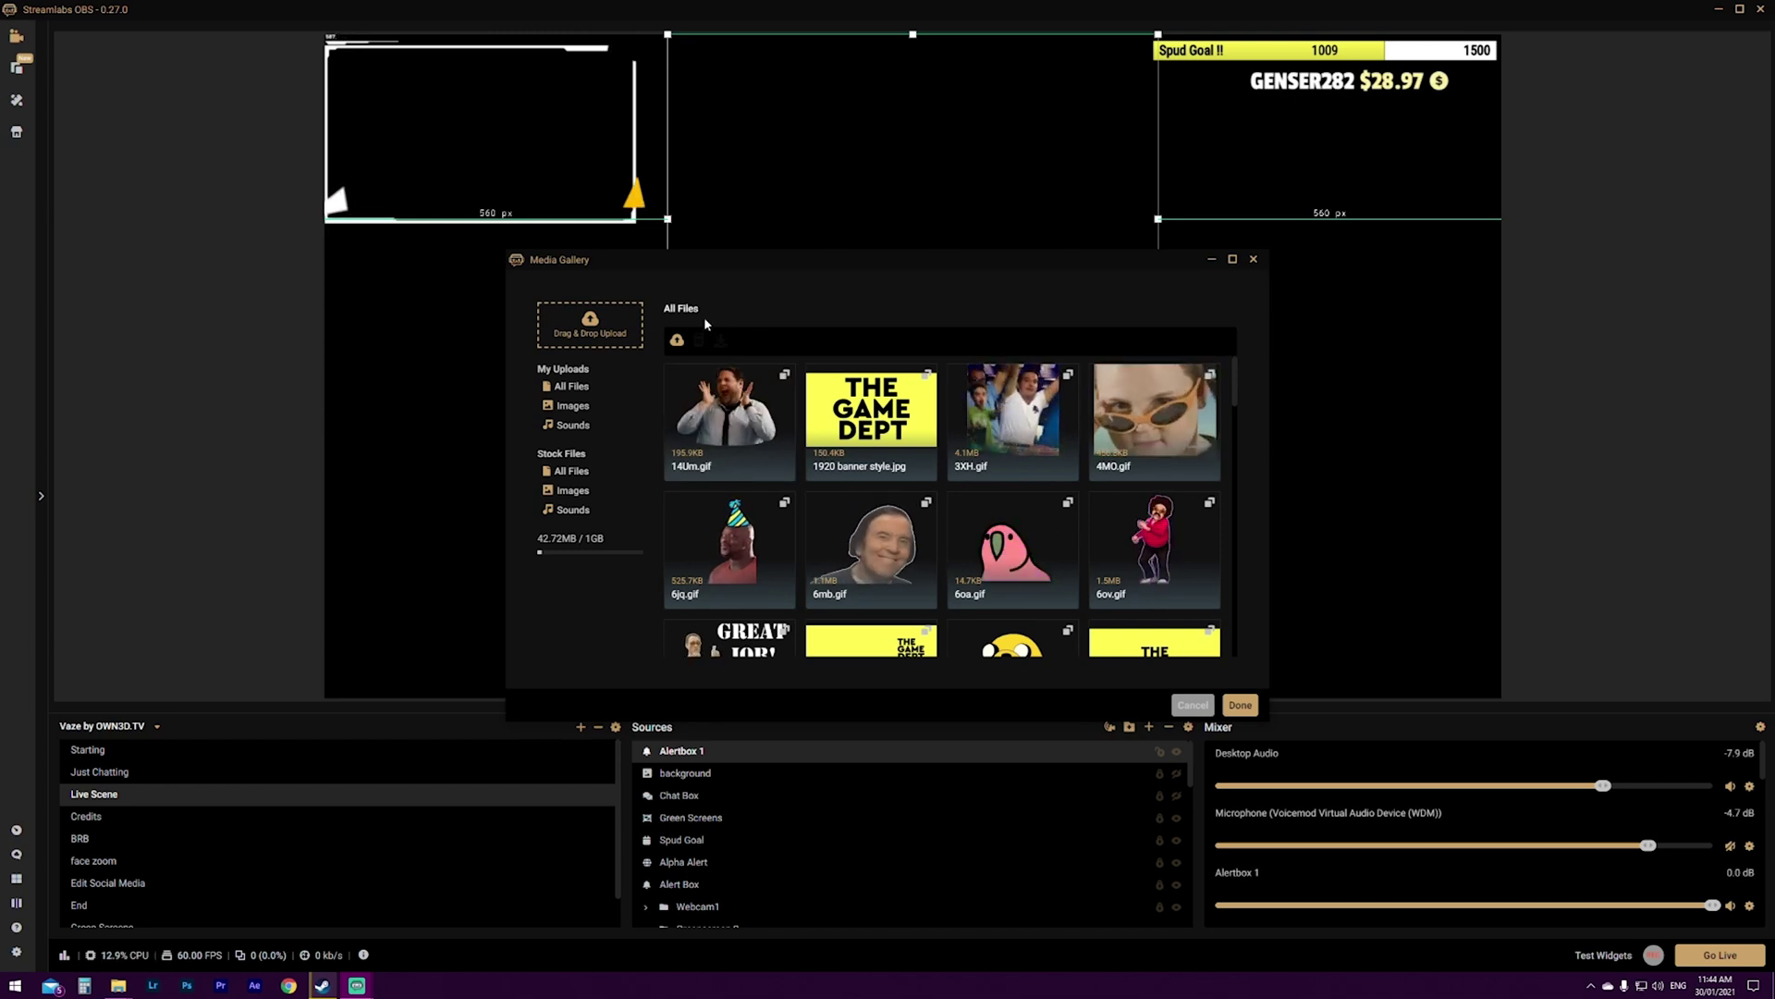
{"action": "left_click", "coordinate": [1255, 260]}
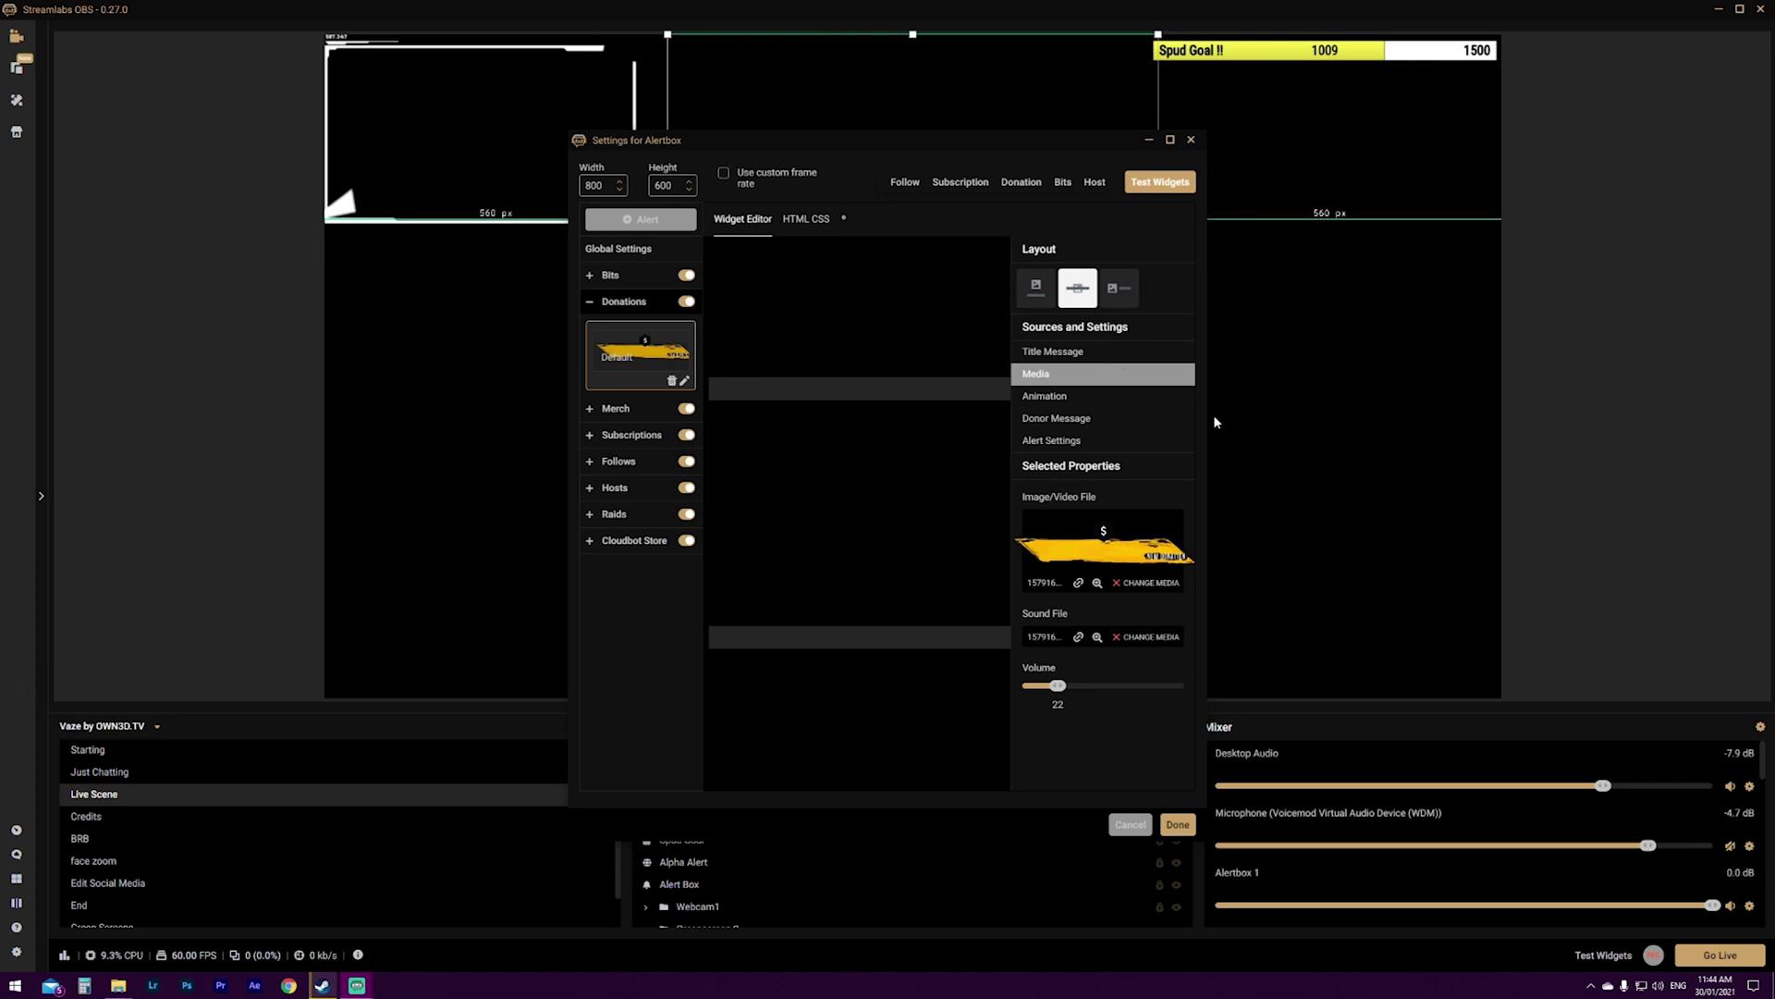
{"action": "left_click_drag", "start_coordinate": [1214, 422], "coordinate": [1555, 422]}
{"action": "left_click_drag", "start_coordinate": [1072, 141], "coordinate": [809, 104]}
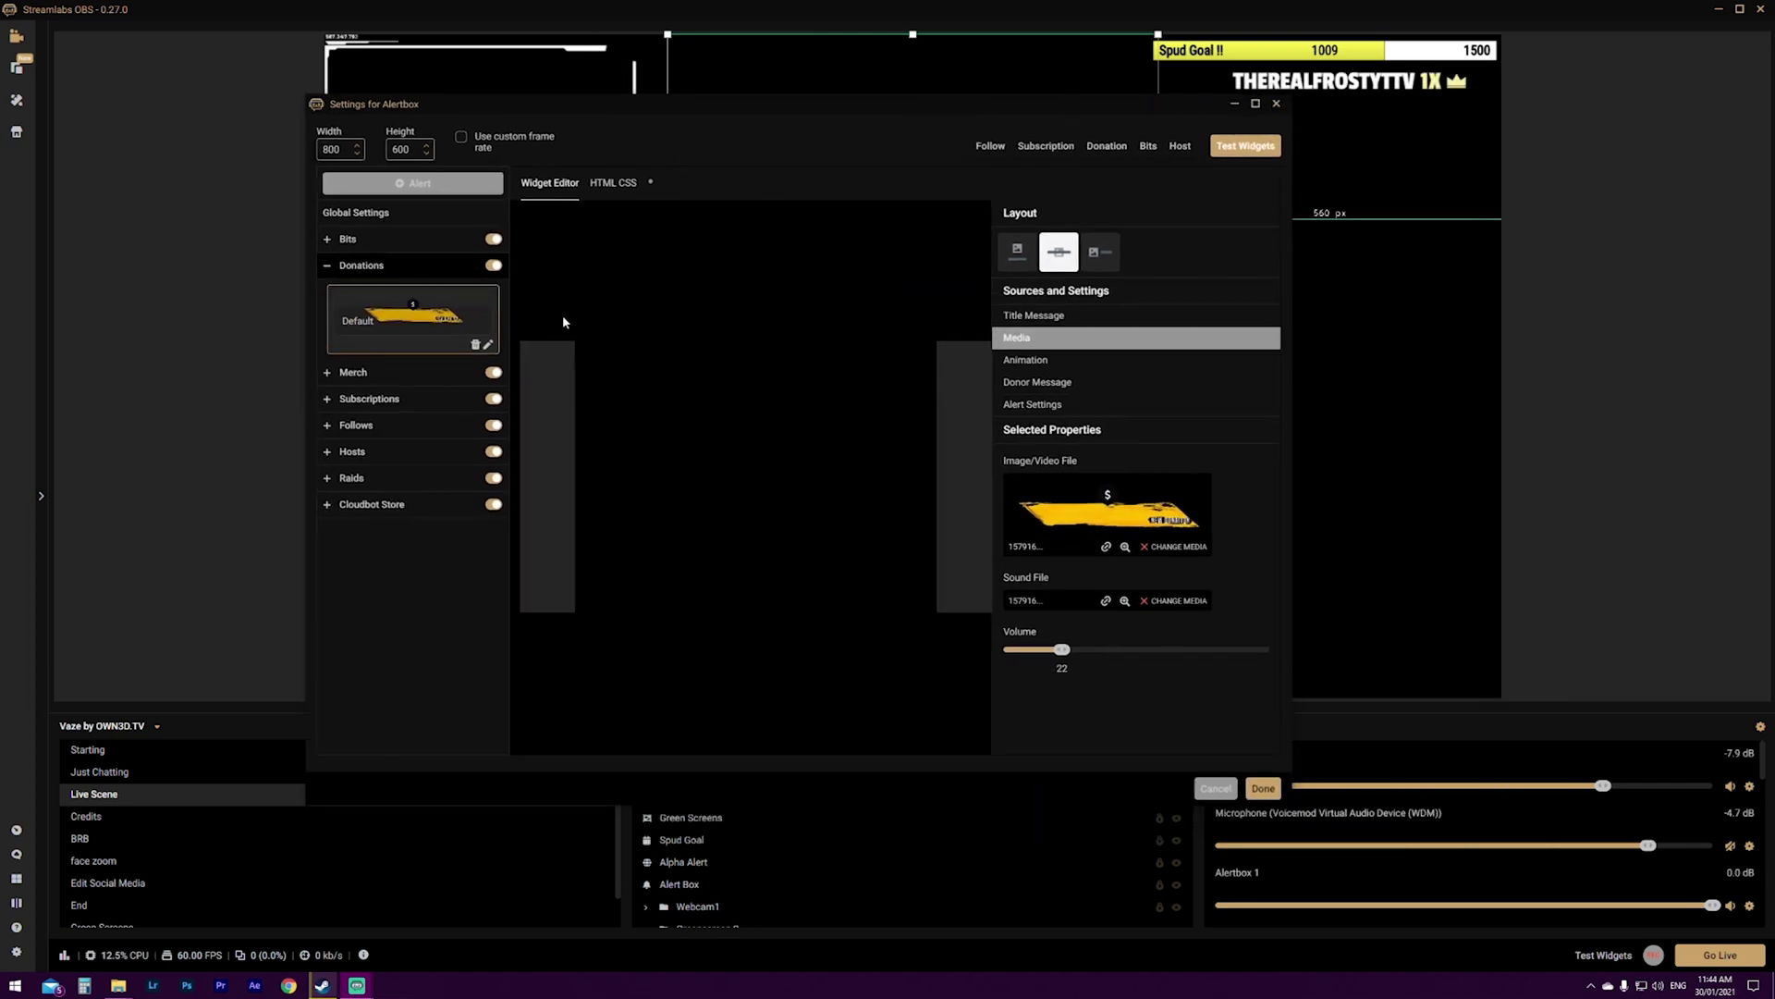